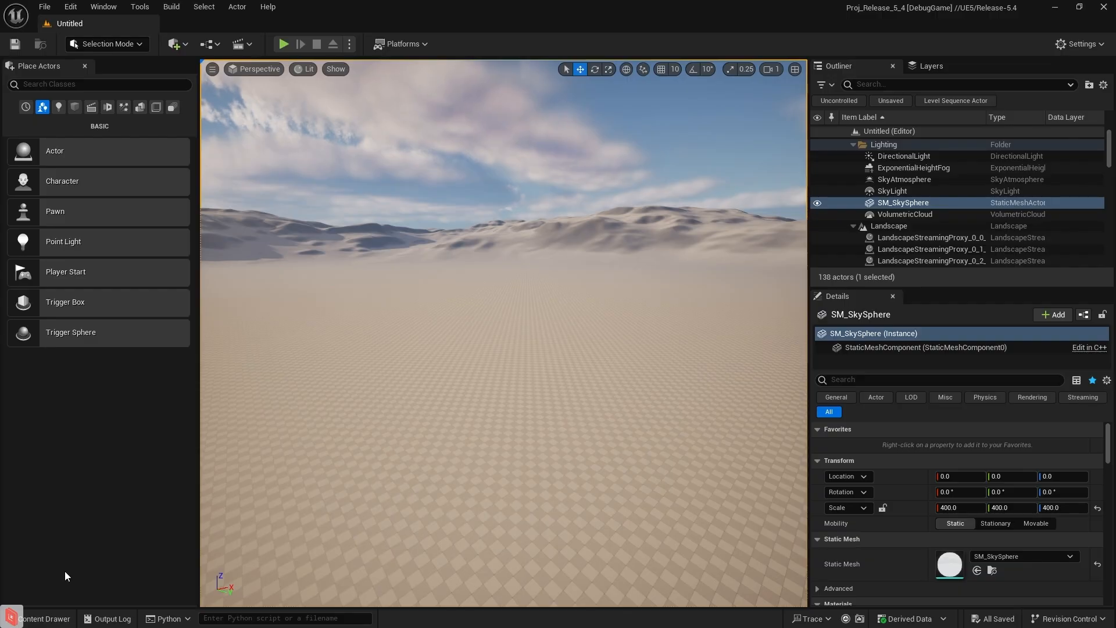
Open the Retarget Animations window for the Defender animation in the Mixamo Animations folder.
click(58, 617)
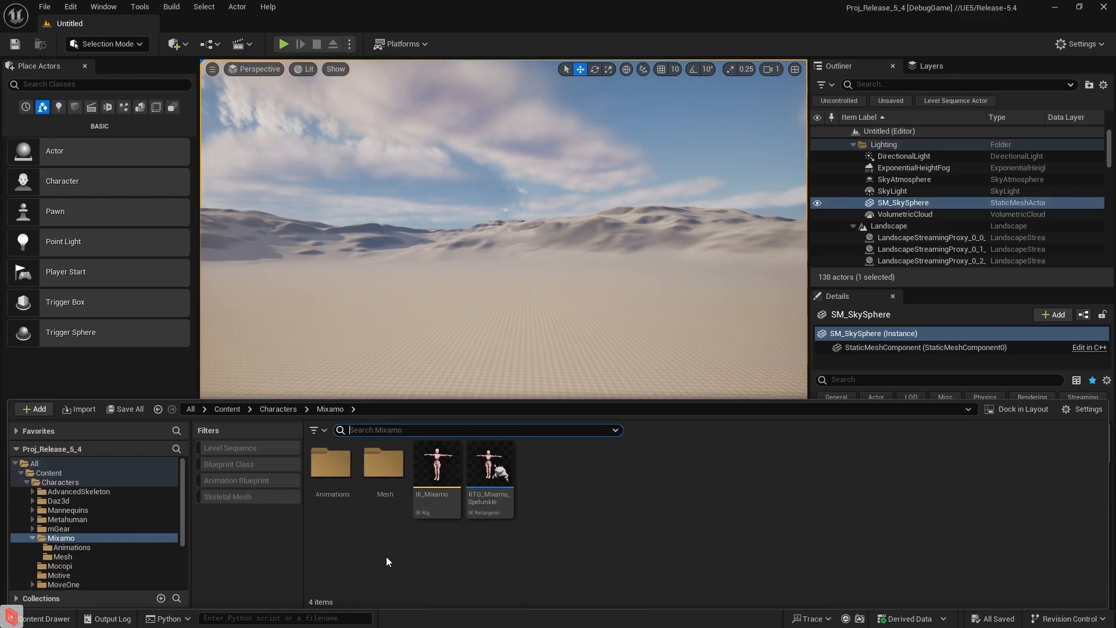
click(328, 466)
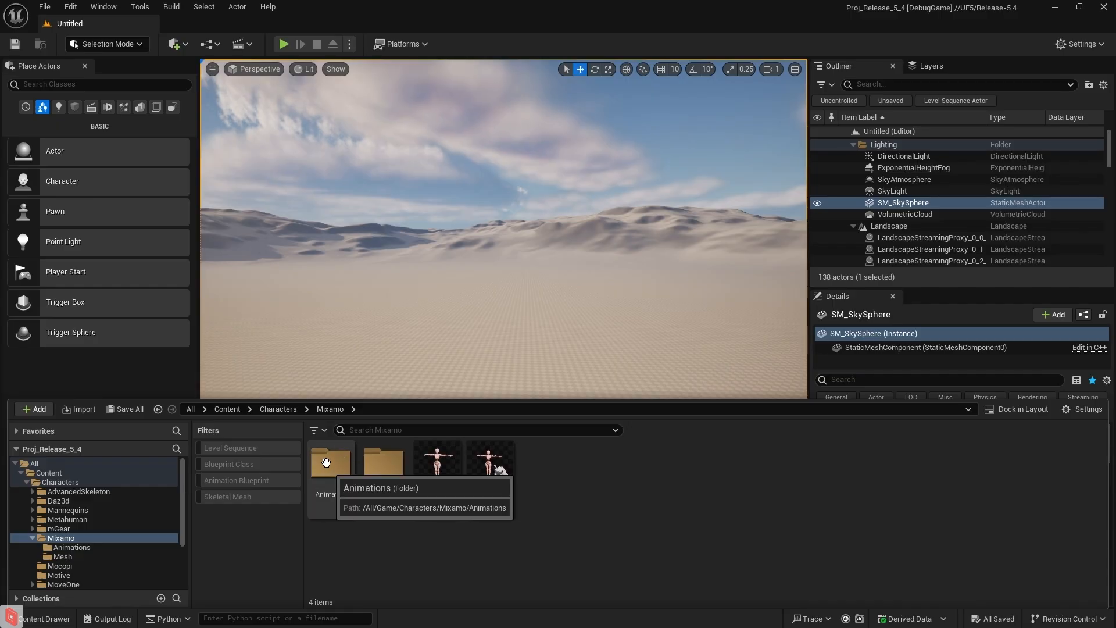
double_click(328, 467)
click(343, 485)
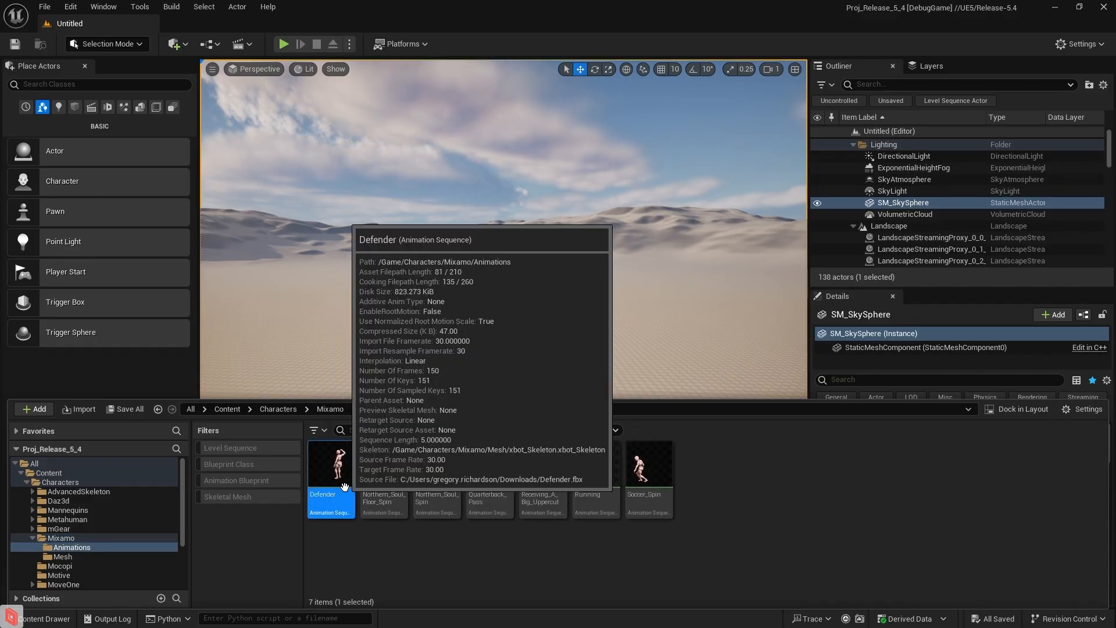
right_click(344, 486)
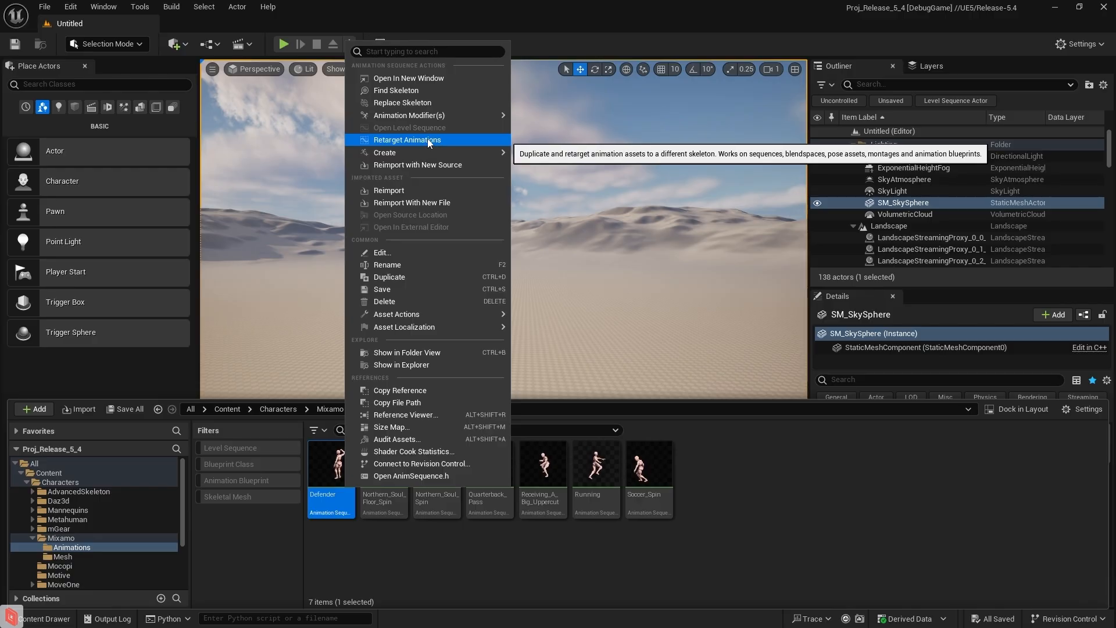
mouse_move(414, 151)
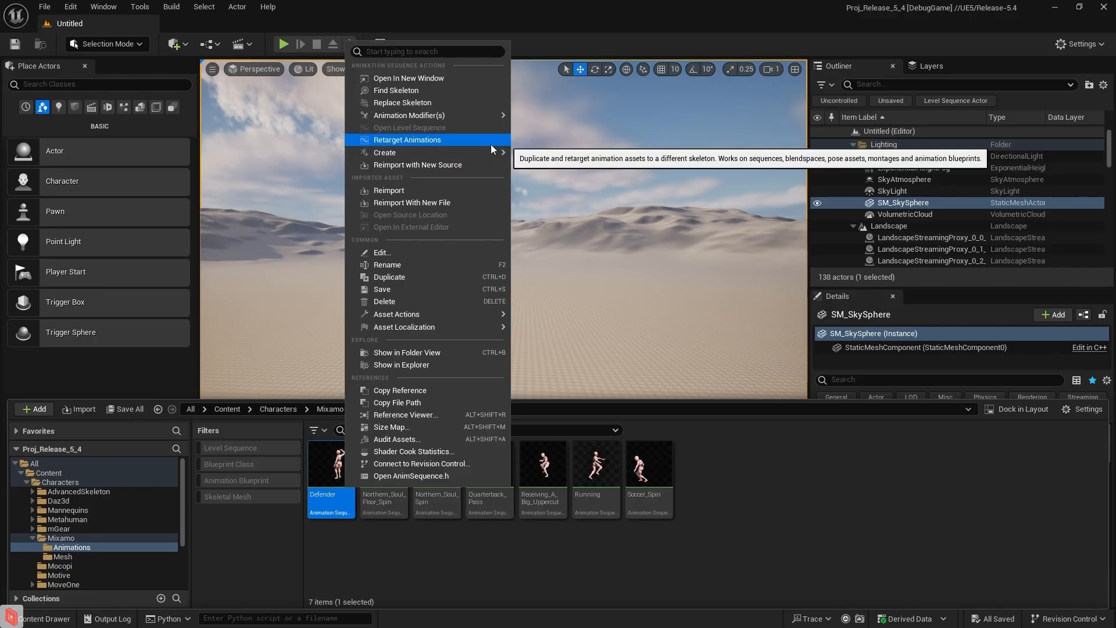
click(459, 142)
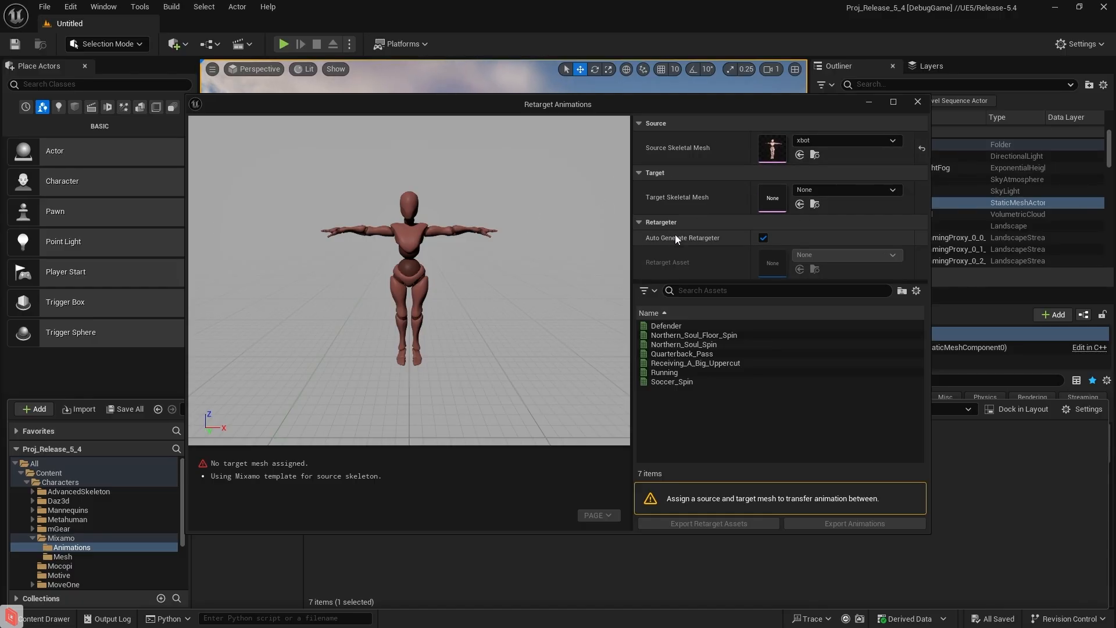
Set the target skeletal mesh to SKM_Bot for retargeting.
click(819, 190)
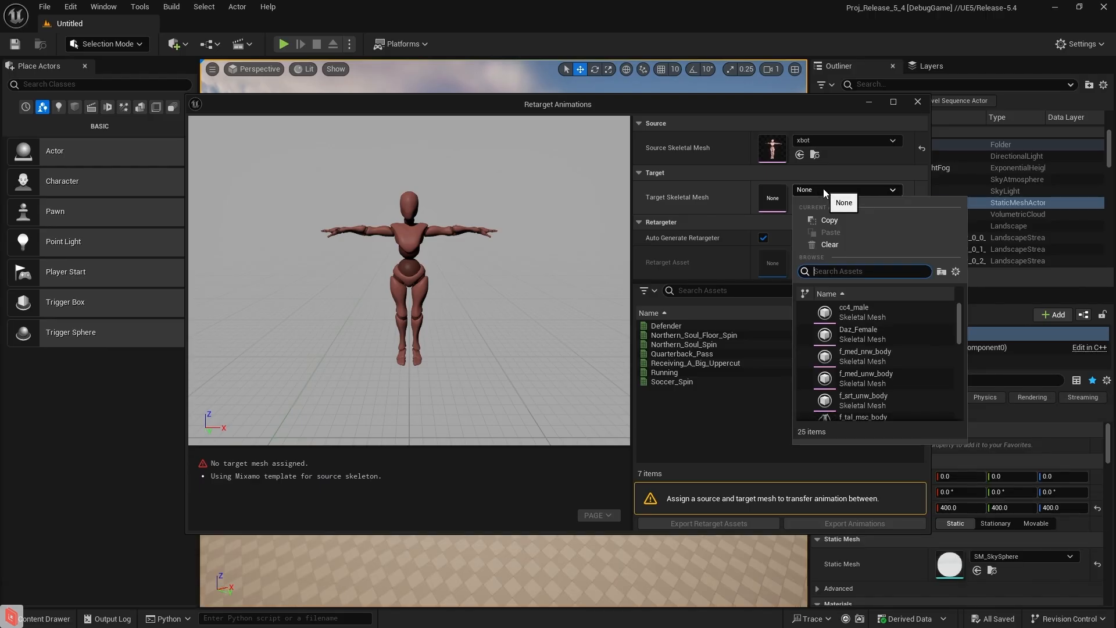
scroll(863, 322, down, 4)
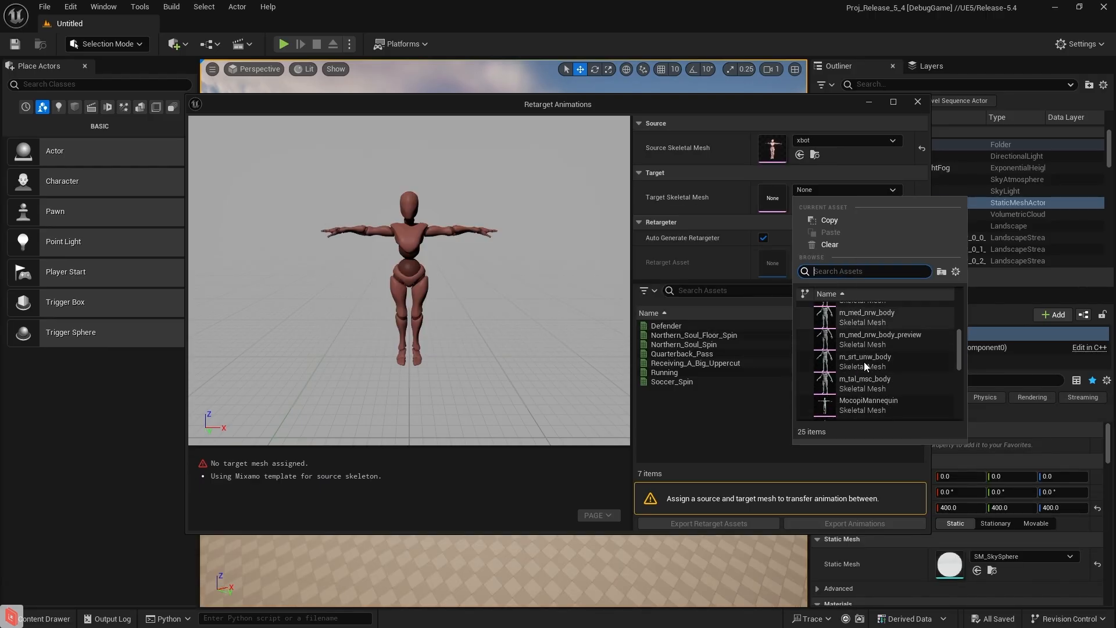
scroll(890, 319, down, 3)
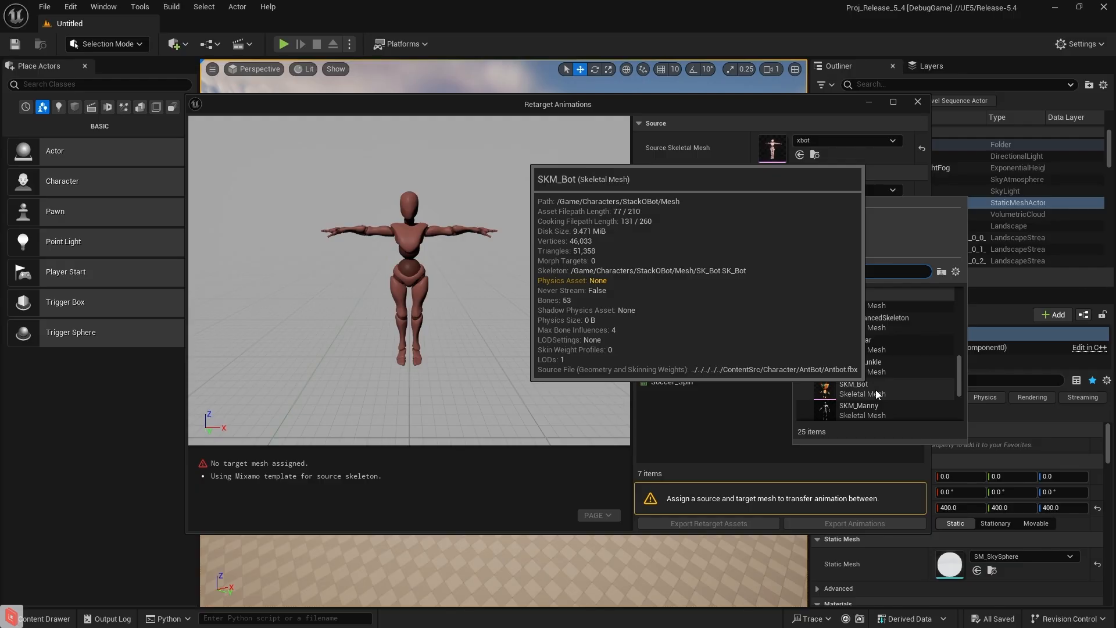
click(878, 394)
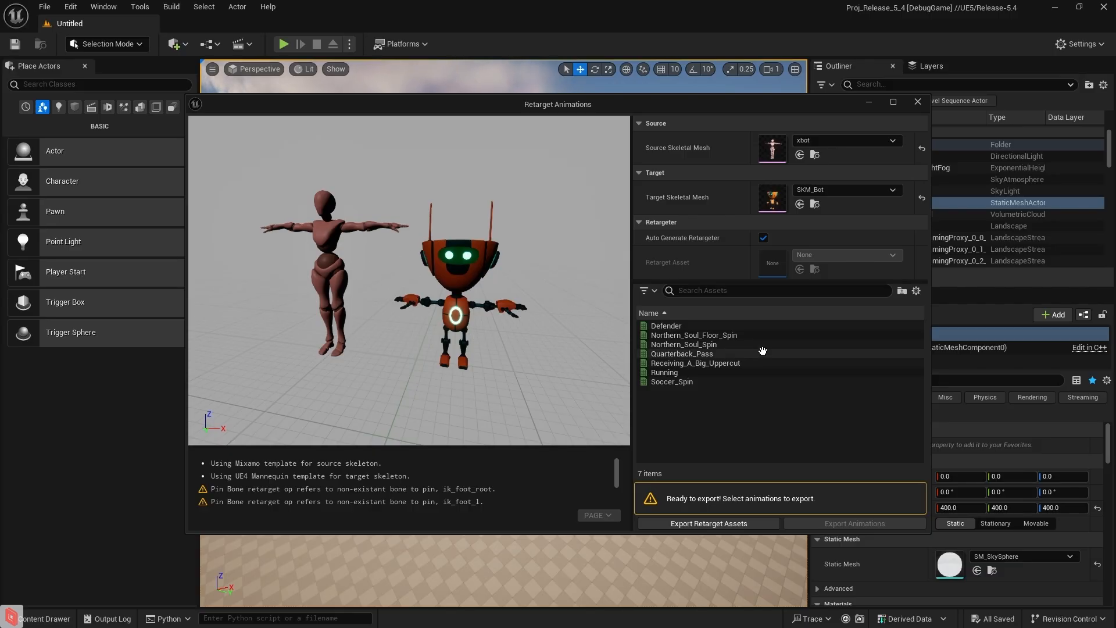
Preview the Defender, Quarterback_Pass and Running animations on the source and target characters side by side.
click(697, 326)
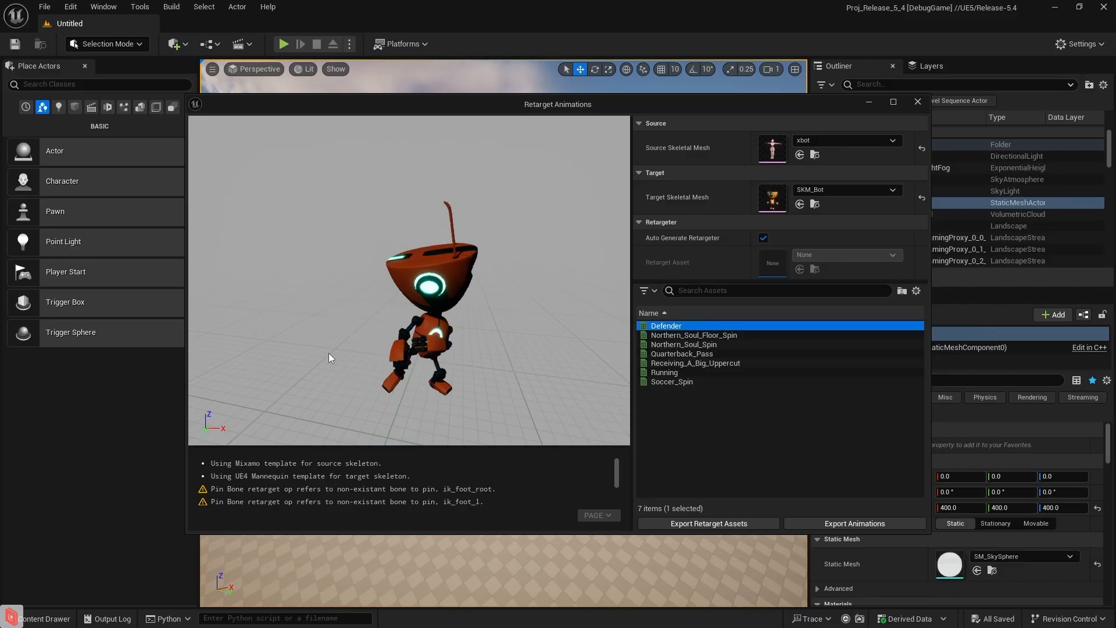
scroll(329, 353, down, 5)
alt+drag(396, 358, 357, 358)
alt+drag(403, 292, 343, 292)
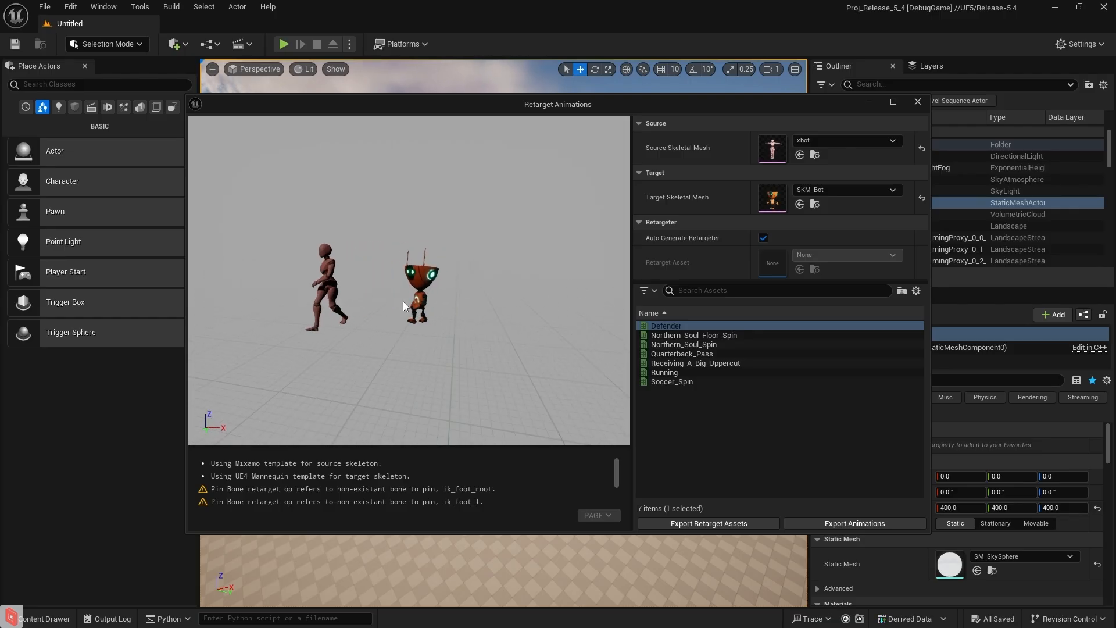
mouse_move(688, 373)
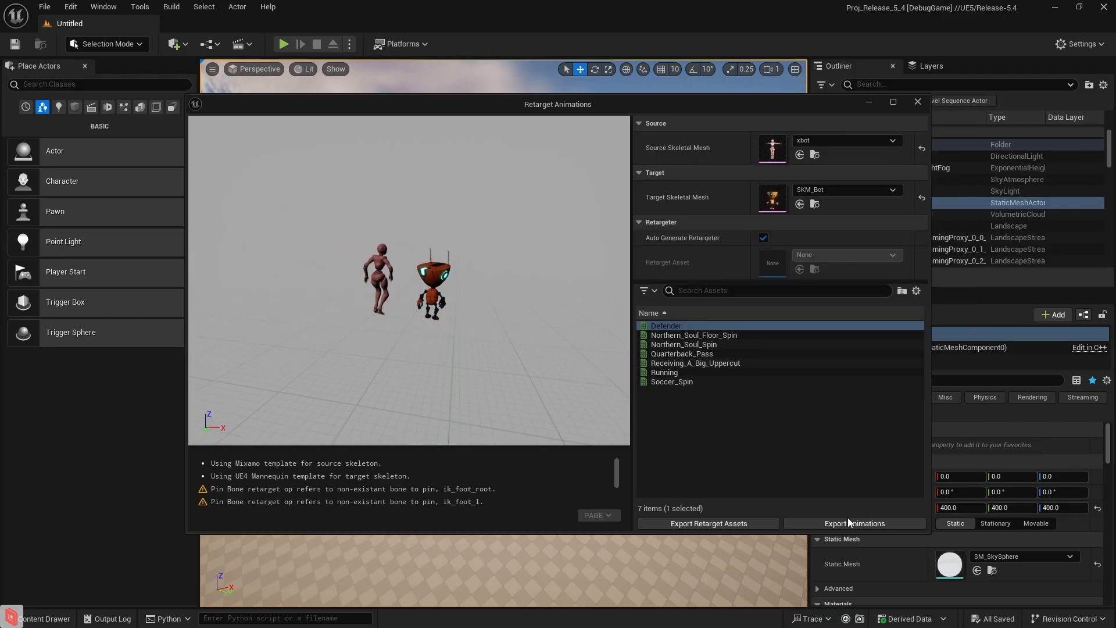
click(720, 354)
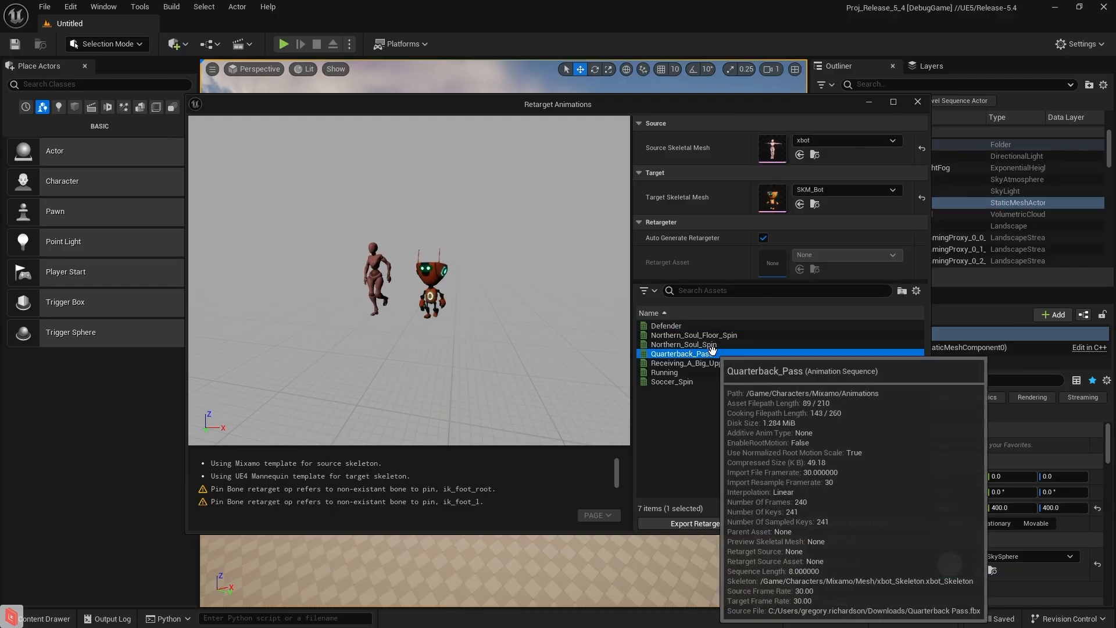
click(692, 372)
Select all the animations from Defender through Soccer_Spin and start exporting them.
click(678, 326)
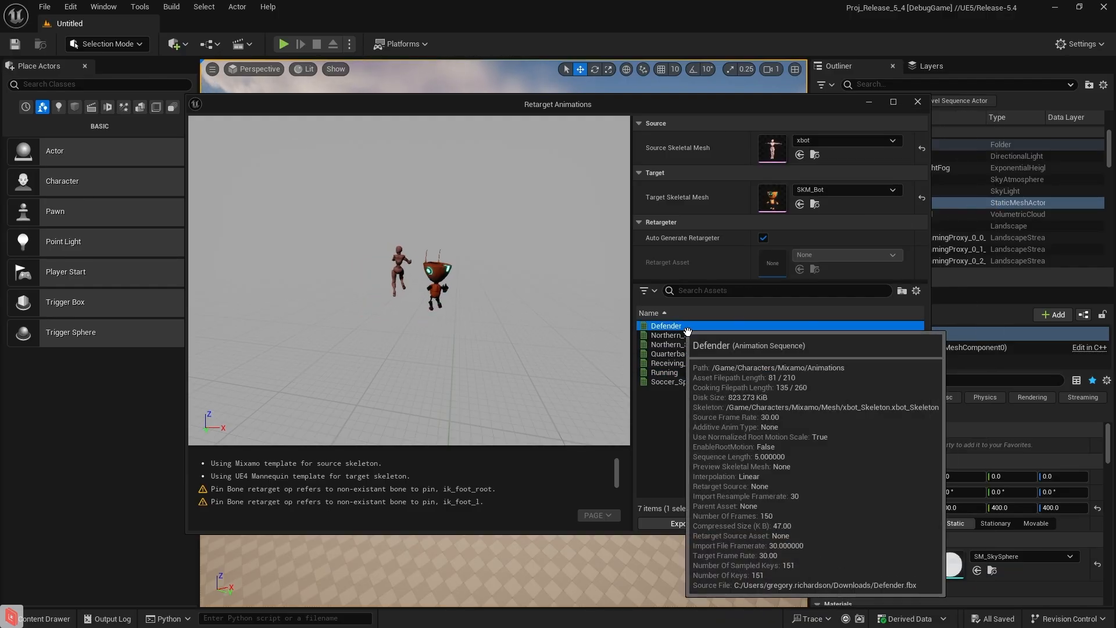
shift+click(708, 382)
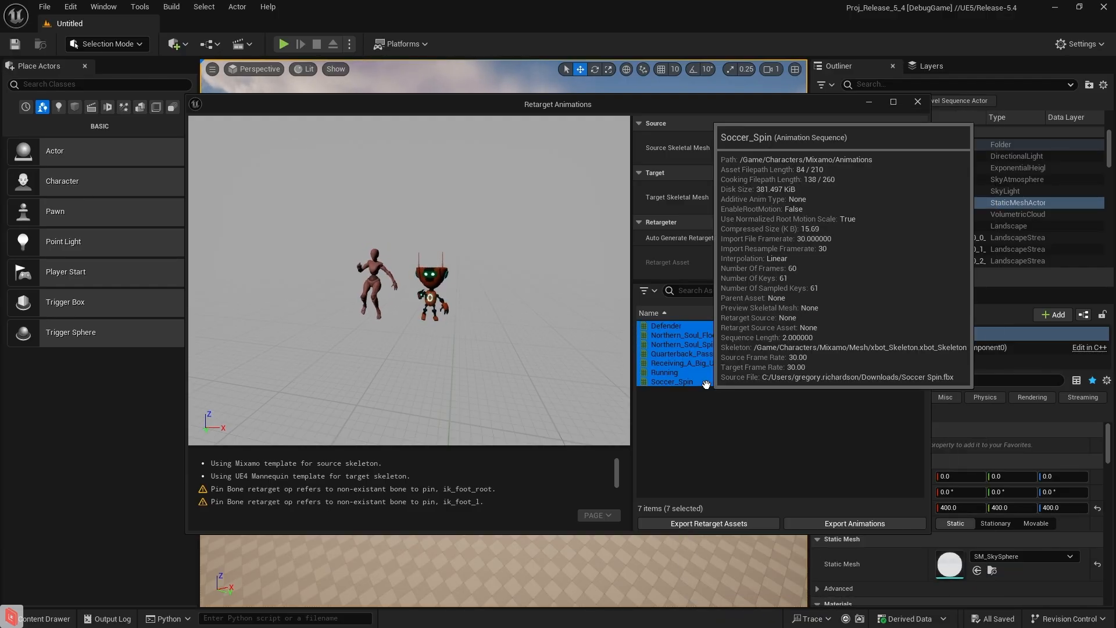
click(864, 525)
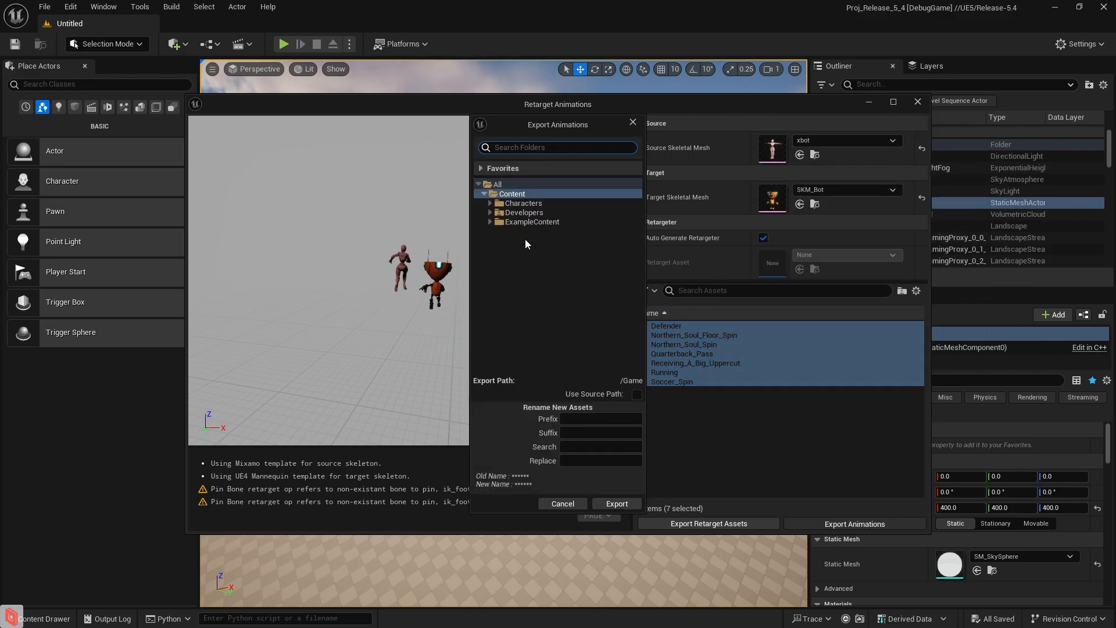
Create a Retargeted_Anims folder under Content as the export destination.
right_click(518, 195)
click(538, 205)
text(R)
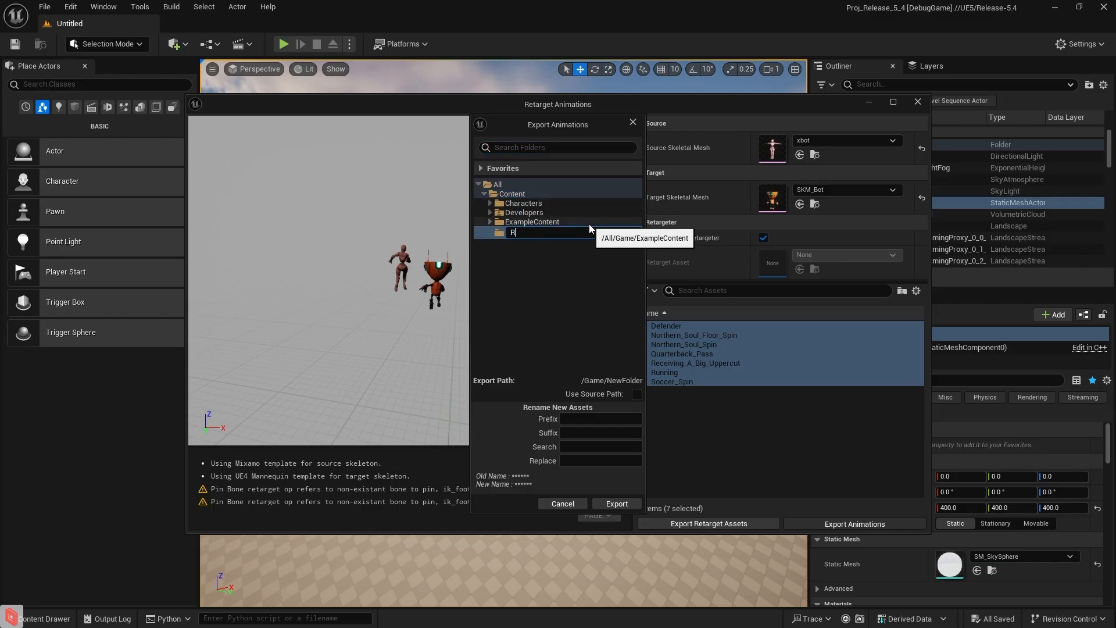
text(etargeted_Anims)
key(Return)
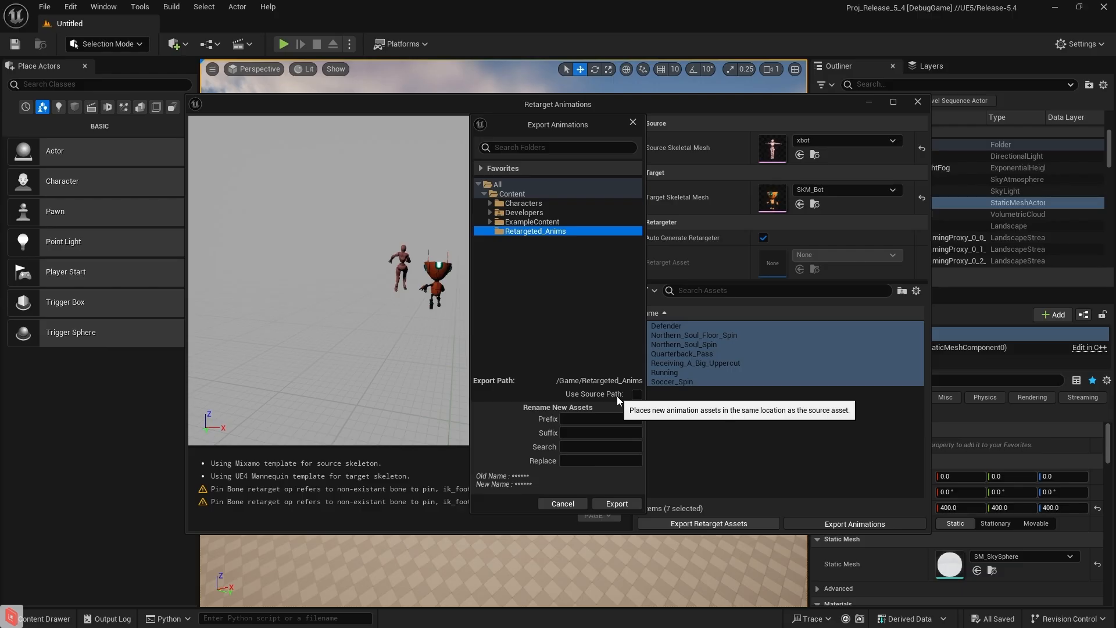
Give the new assets the prefix RTG_ and export the retargeted animations with the default batch options.
click(588, 419)
text(RTG_)
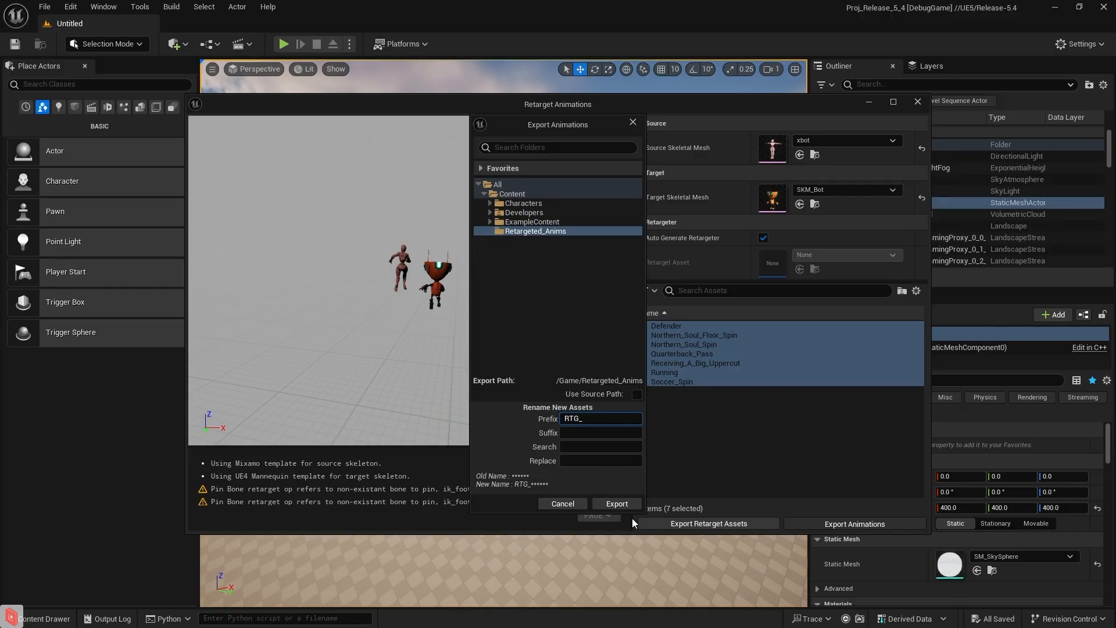
click(618, 504)
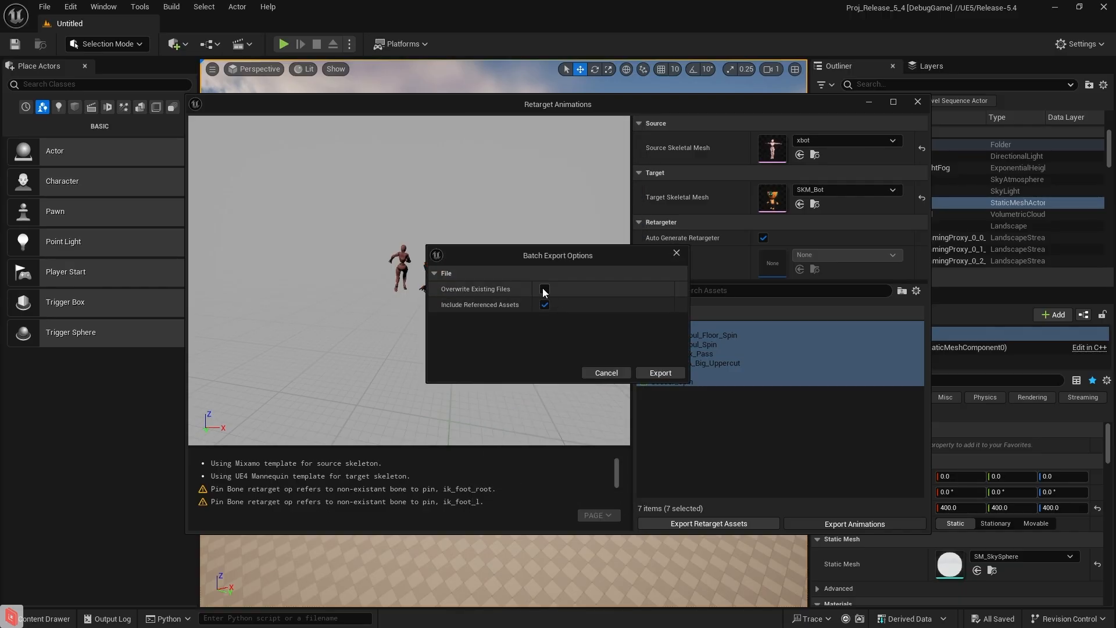
mouse_move(482, 290)
click(659, 372)
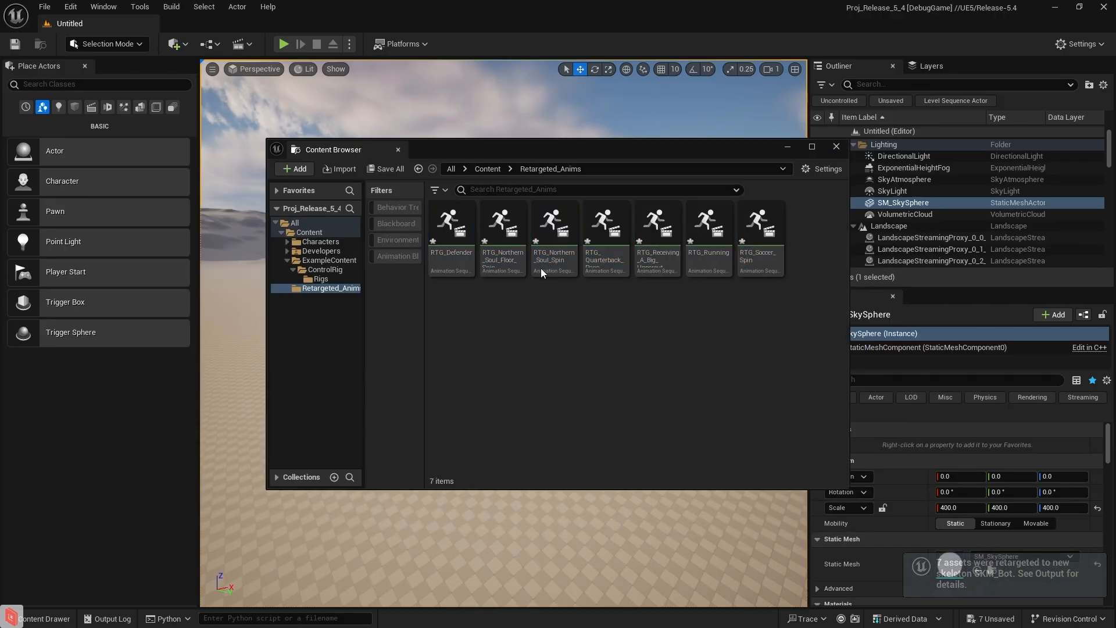
Open the exported RTG_Northern_Soul_Floor_Spin animation to review its playback, and return to the Retargeted_Anims folder.
mouse_move(776, 248)
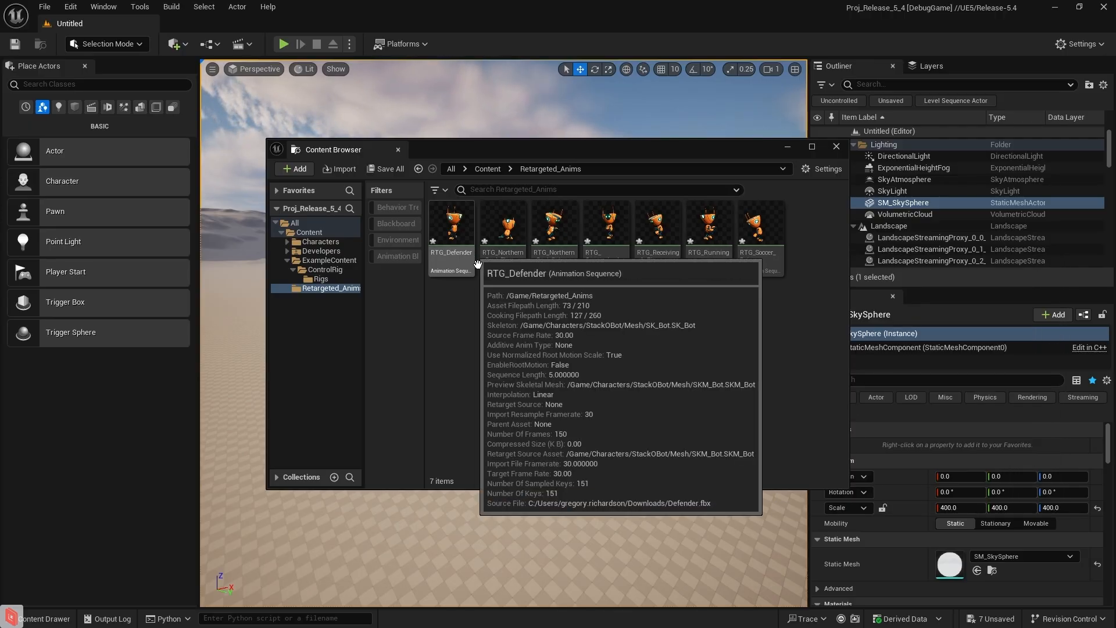
double_click(504, 233)
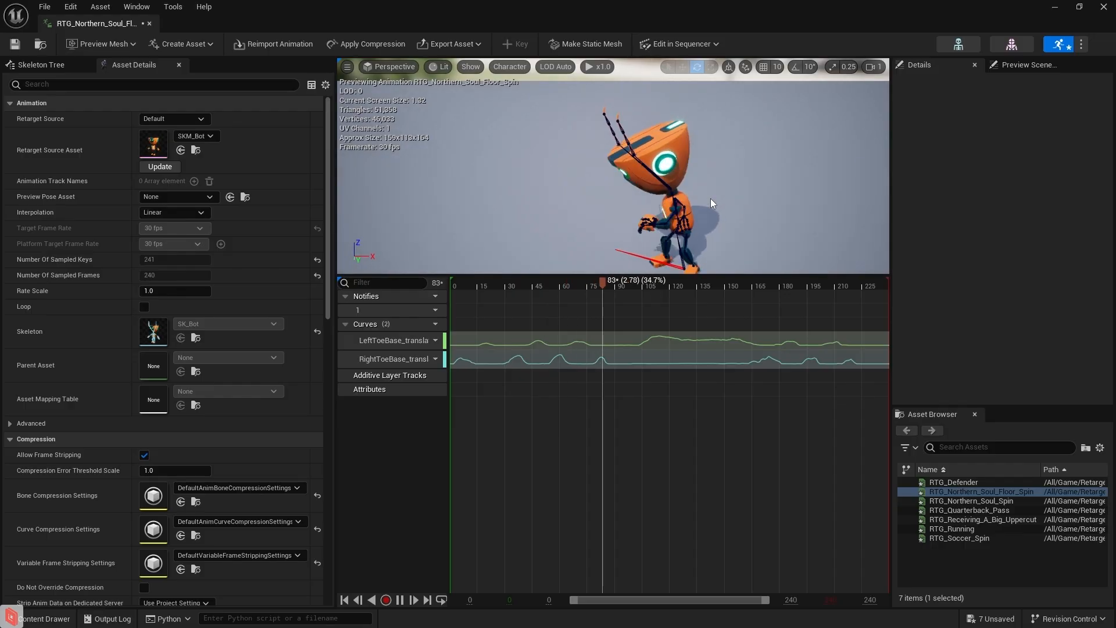
scroll(666, 241, down, 3)
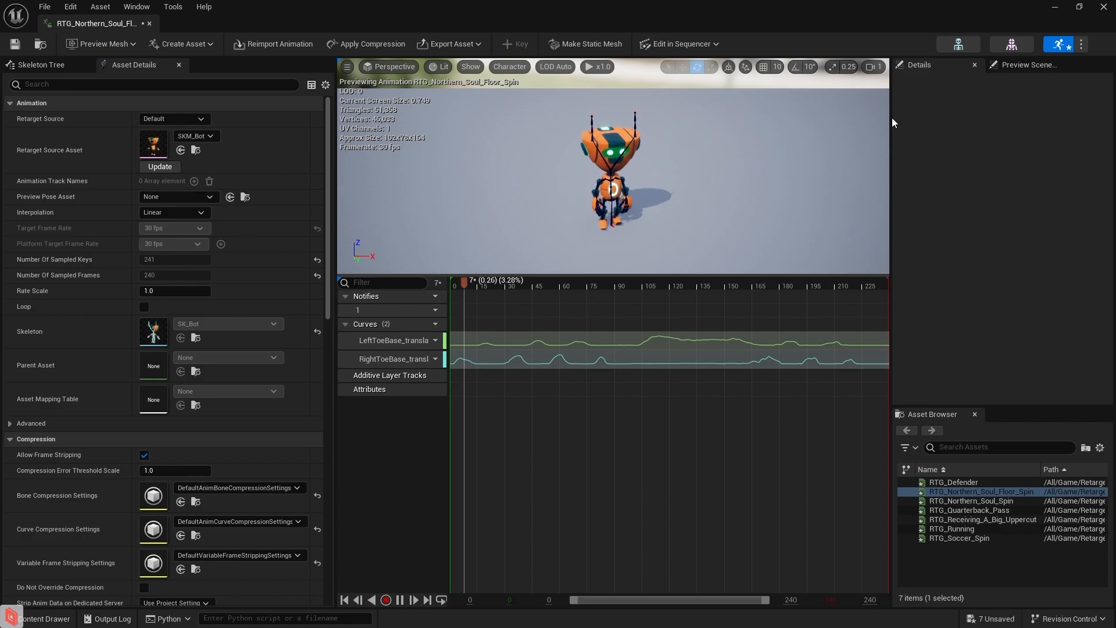
click(620, 380)
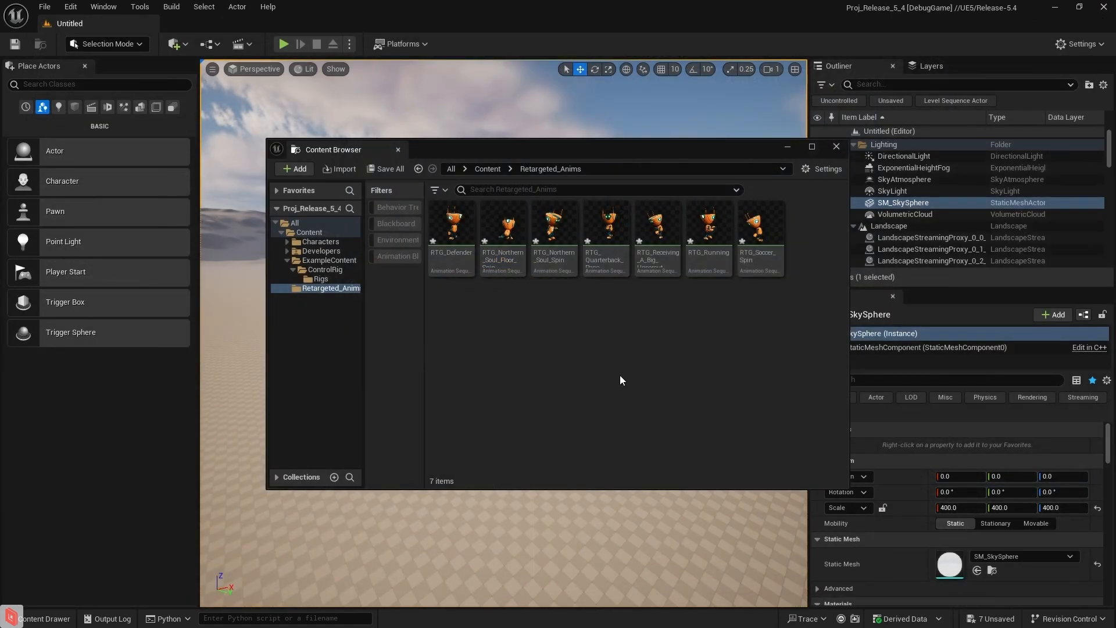
Reopen the Retarget Animations window from the Defender animation in Characters/Mixamo/Animations.
click(319, 241)
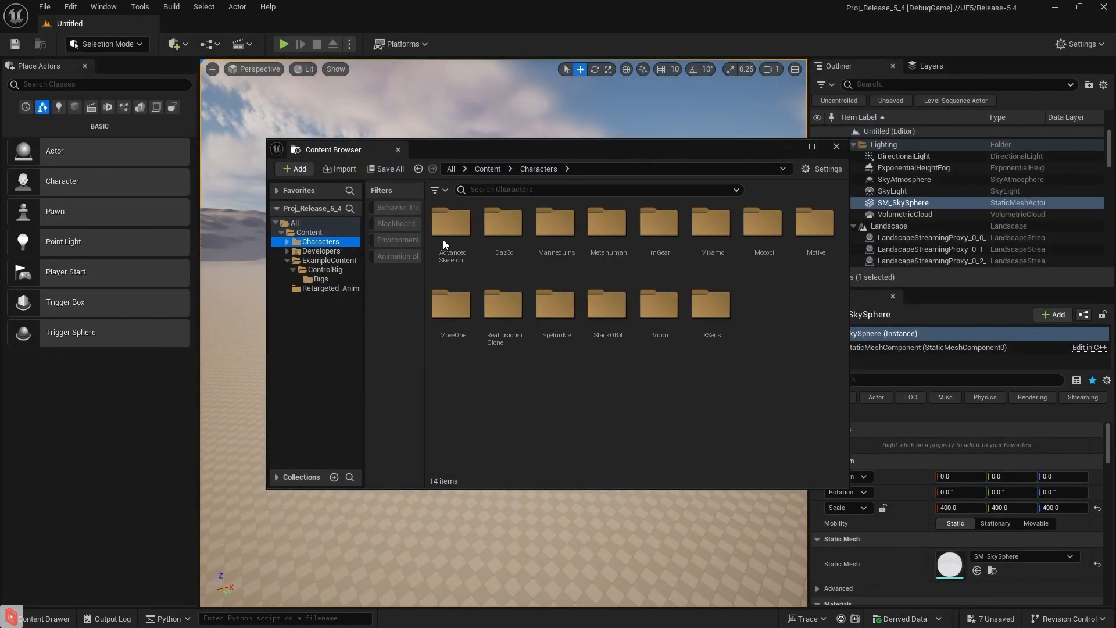
click(711, 224)
double_click(711, 224)
double_click(451, 224)
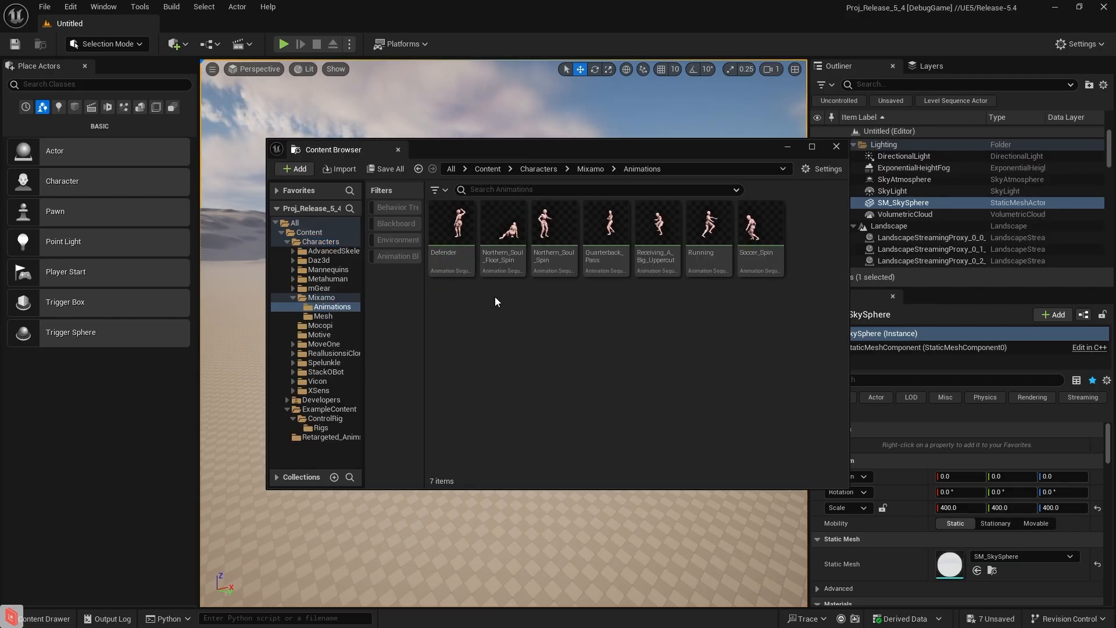
right_click(465, 258)
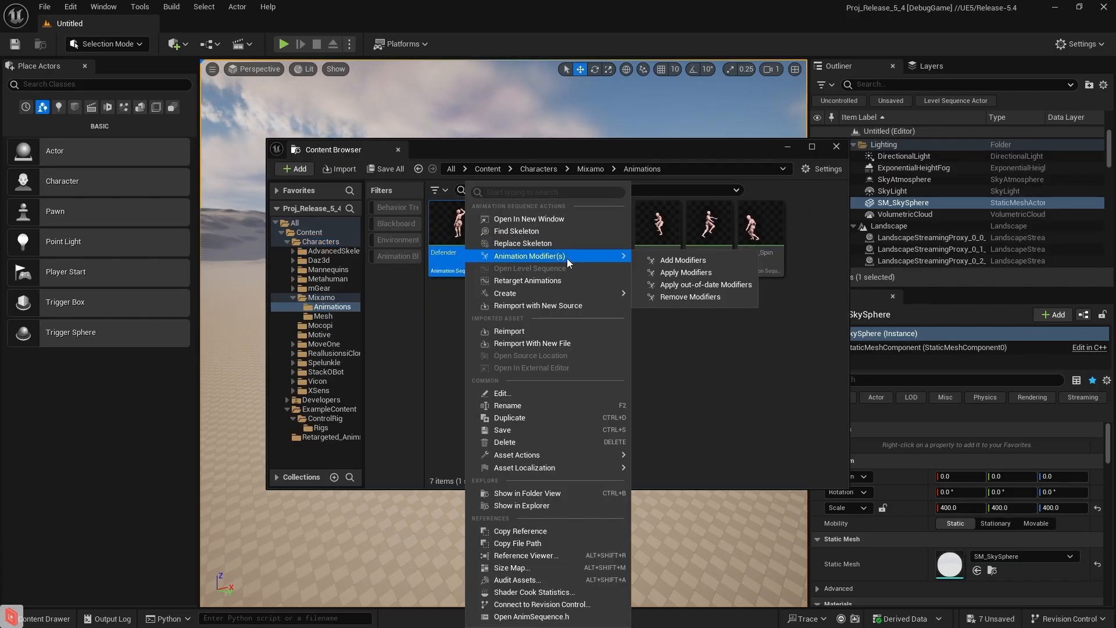
click(560, 281)
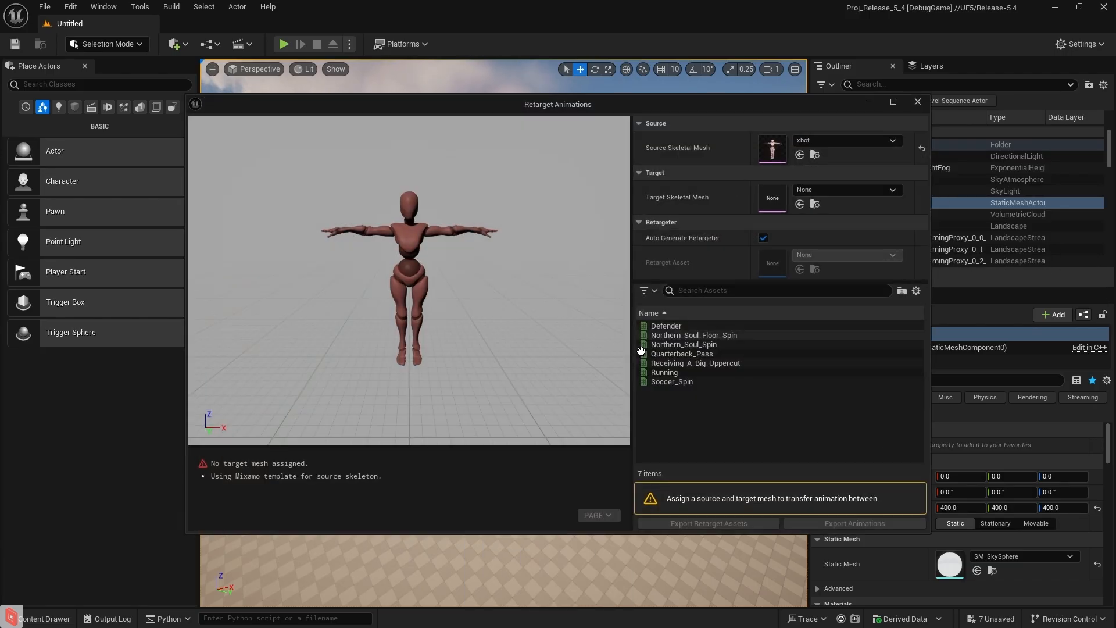
Find the Spelunkle mesh and set SK_Spelunkle as the target skeletal mesh.
click(867, 195)
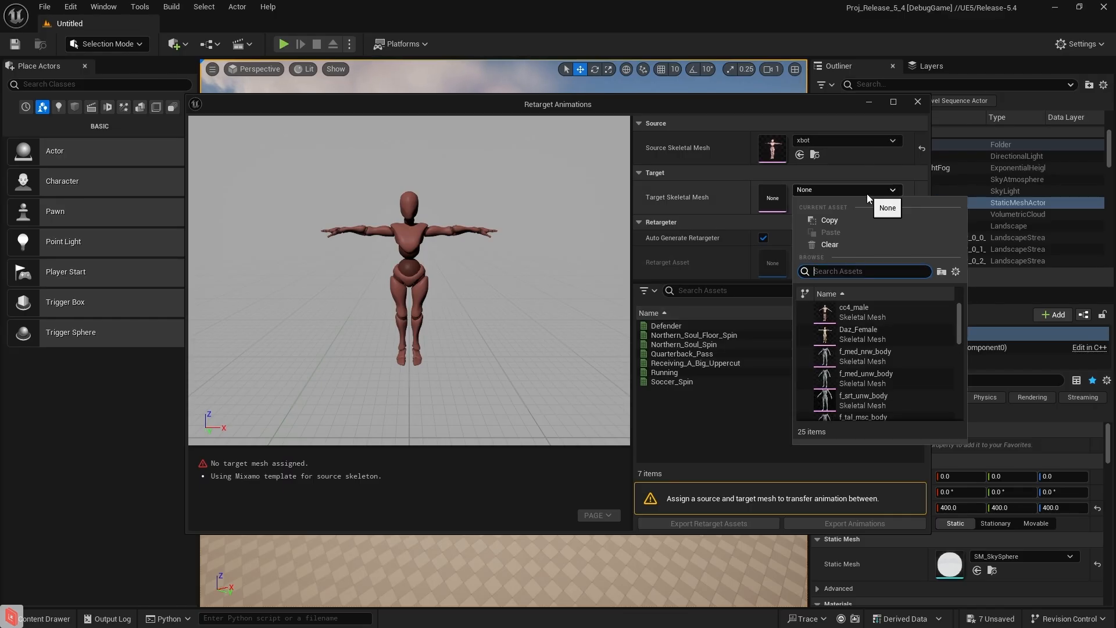
text(spe)
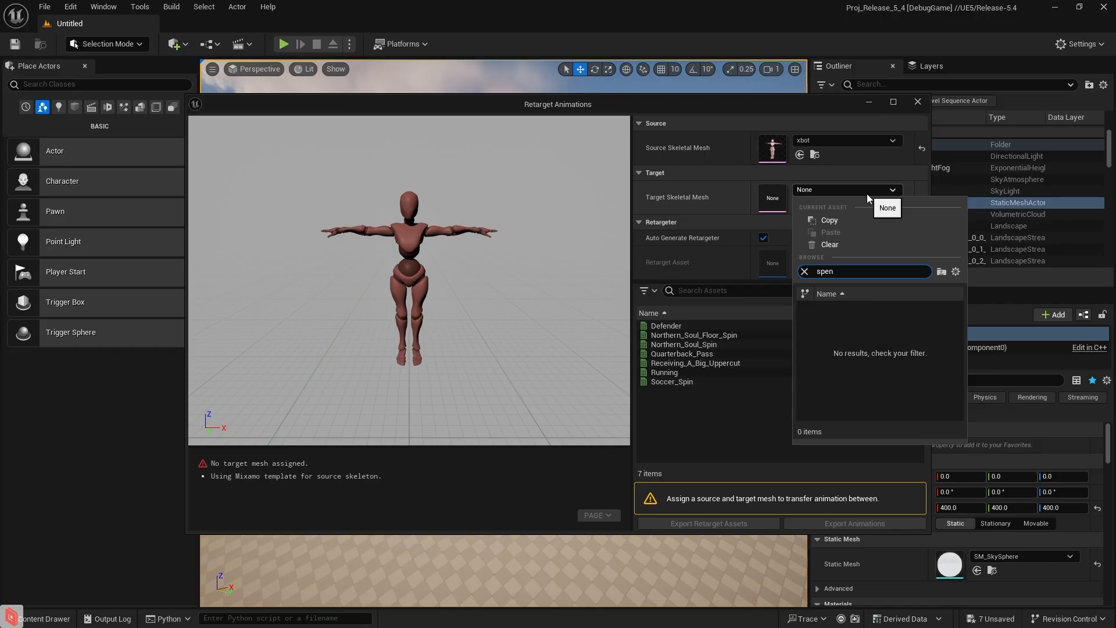
click(874, 317)
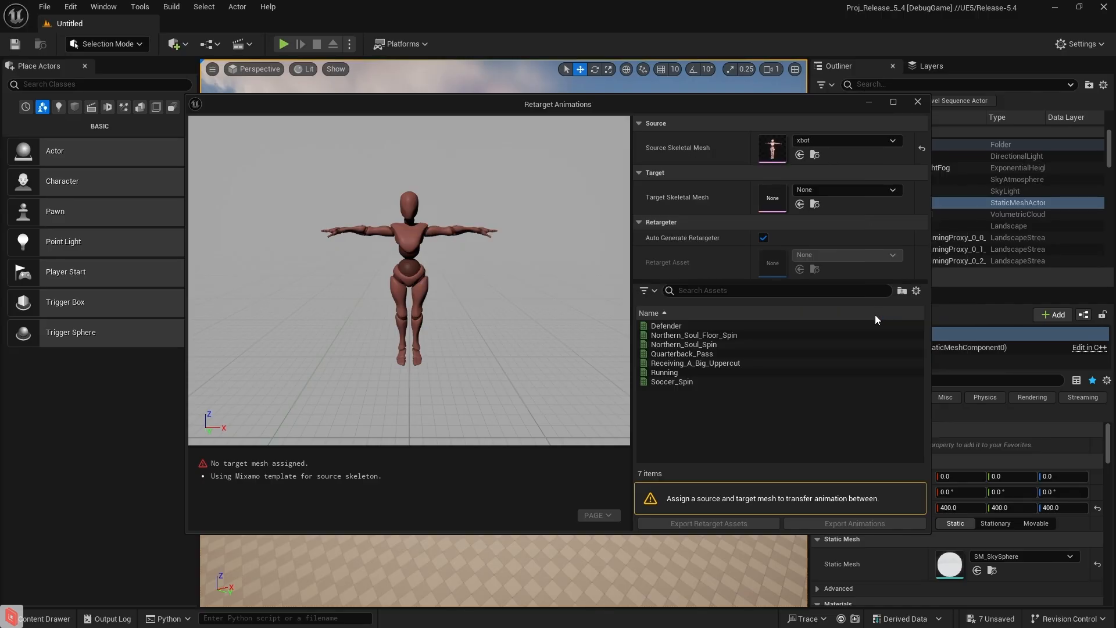
Examine the retargeting log messages about bone mapping between xbot and SK_Spelunkle.
click(374, 488)
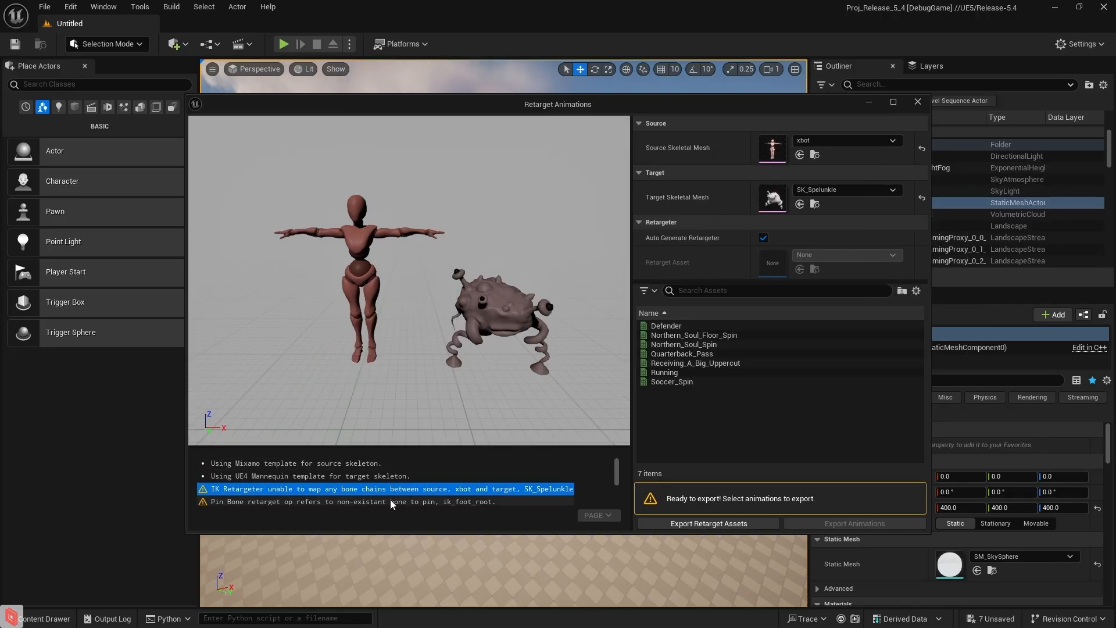
click(391, 504)
click(385, 490)
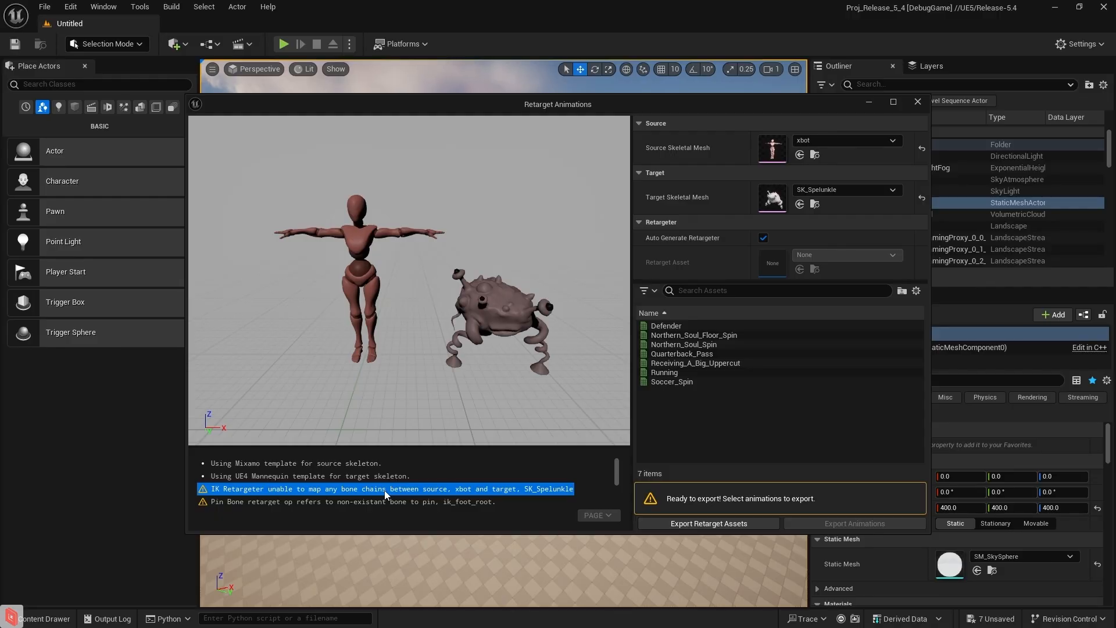
Read through the Pin Bone retarget op warnings about non-existent hand and foot bones in the rest of the log.
scroll(385, 490, down, 1)
click(417, 483)
click(417, 494)
scroll(448, 492, down, 5)
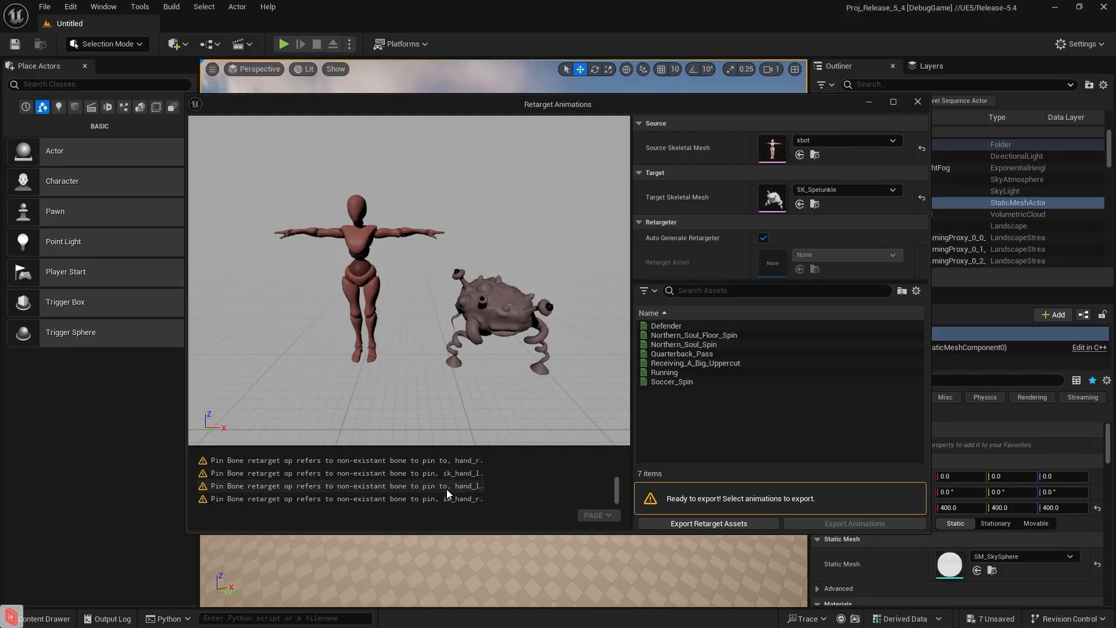
click(430, 500)
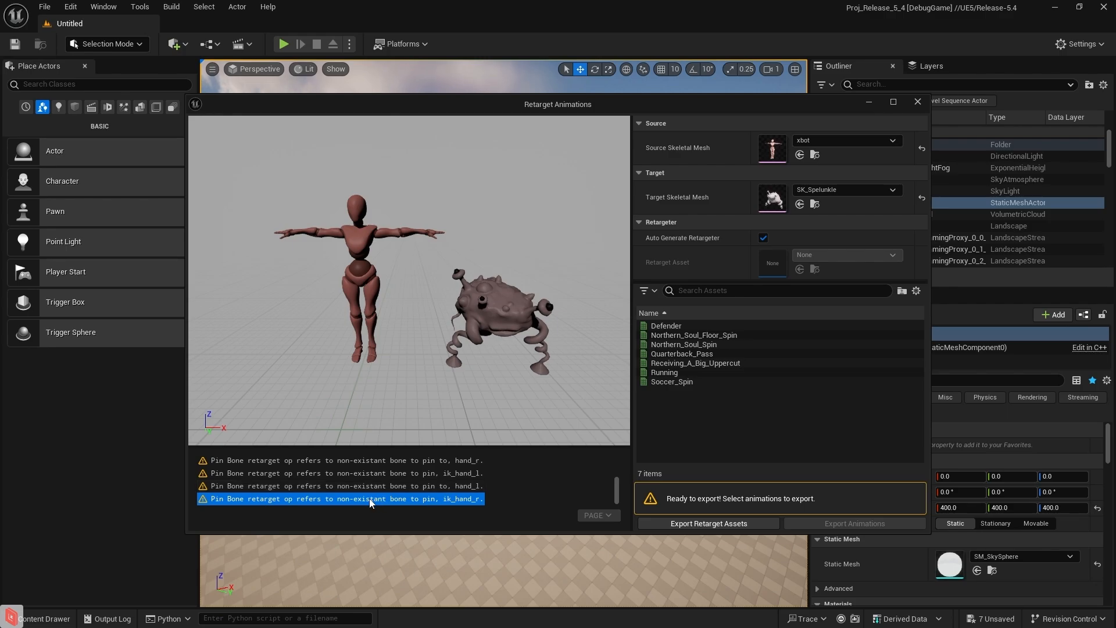
click(361, 490)
click(376, 486)
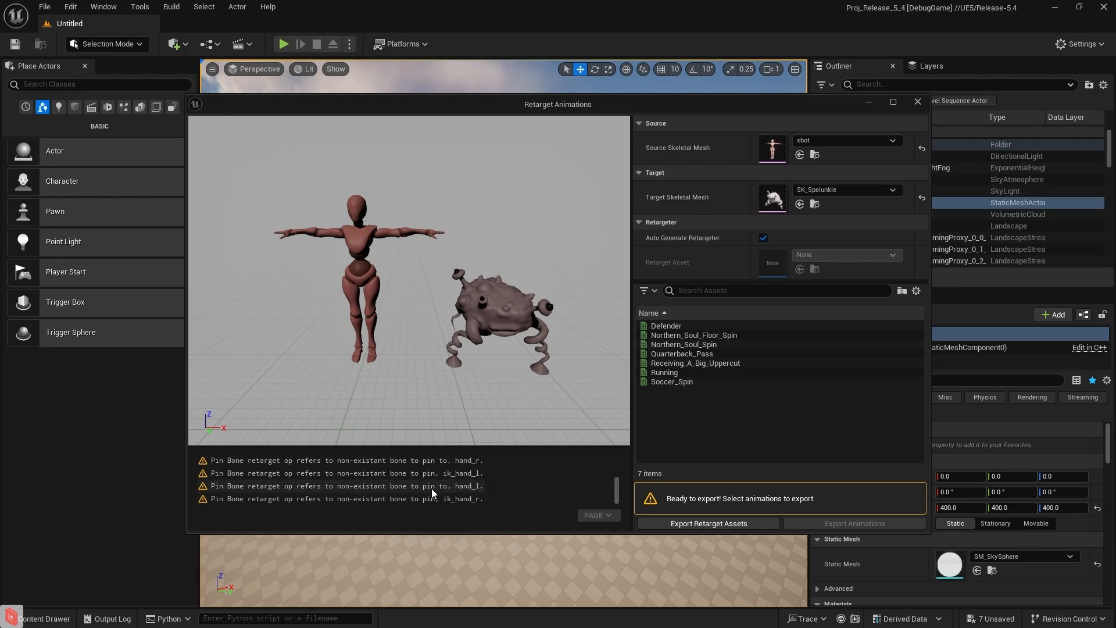
scroll(427, 490, up, 5)
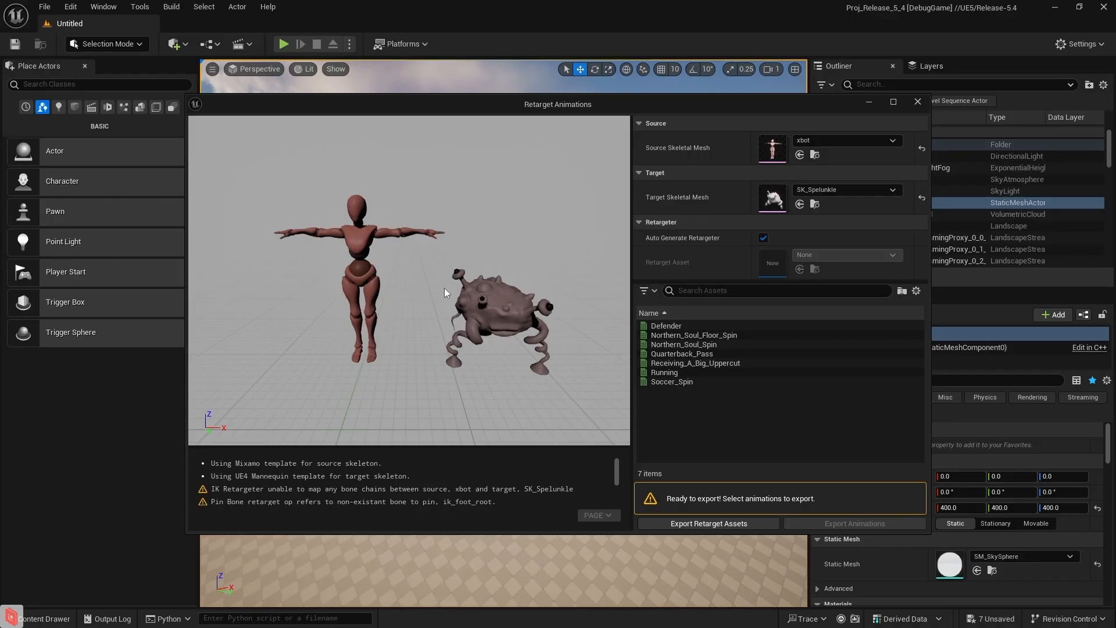
Preview Receiving_A_Big_Uppercut on SK_Spelunkle and replace the auto-generated retargeter with the RTG_Mixamo_Spelunkle retarget asset.
click(698, 363)
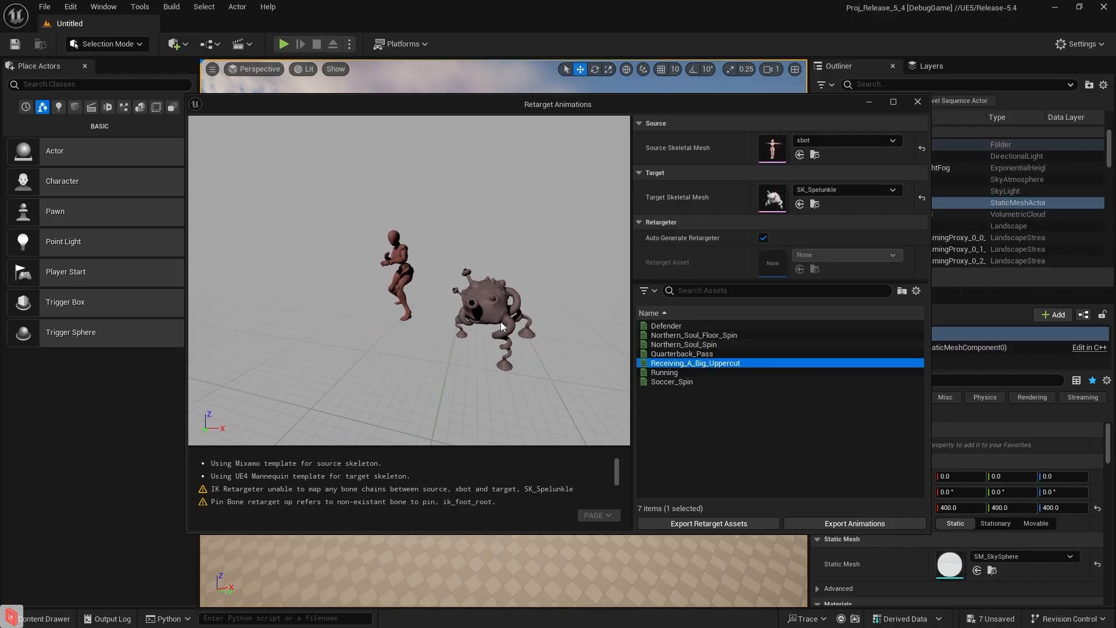
click(507, 327)
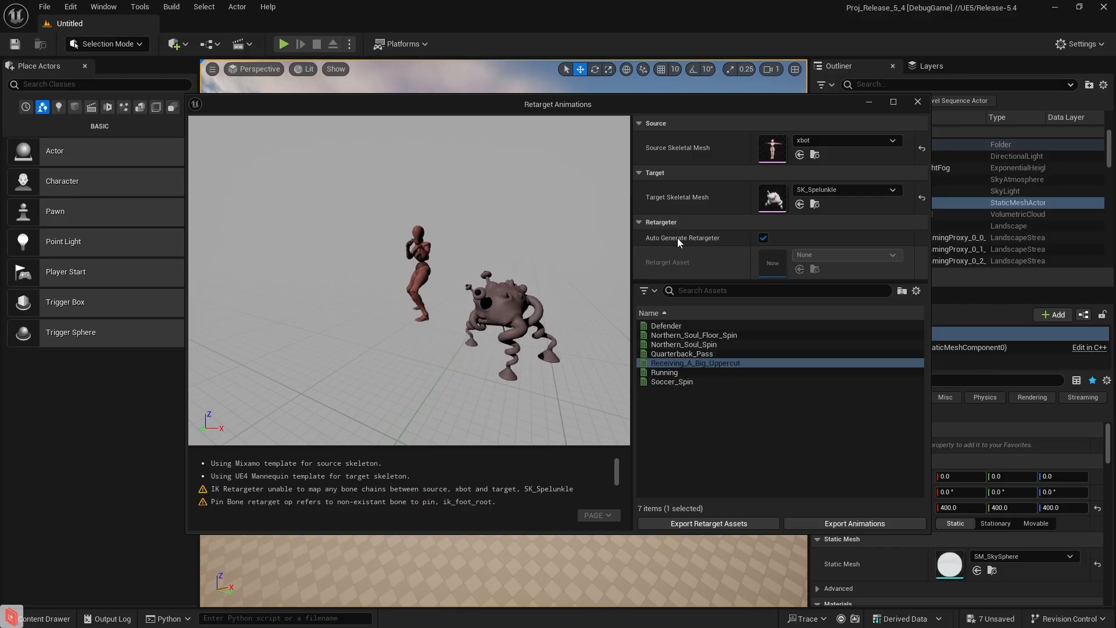
click(764, 238)
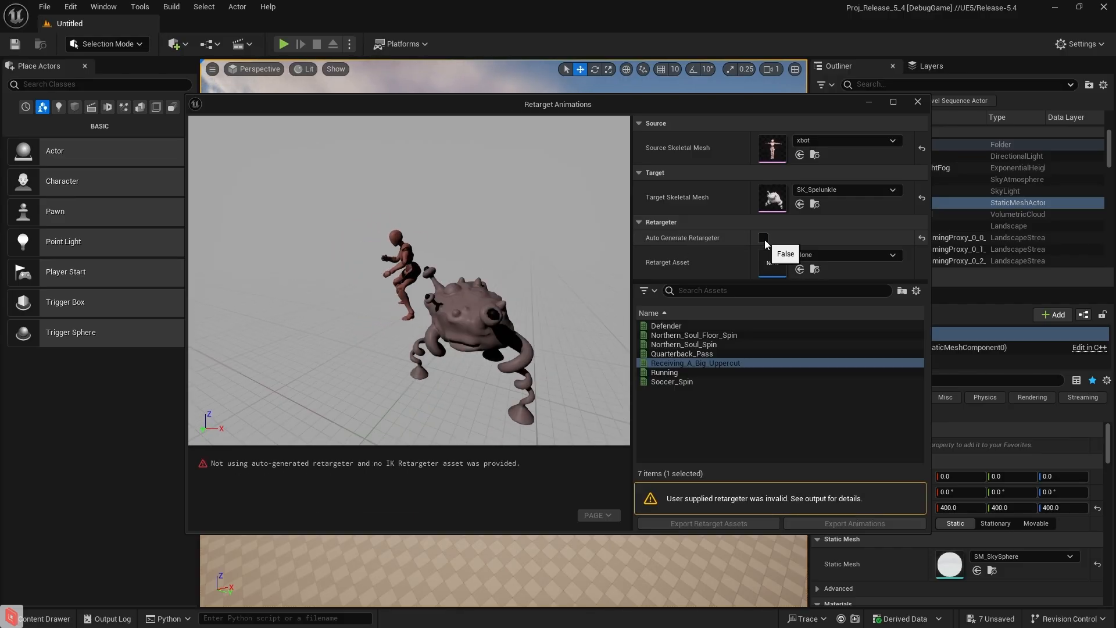
click(830, 256)
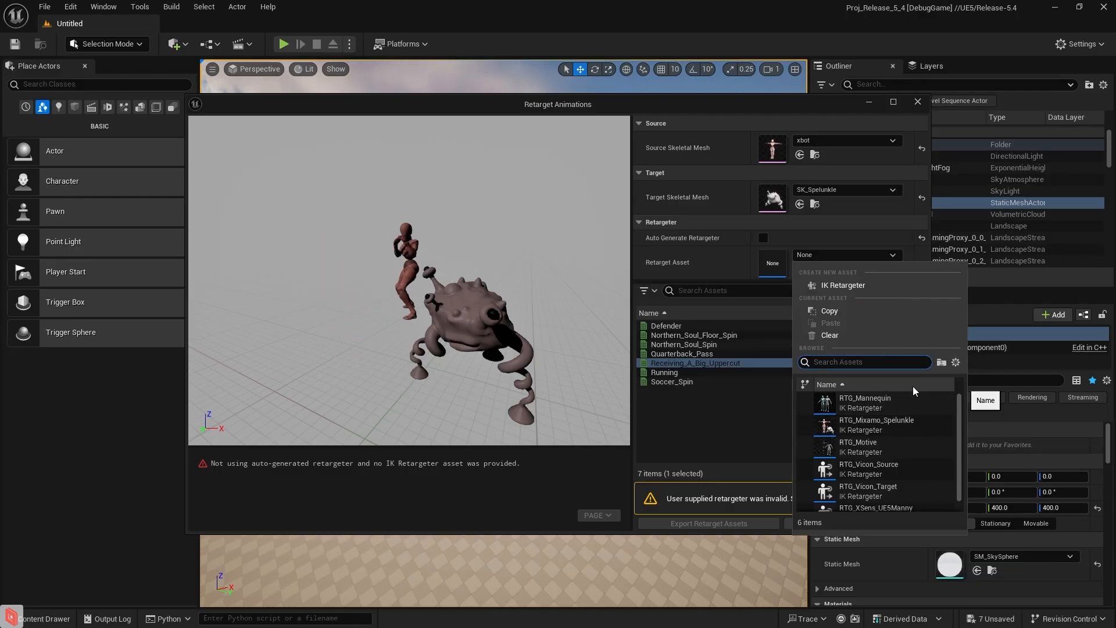
click(902, 421)
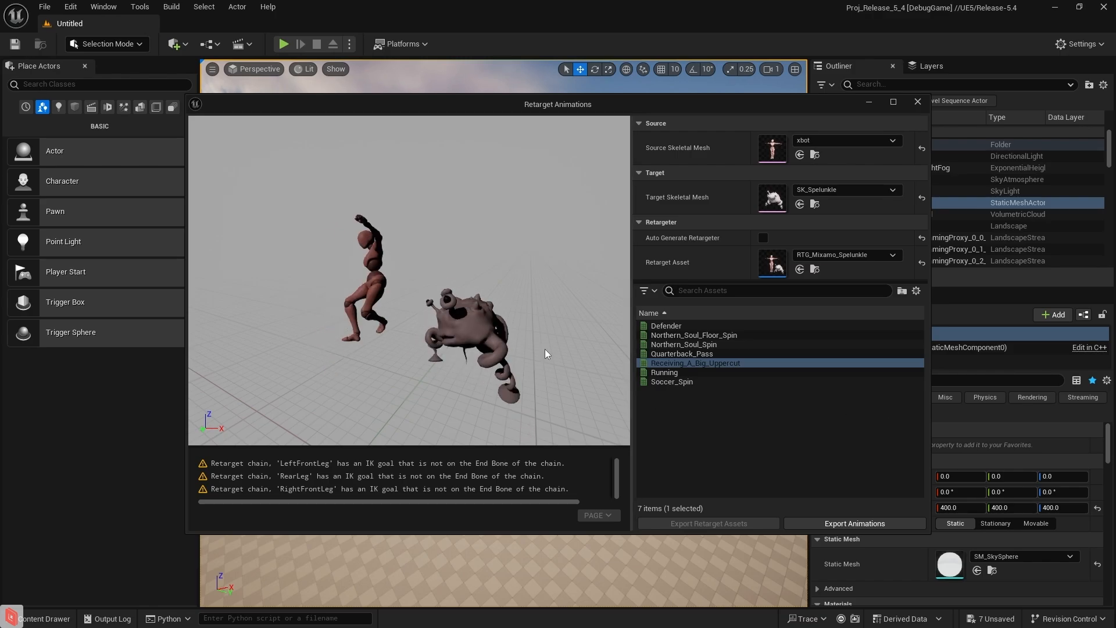
alt+drag(544, 347, 518, 372)
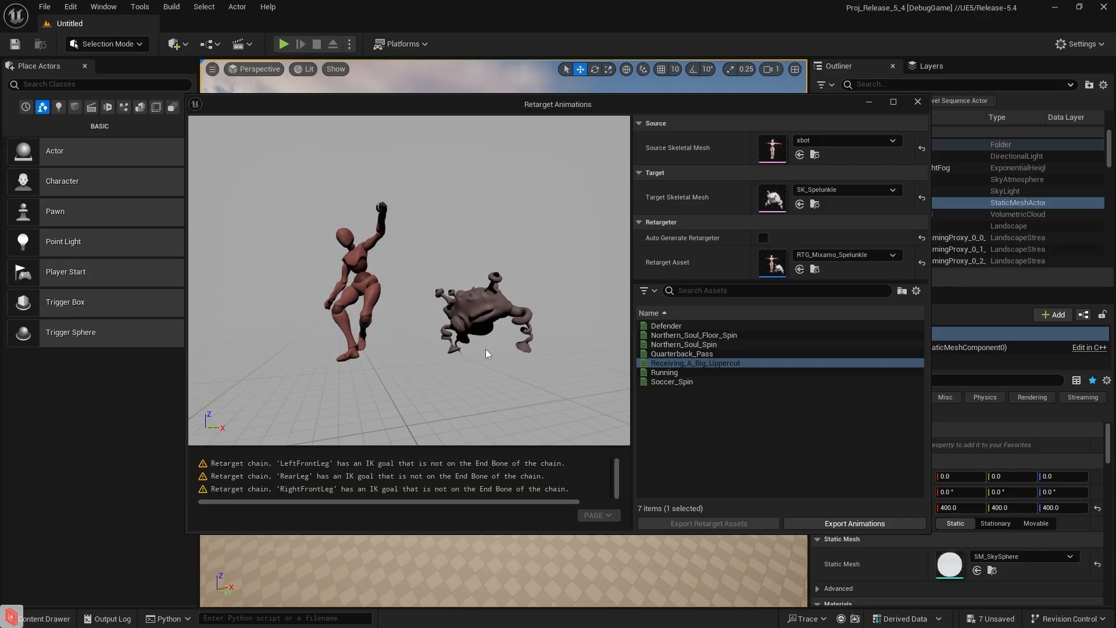
Preview the Running animation on SK_Spelunkle and inspect the retargeted motion around both characters.
click(665, 372)
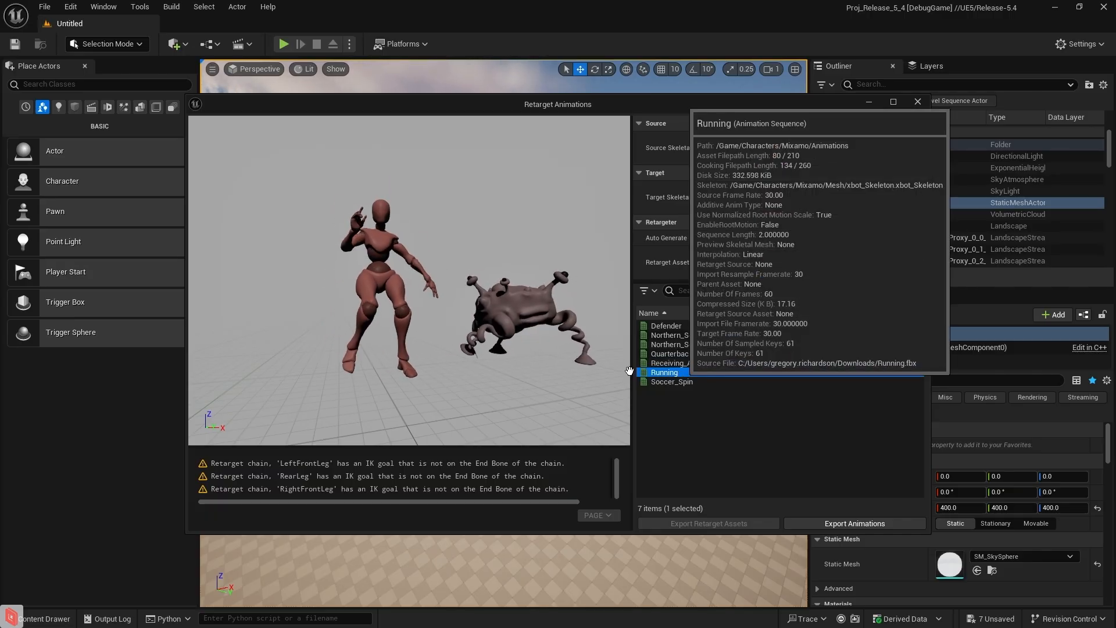
alt+drag(472, 351, 487, 351)
alt+drag(393, 289, 428, 288)
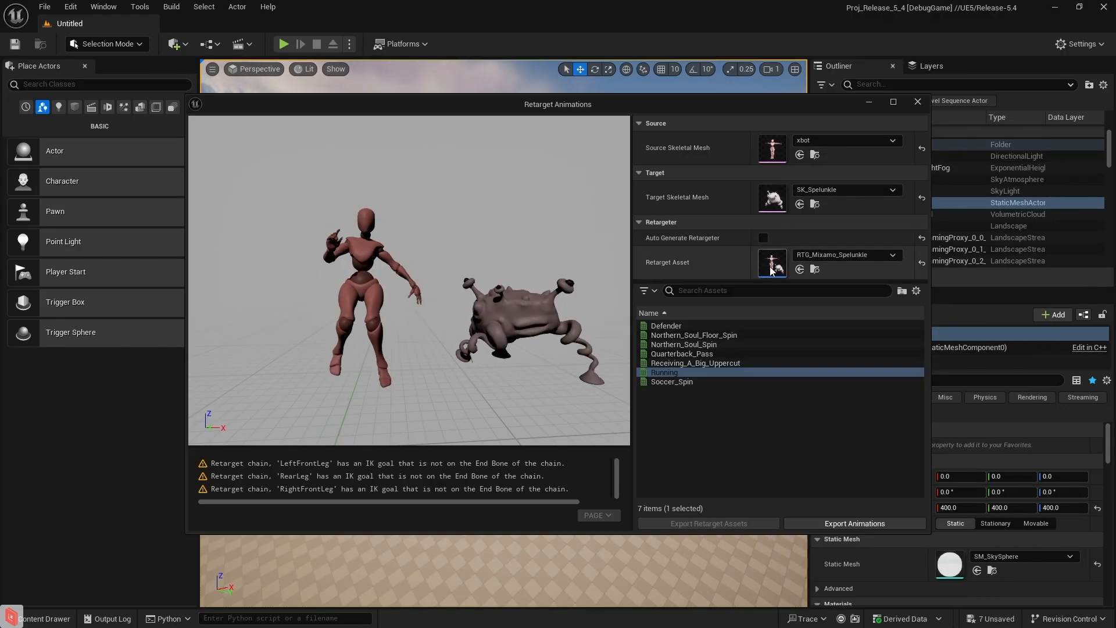
mouse_move(727, 374)
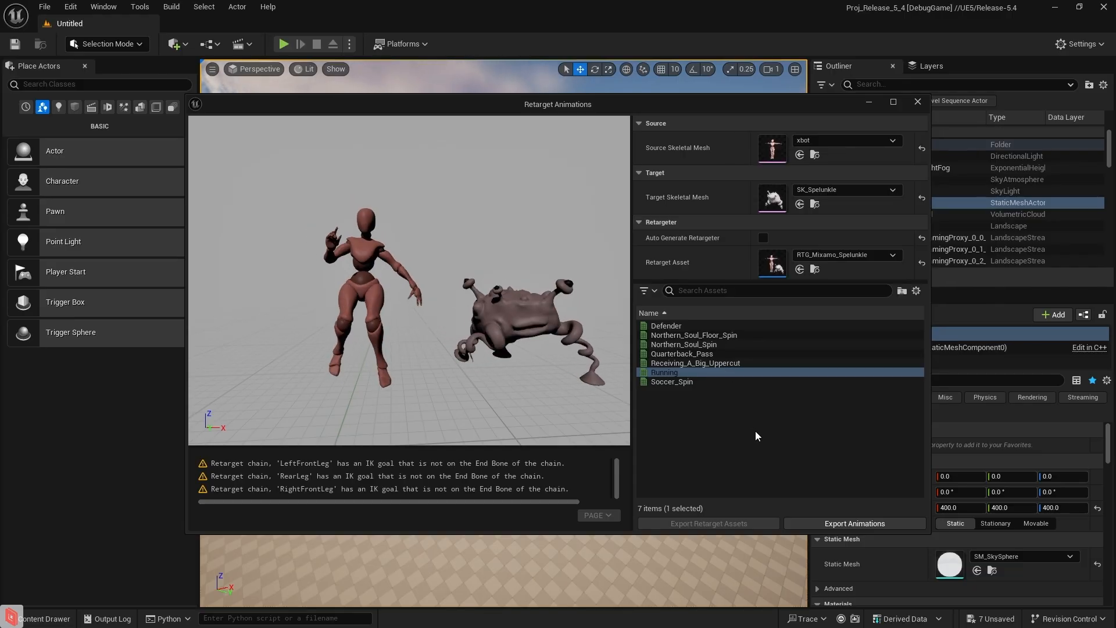
Turn automatic retargeter generation back on and set SKM_Bot as the target skeletal mesh.
click(763, 238)
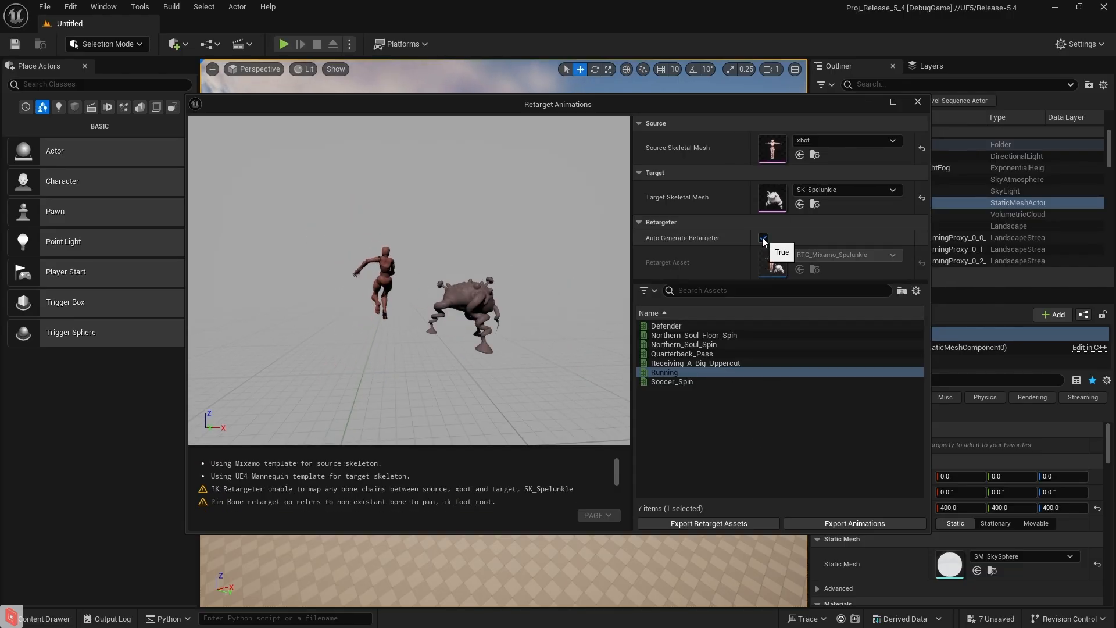
click(839, 194)
click(869, 407)
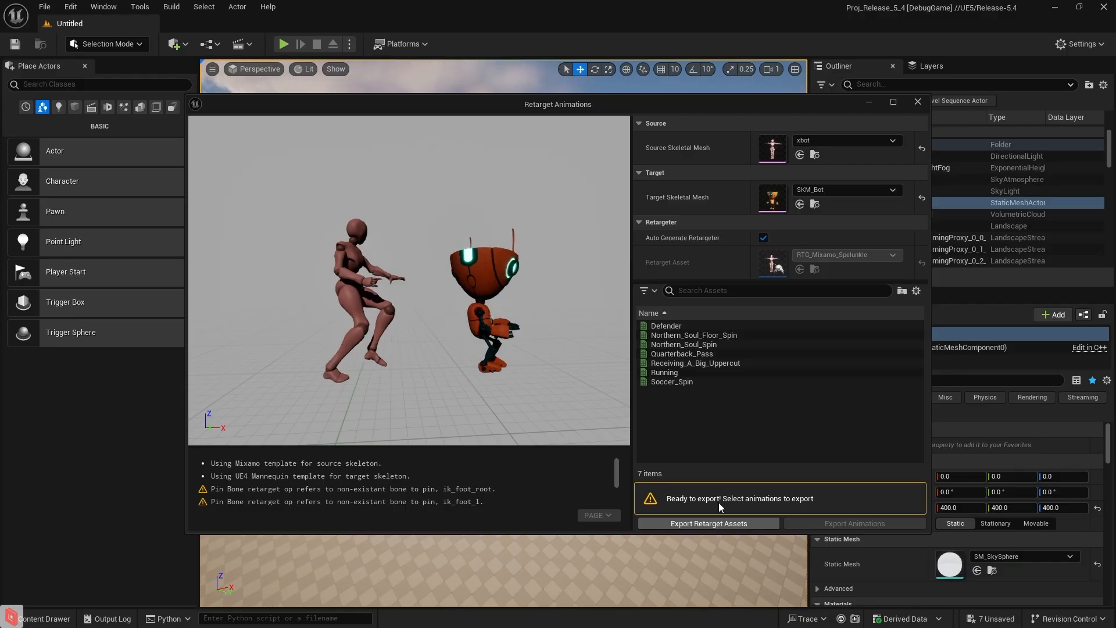
Export the auto-generated retarget assets into a new Content folder named Retargeted_Assets.
click(745, 523)
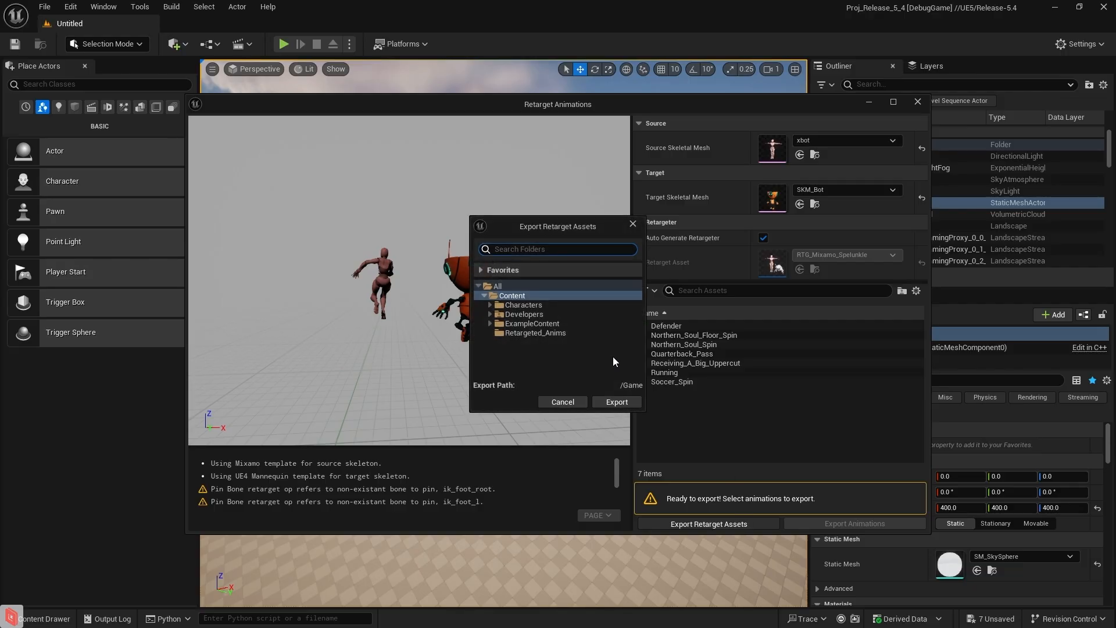
right_click(525, 300)
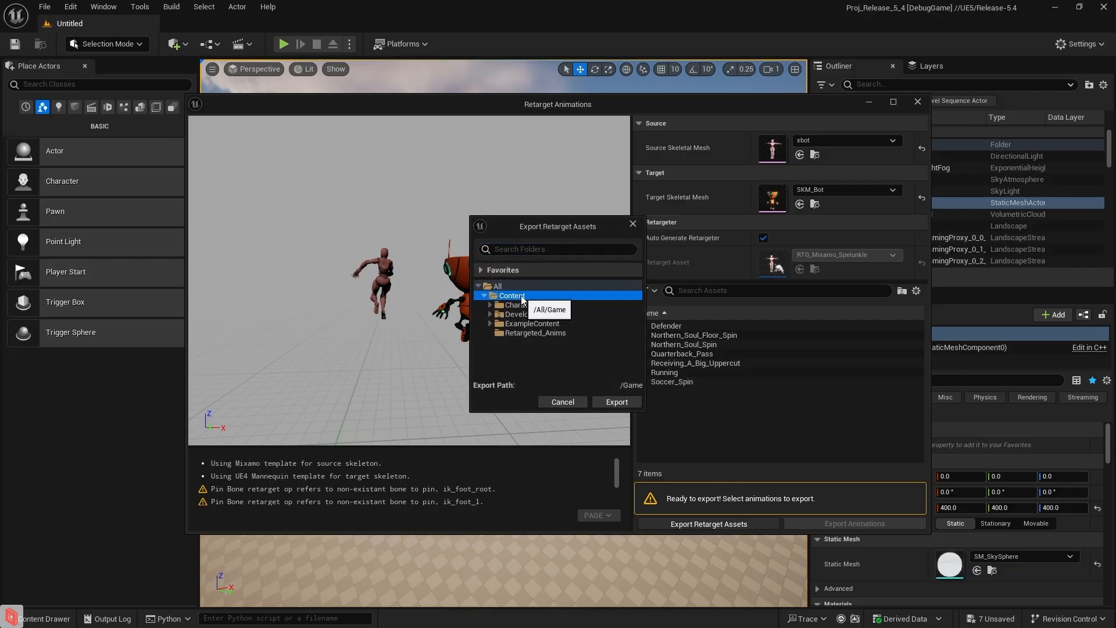
click(559, 309)
text(Reta)
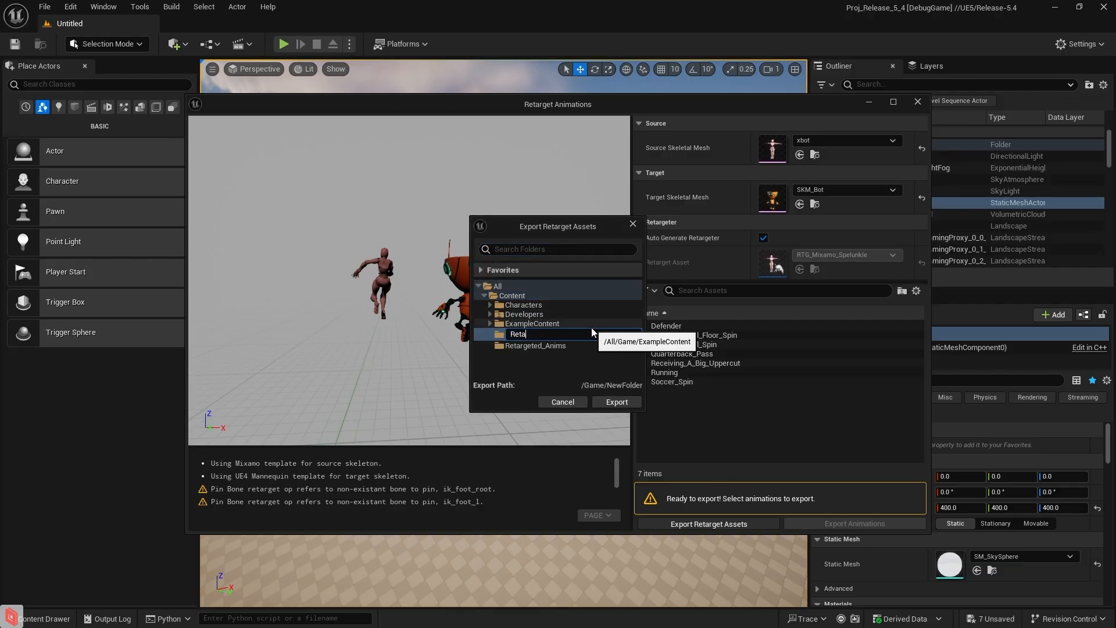
text(rgeted_Assets)
key(Return)
click(618, 402)
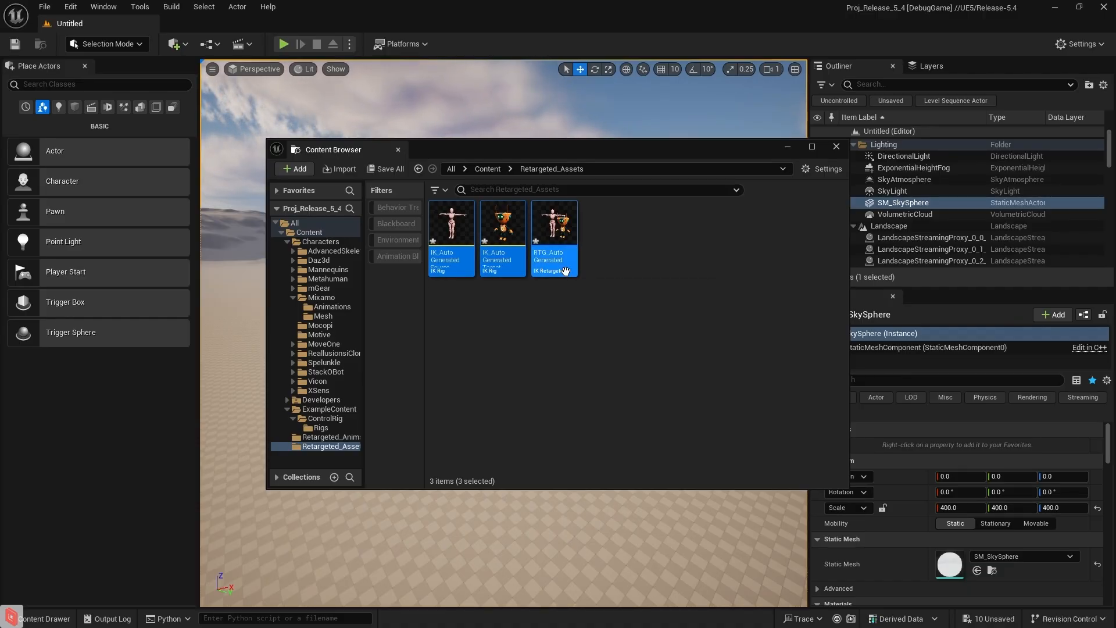
Open the exported IK_AutoGeneratedSource rig, review its retarget chains and bone hierarchy, and save the rig.
click(598, 315)
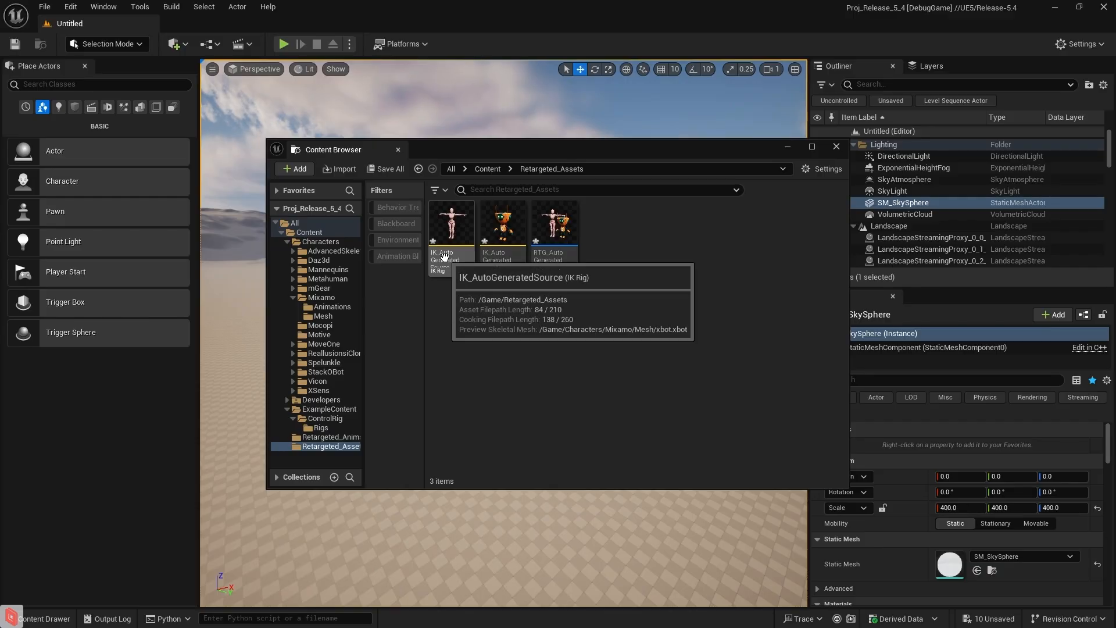
double_click(444, 257)
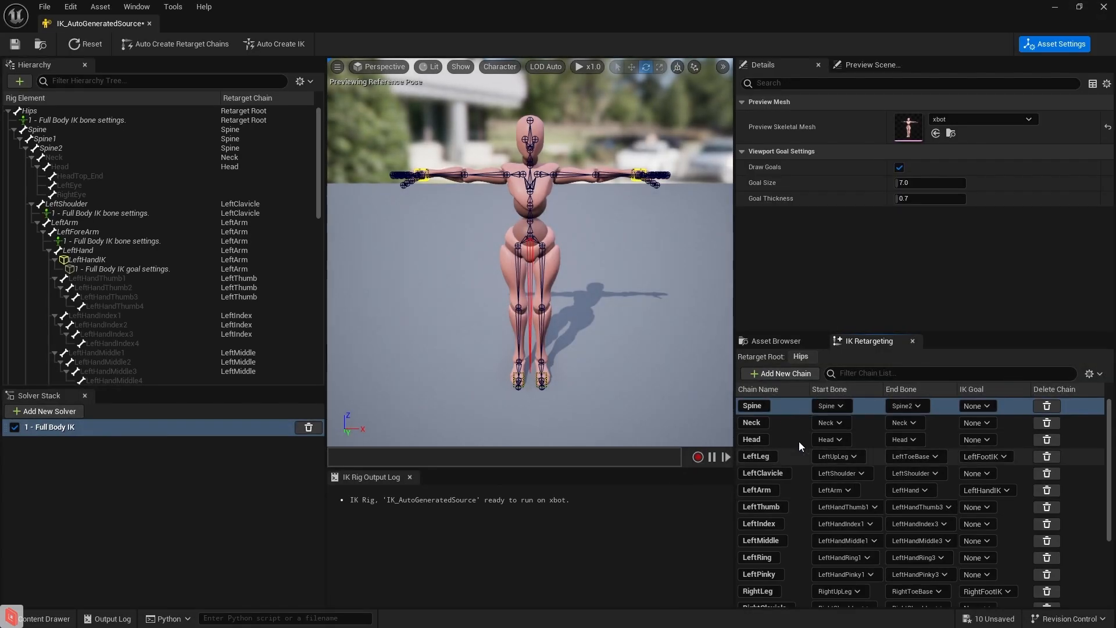
scroll(803, 459, down, 5)
scroll(819, 574, up, 5)
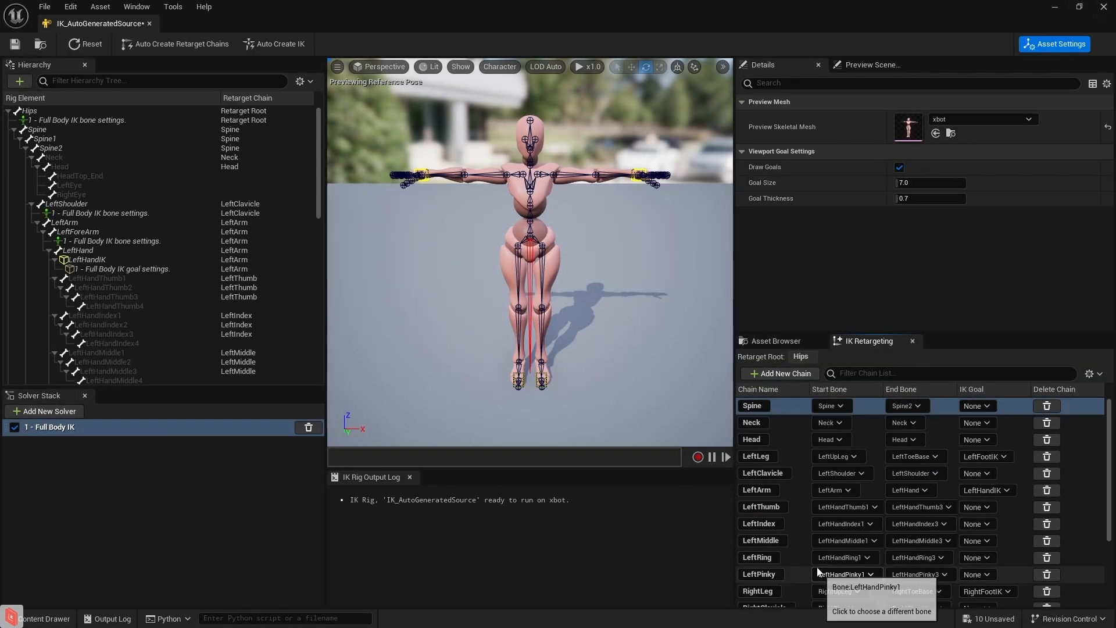
scroll(114, 236, down, 10)
scroll(116, 245, up, 10)
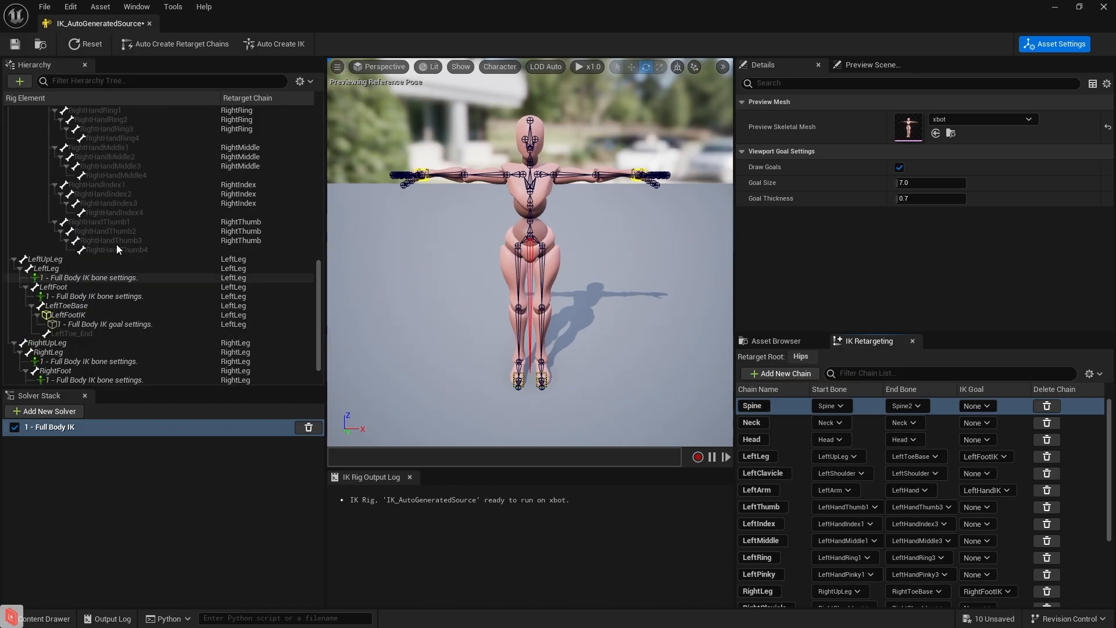
click(17, 44)
Go to the Retargeted_Assets folder in Content and open the IK_AutoGeneratedTarget rig.
key(ctrl+space)
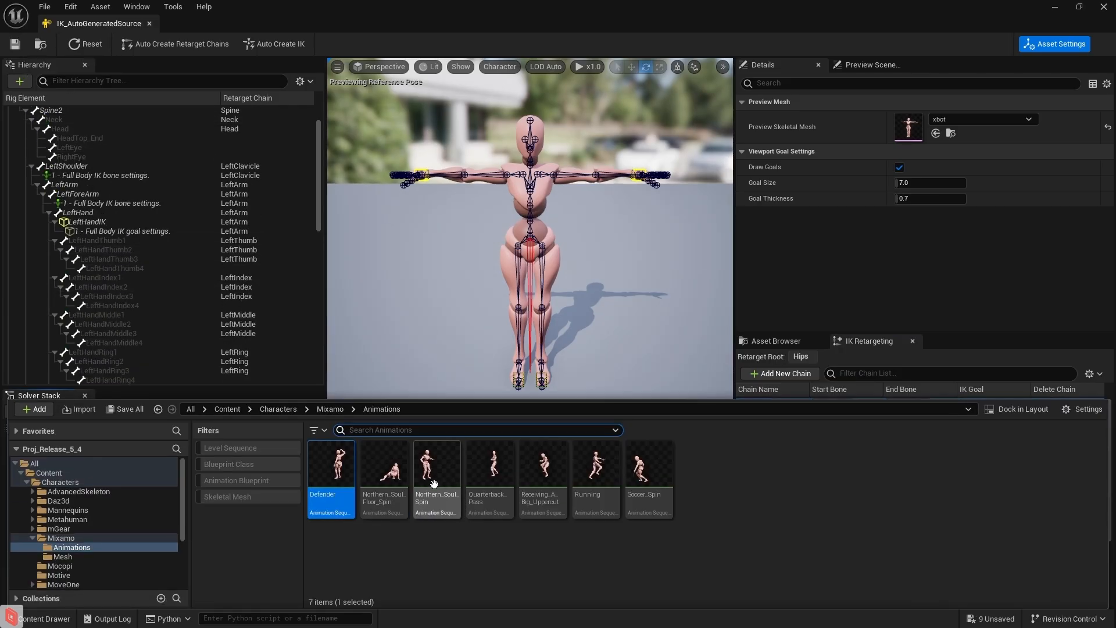
click(99, 472)
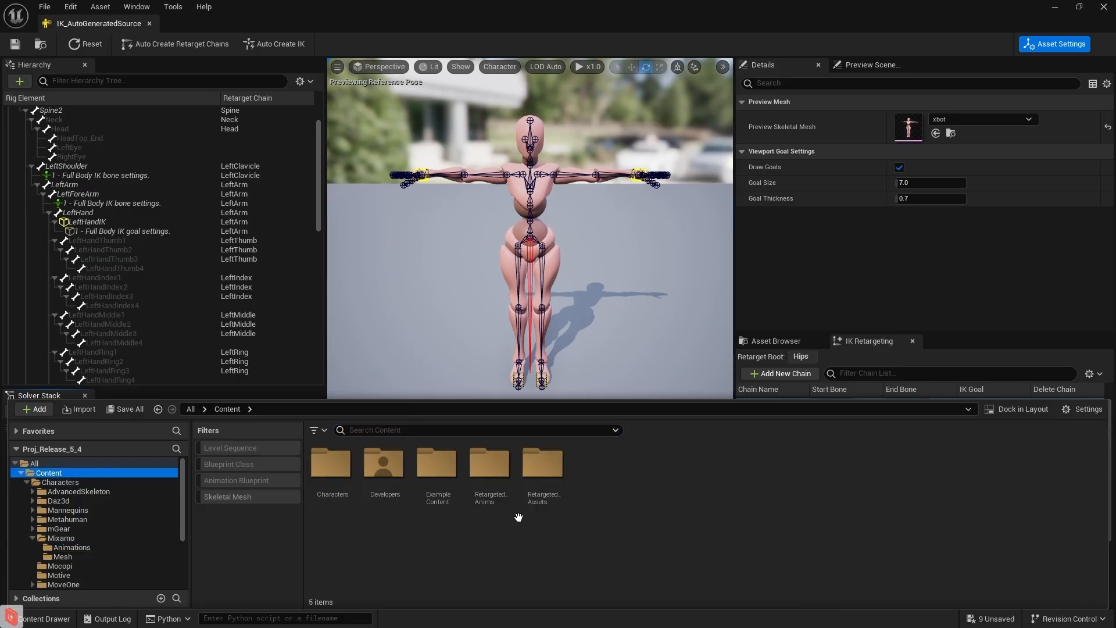
click(543, 476)
double_click(543, 477)
click(395, 463)
double_click(395, 464)
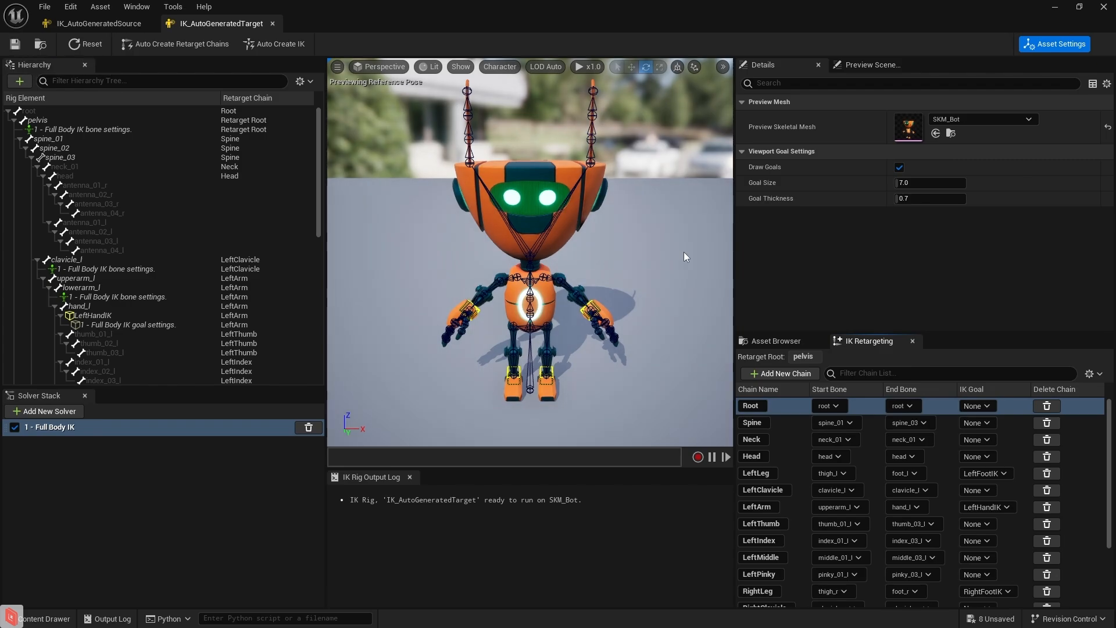
Open the RTG_AutoGenerated retargeter and separate the two preview characters with a first-axis Target Mesh Offset of about 160.34.
key(ctrl+space)
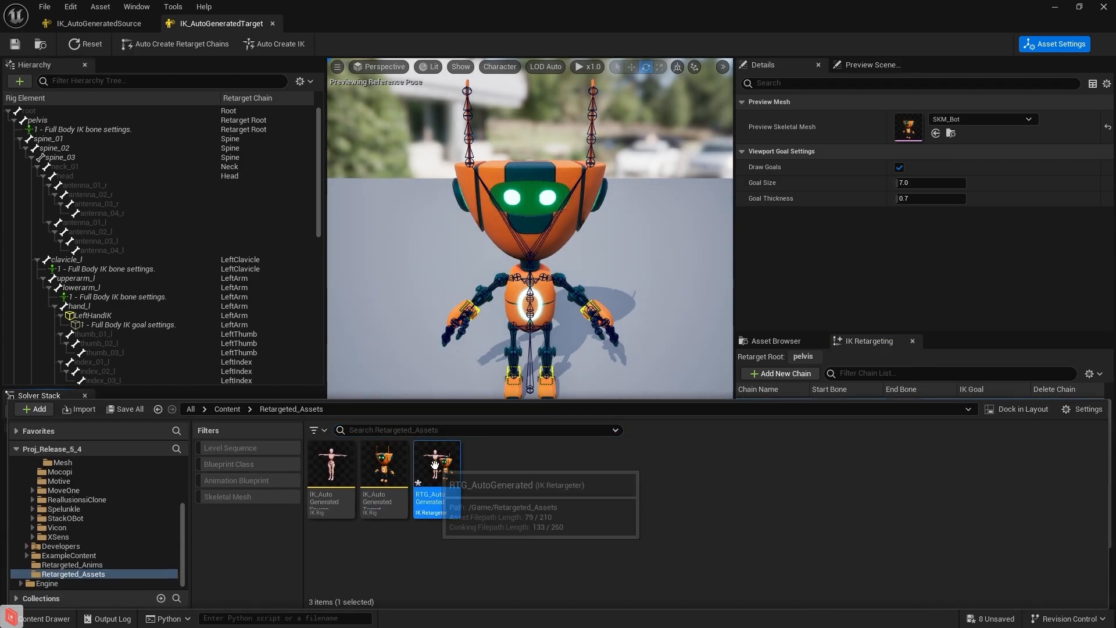
double_click(436, 470)
mouse_move(696, 324)
alt+mouse_down()
mouse_move(837, 324)
mouse_move(696, 329)
alt+mouse_up()
drag(950, 284, 1001, 283)
middle_drag(582, 326, 698, 344)
scroll(581, 326, down, 2)
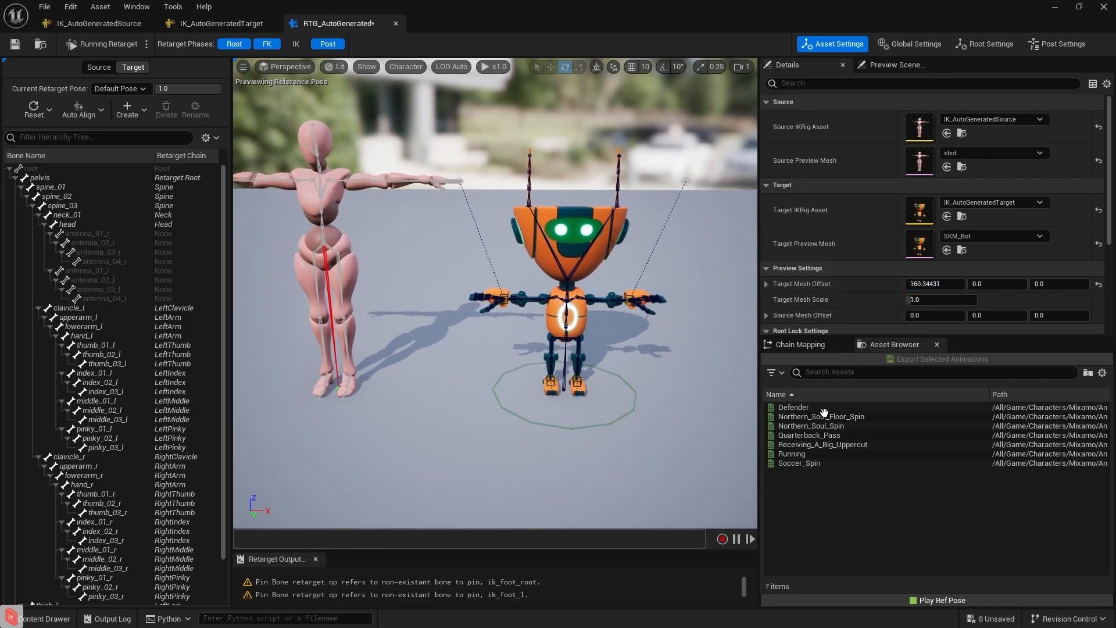
Preview Northern_Soul_Floor_Spin, leaving it paused on its first frame, and enable the IK retarget phase.
click(822, 416)
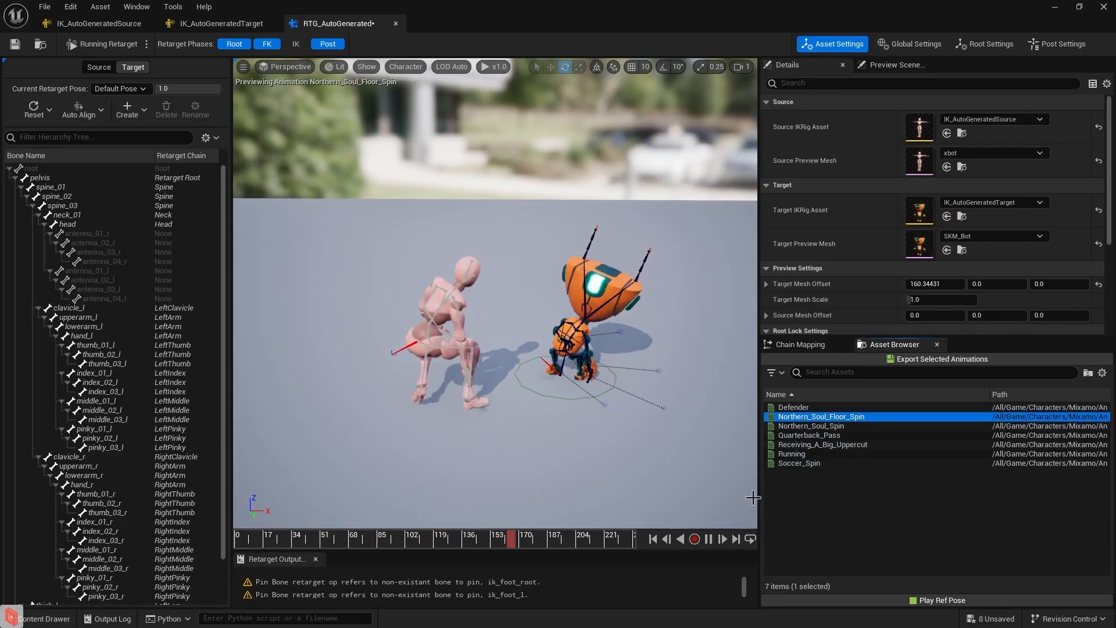
click(709, 539)
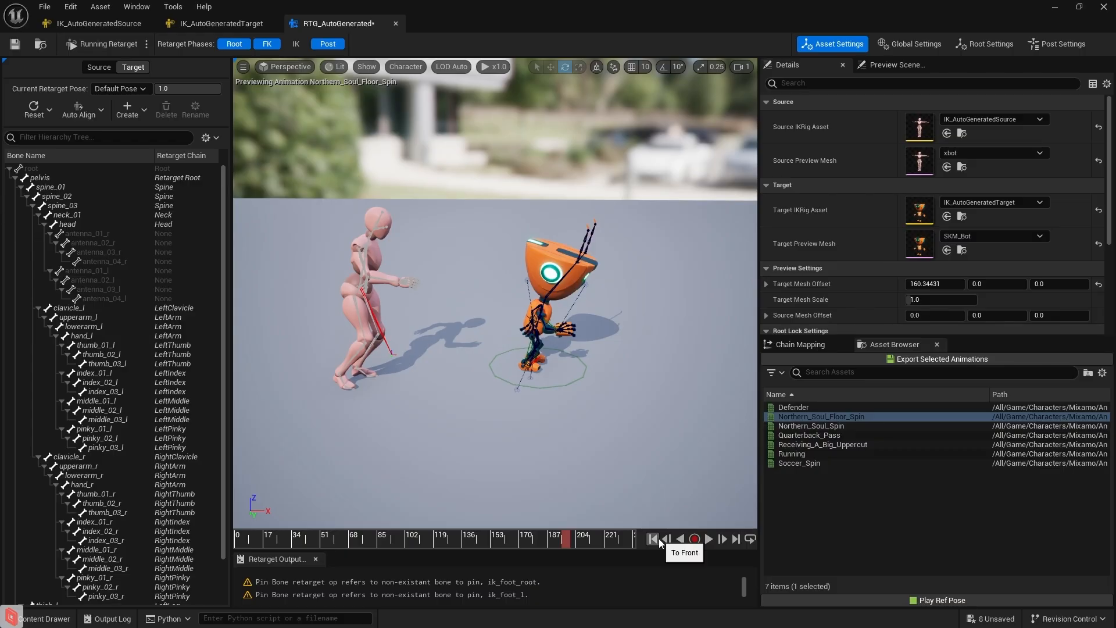
click(659, 538)
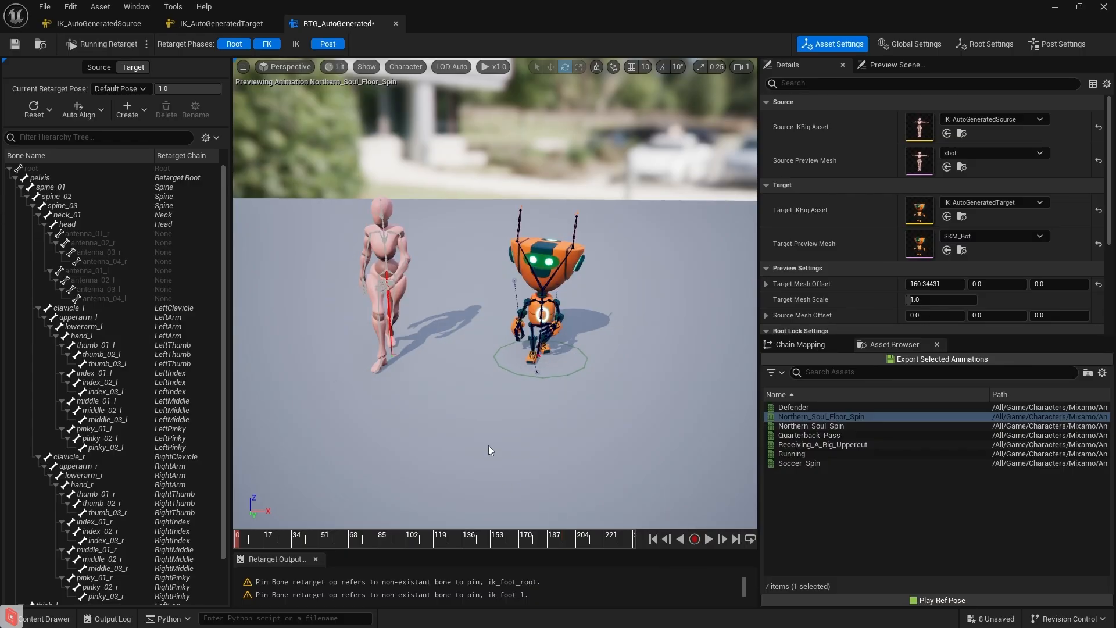
click(299, 47)
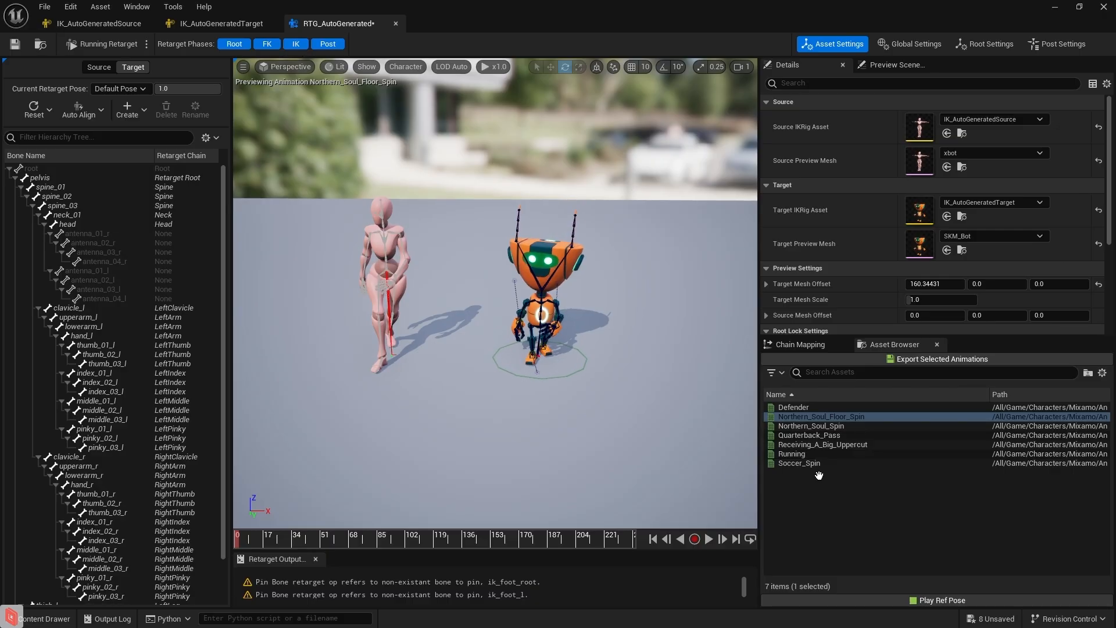
Preview Northern_Soul_Spin with IK enabled, pause it, and show the retargeter's chain mapping.
click(814, 425)
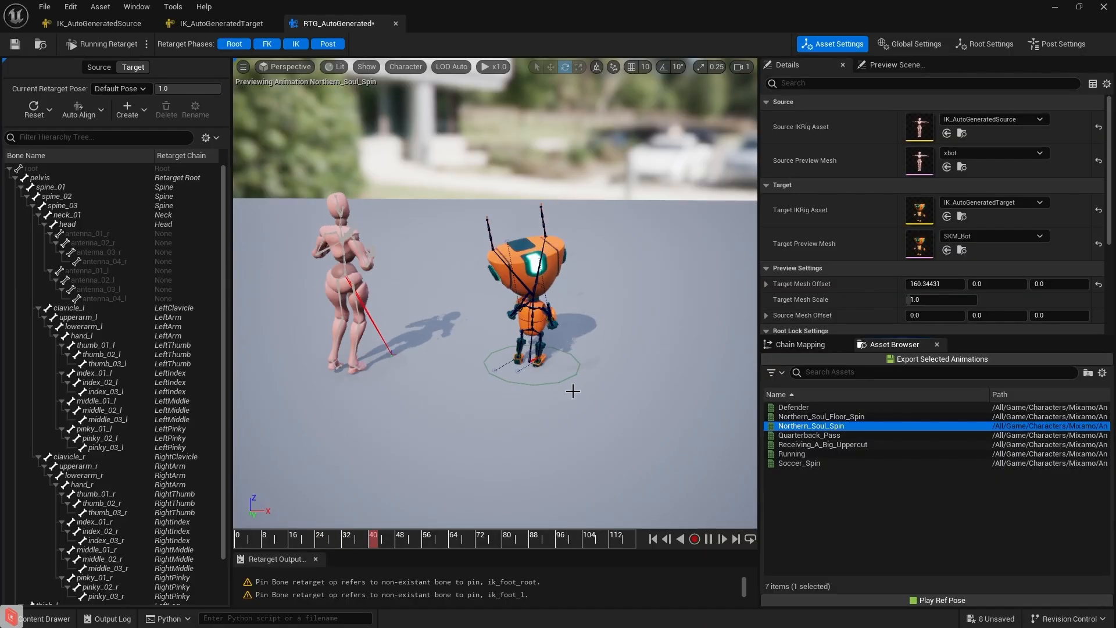
click(709, 539)
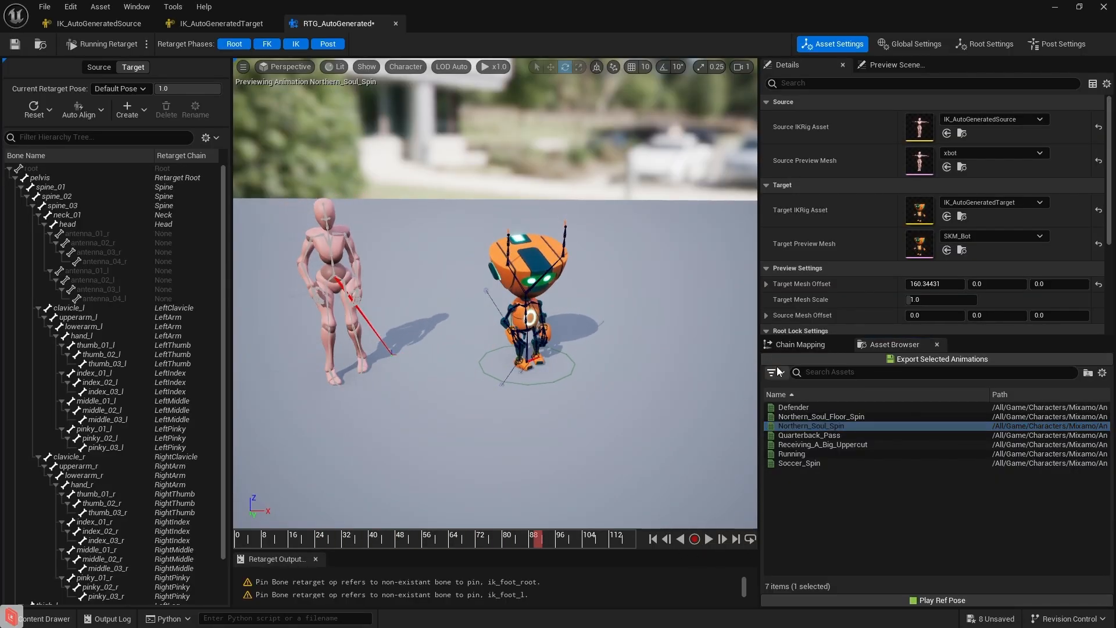
click(792, 346)
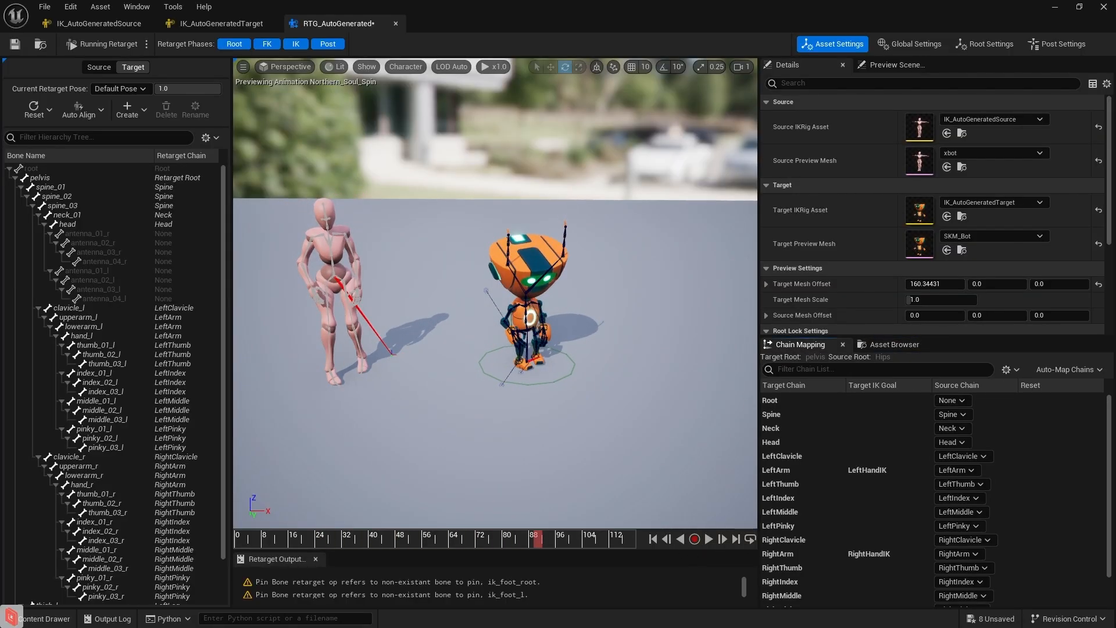
Hide chains without IK in the chain mapping and look through the LeftArm chain's FK and IK settings.
click(1020, 374)
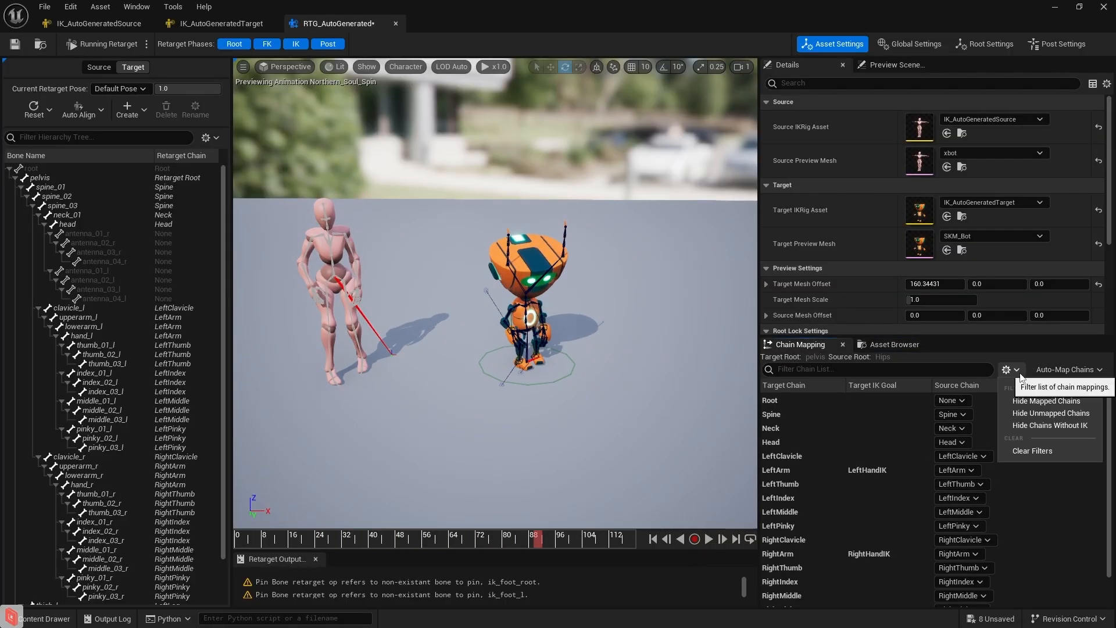
click(1052, 425)
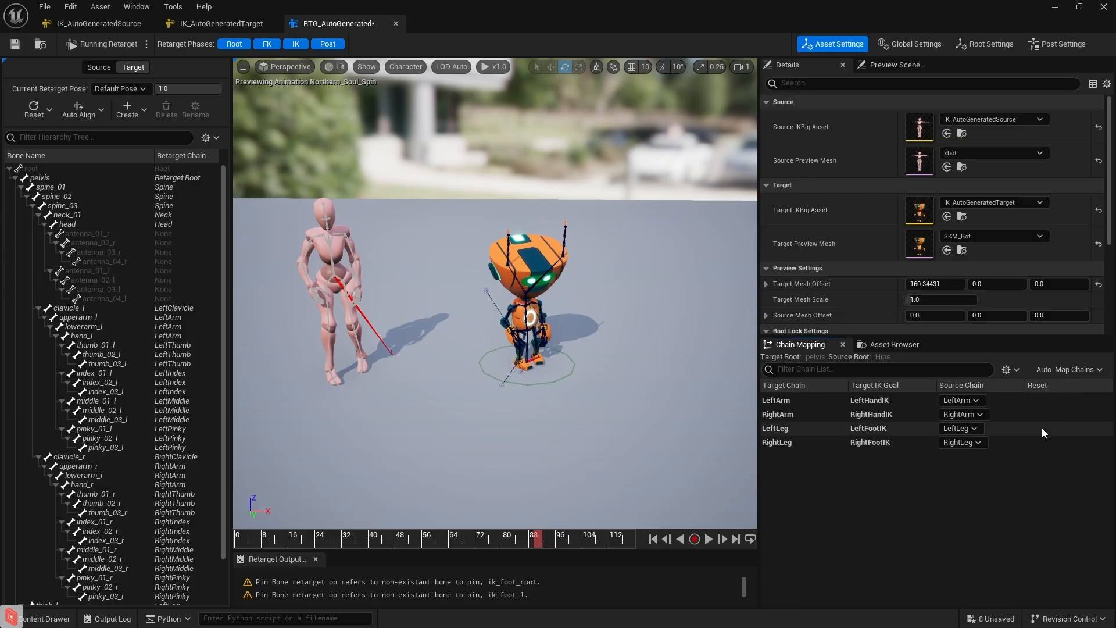
click(804, 402)
scroll(889, 250, down, 2)
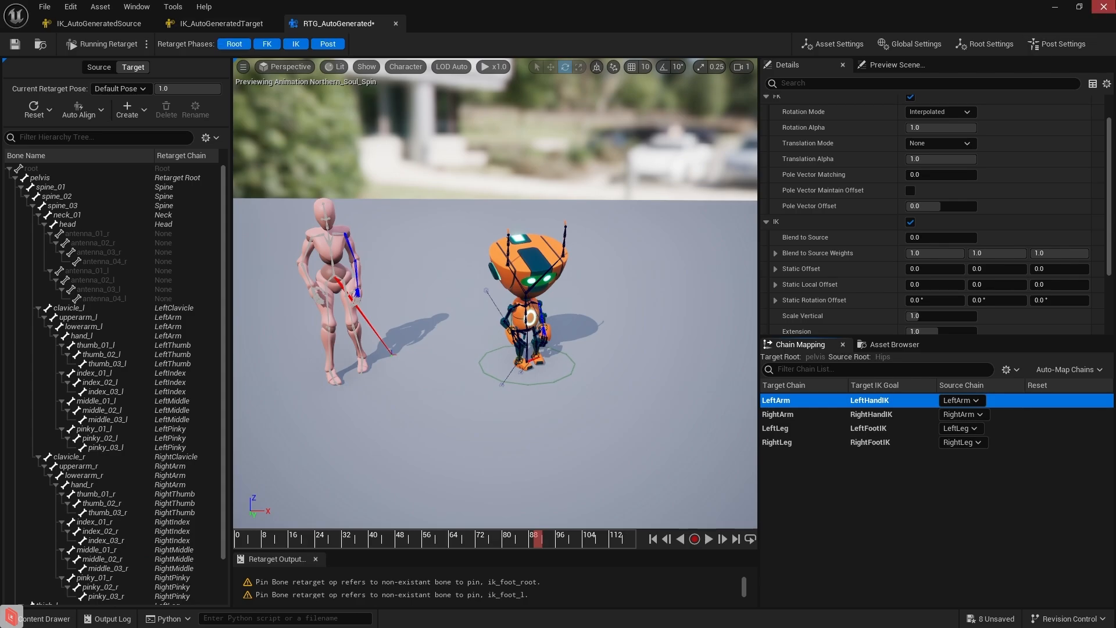
Close the retargeter and open the IK_AutoGeneratedSource rig from the Retargeted_Assets folder.
click(1103, 7)
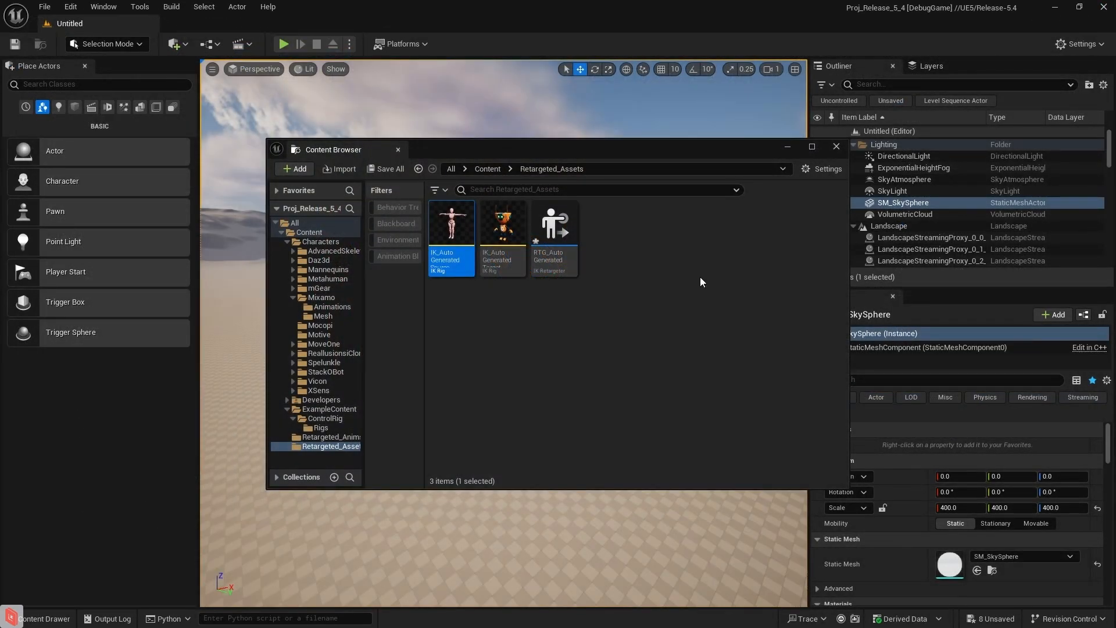
click(534, 363)
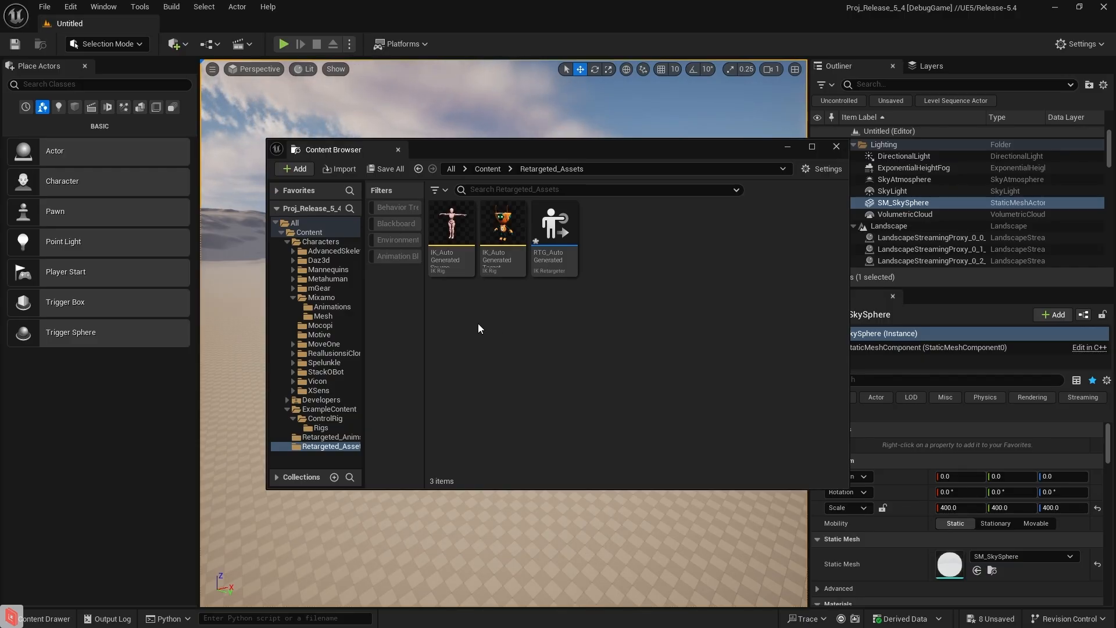
double_click(451, 226)
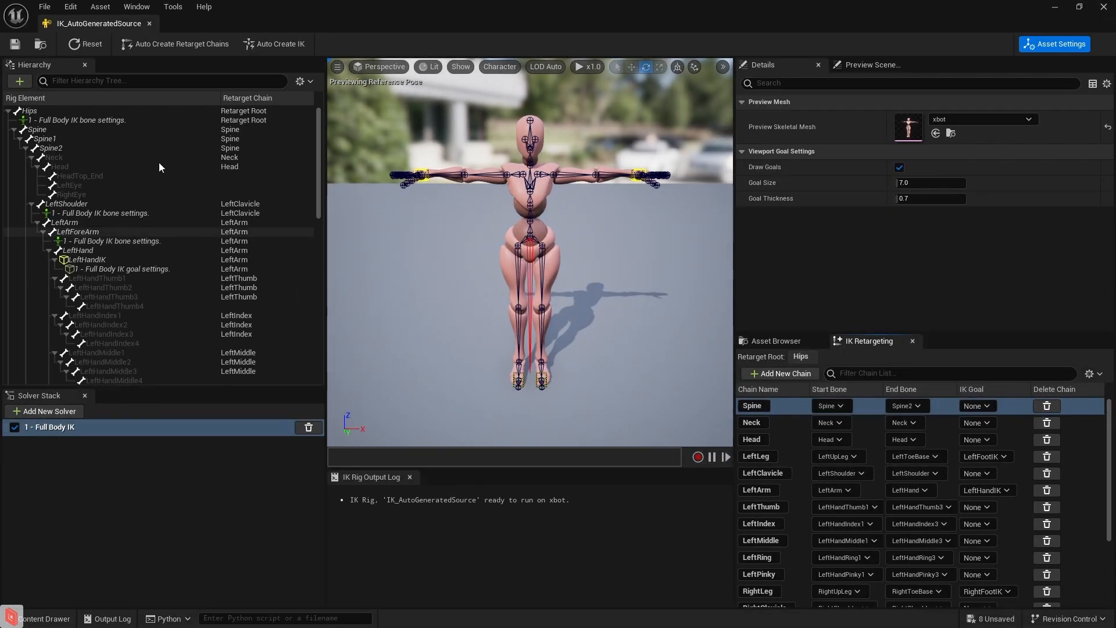
Delete every retarget chain from the source rig, from Spine through RightPinky.
click(1055, 405)
click(1056, 404)
click(1056, 404)
click(1056, 405)
click(1056, 404)
click(1056, 405)
click(1056, 405)
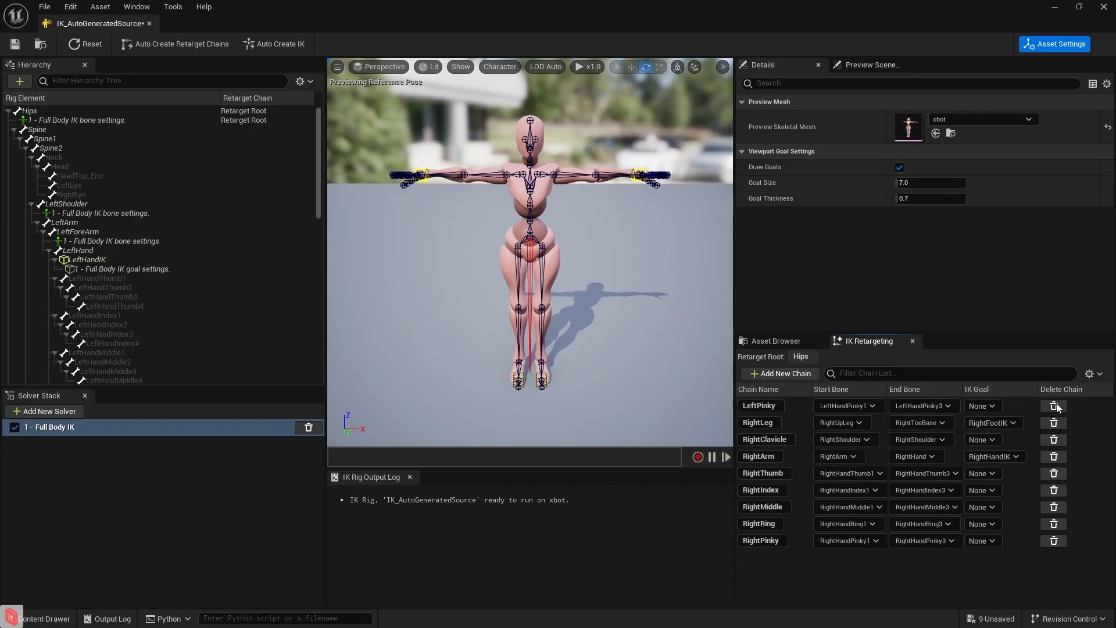
click(1056, 405)
click(1056, 405)
click(1055, 406)
click(1055, 406)
click(1055, 406)
click(1055, 406)
click(1055, 406)
click(1055, 405)
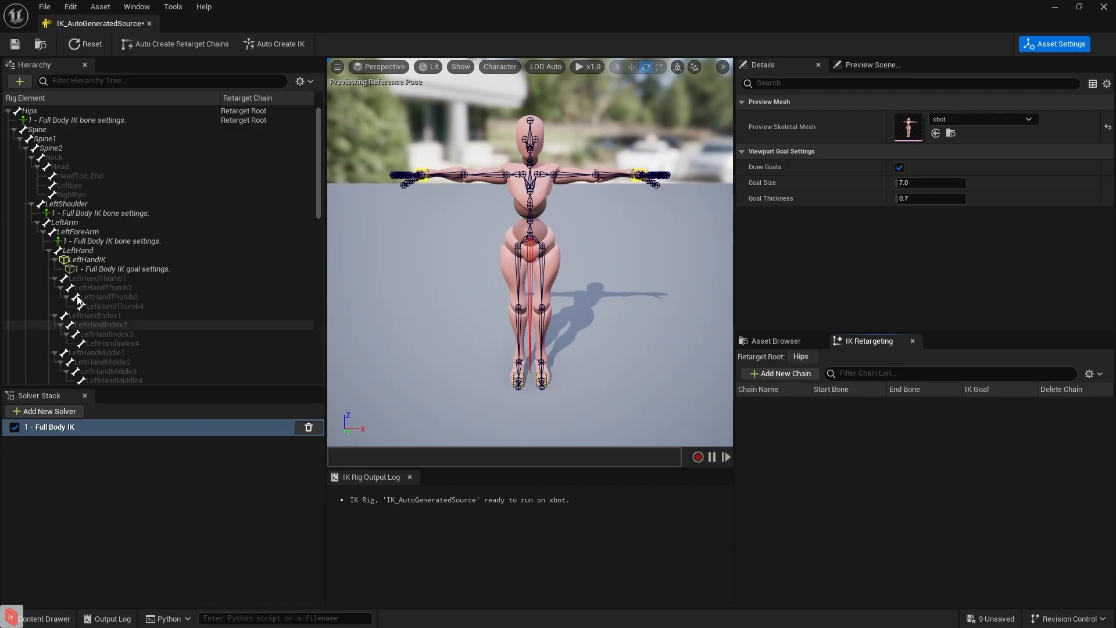
Filter the hierarchy to goals only and delete LeftHandIK, RightHandIK, LeftFootIK and RightFootIK.
click(301, 81)
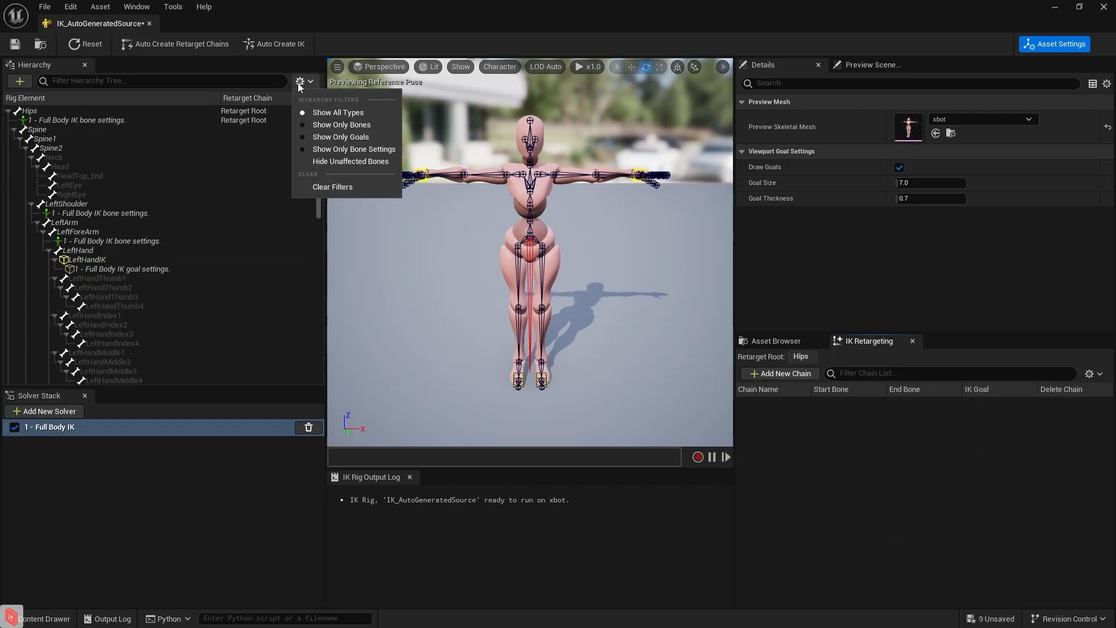
click(342, 138)
click(96, 110)
ctrl+click(65, 130)
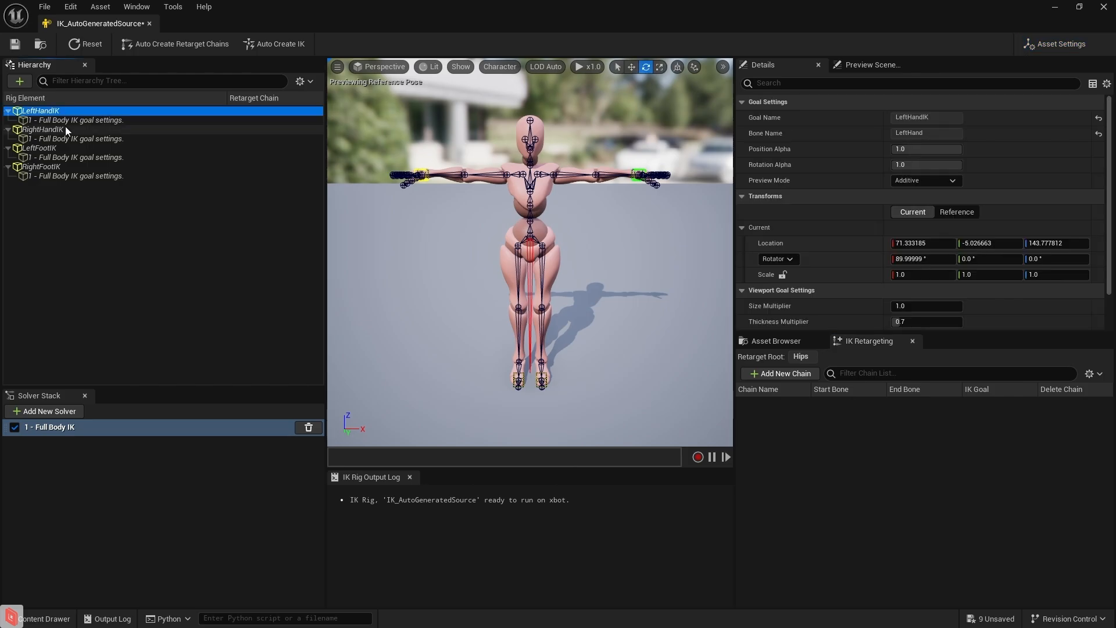
ctrl+click(55, 147)
ctrl+click(51, 165)
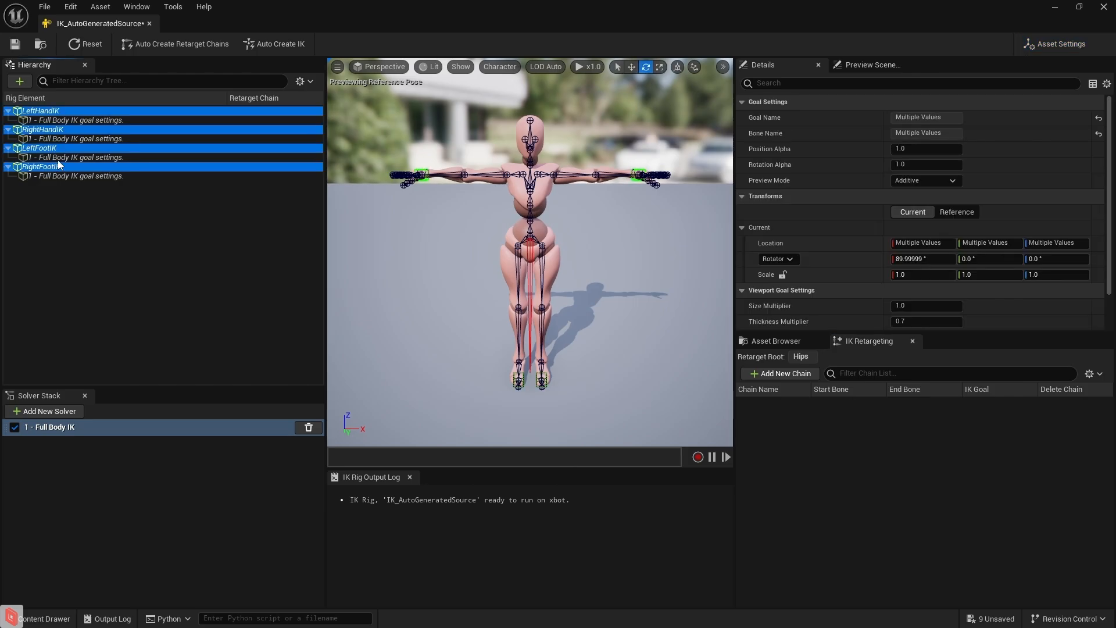
key(Delete)
Filter the hierarchy to bone settings only, delete all of them, and remove the Full Body IK solver.
click(310, 81)
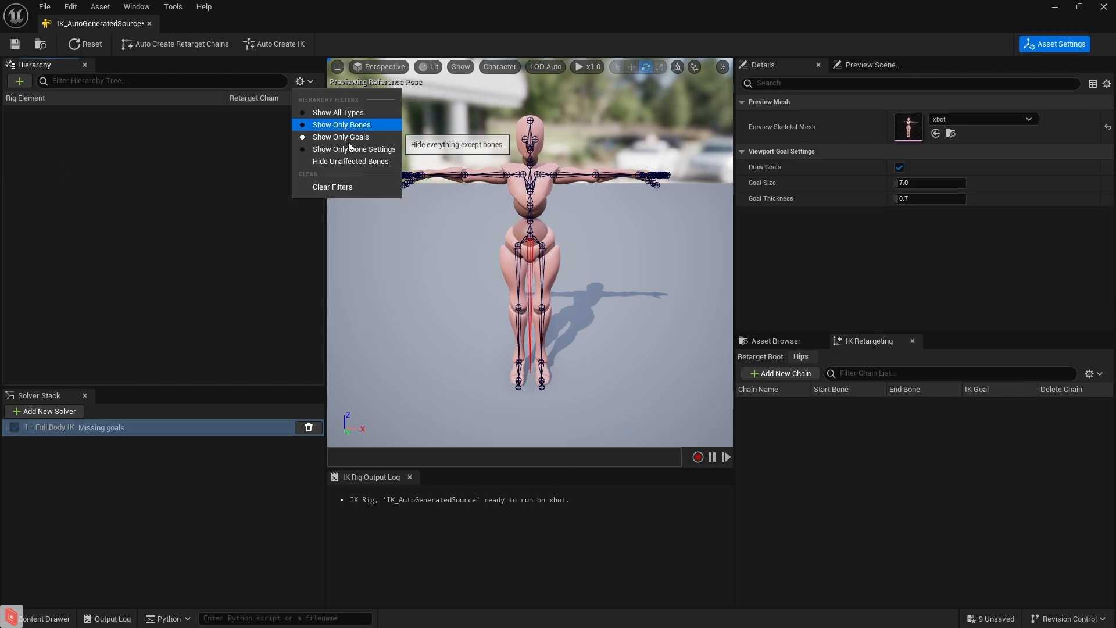
click(315, 152)
click(69, 111)
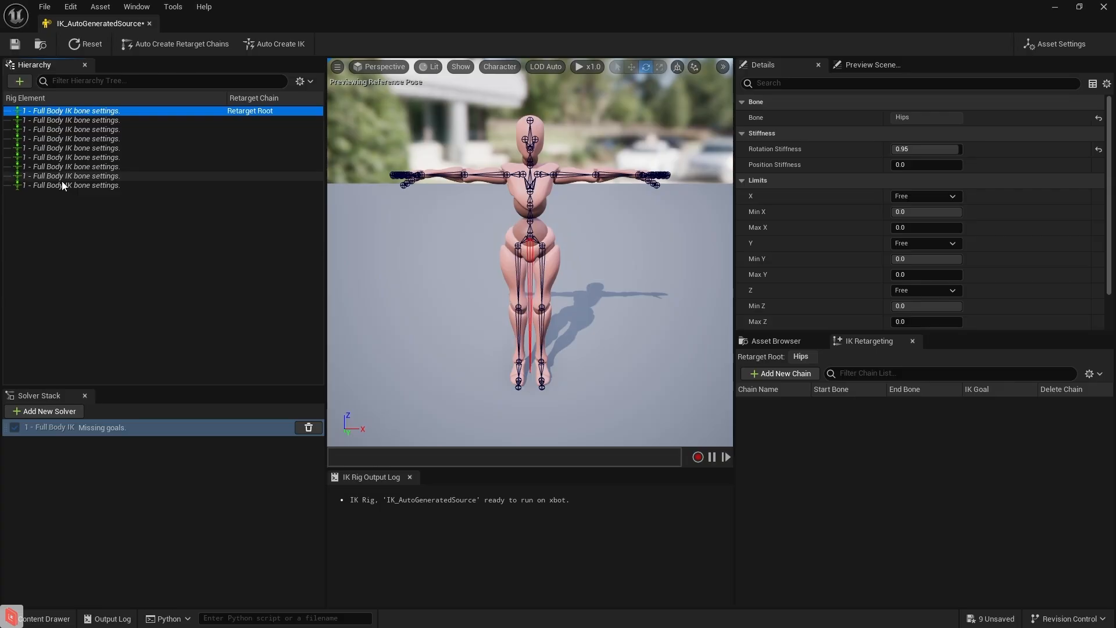
shift+click(62, 176)
shift+click(66, 185)
key(Delete)
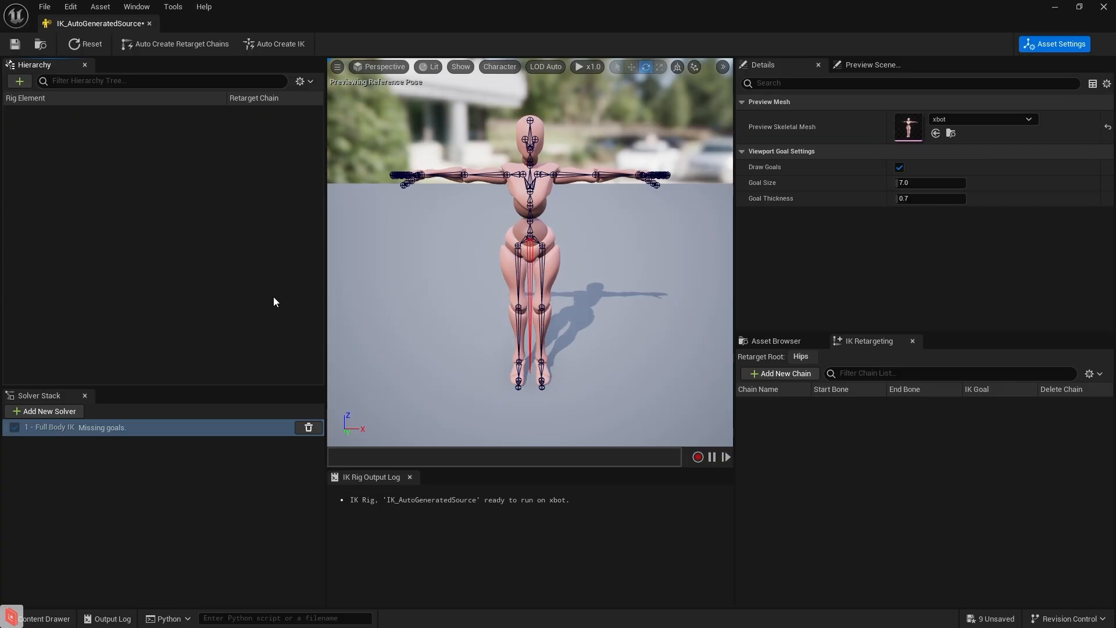
click(308, 430)
Clear the hierarchy filters and clear the retarget root assigned to the Hips bone.
click(310, 81)
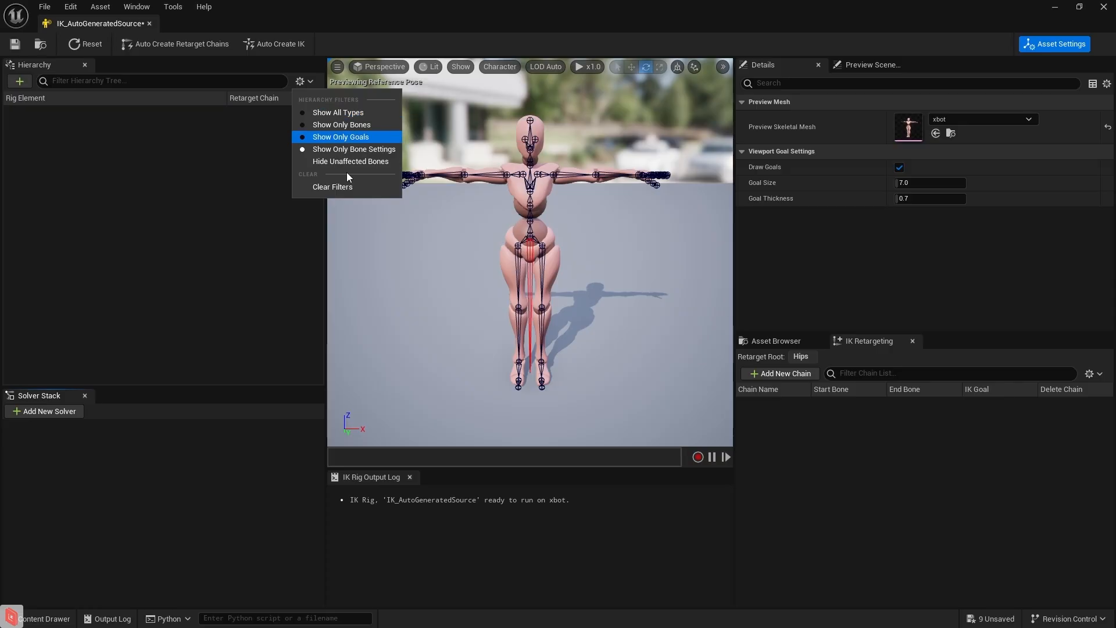
click(333, 186)
right_click(72, 110)
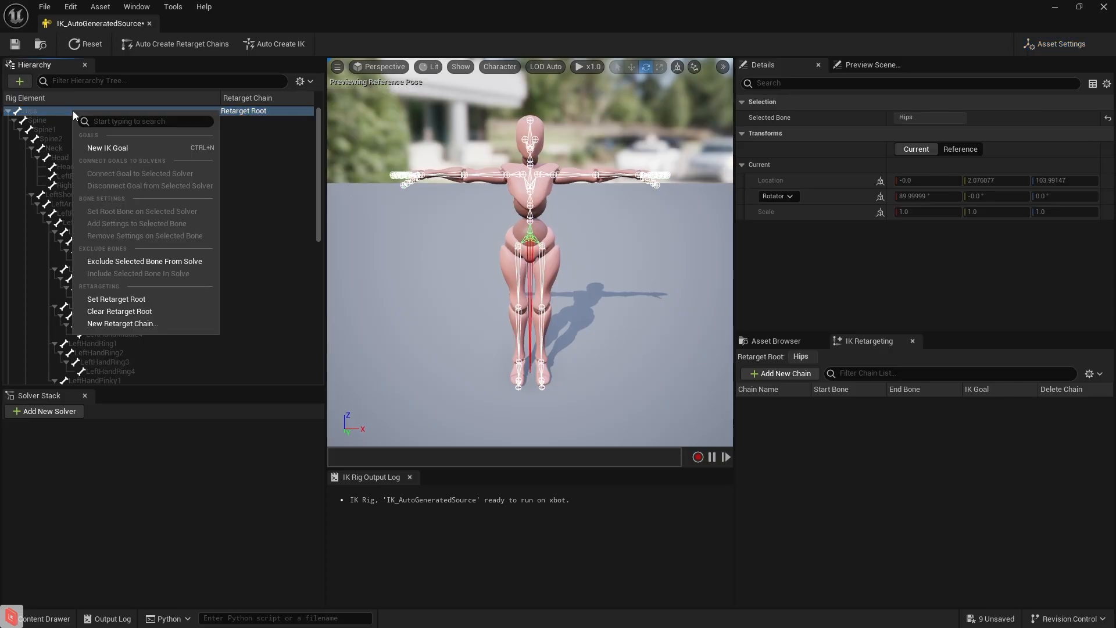
click(135, 312)
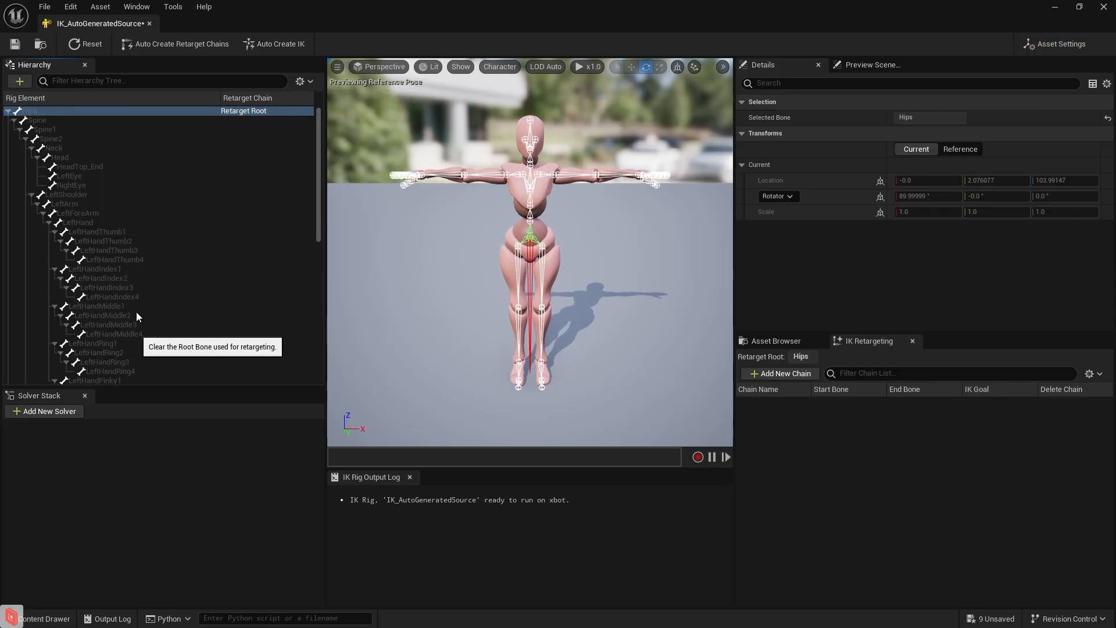
click(205, 447)
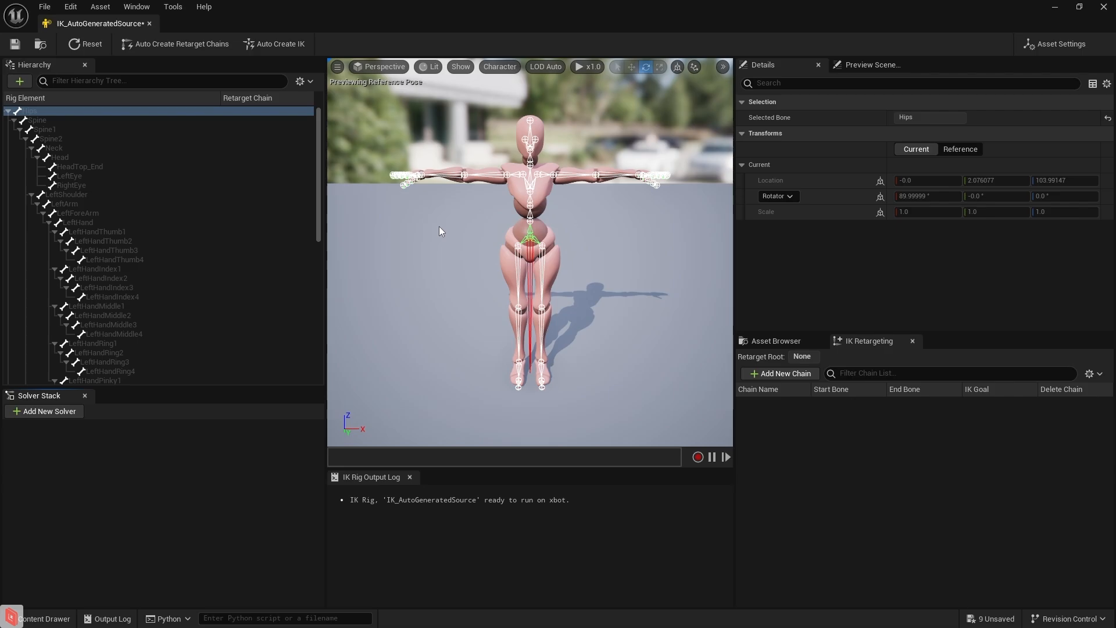
click(570, 238)
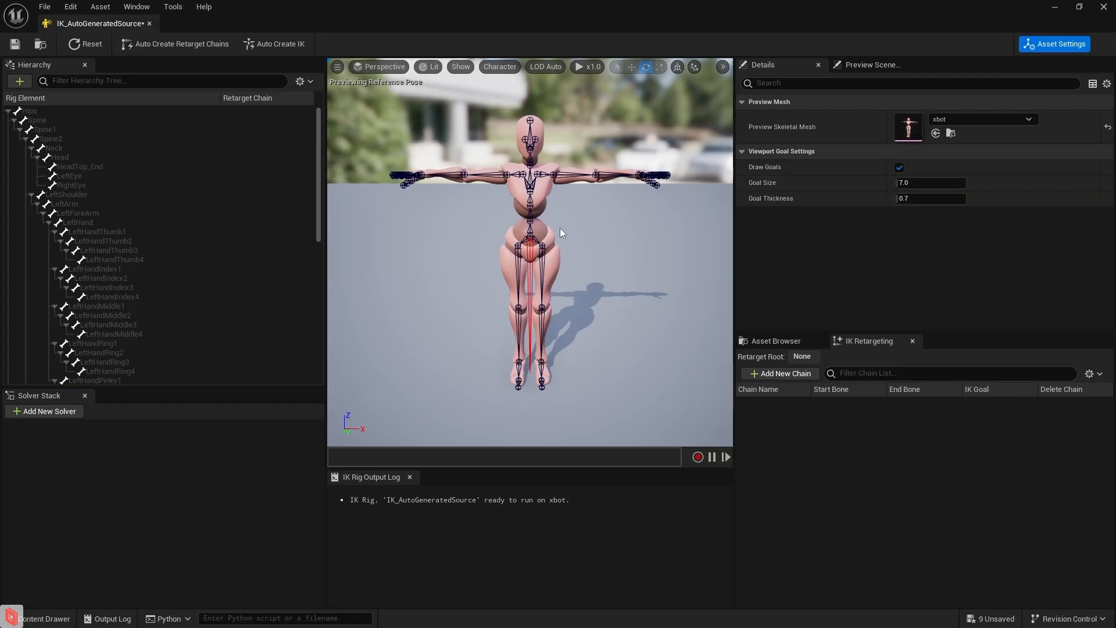
Auto-create the retarget chains and the full-body IK setup for the xbot rig, and save it.
click(169, 45)
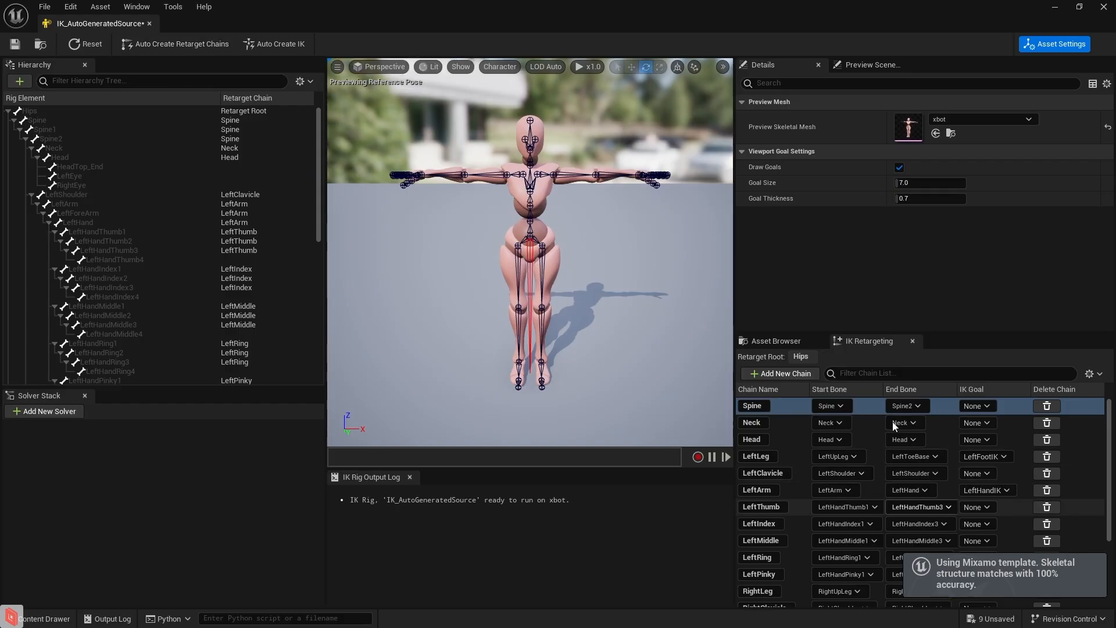
click(272, 44)
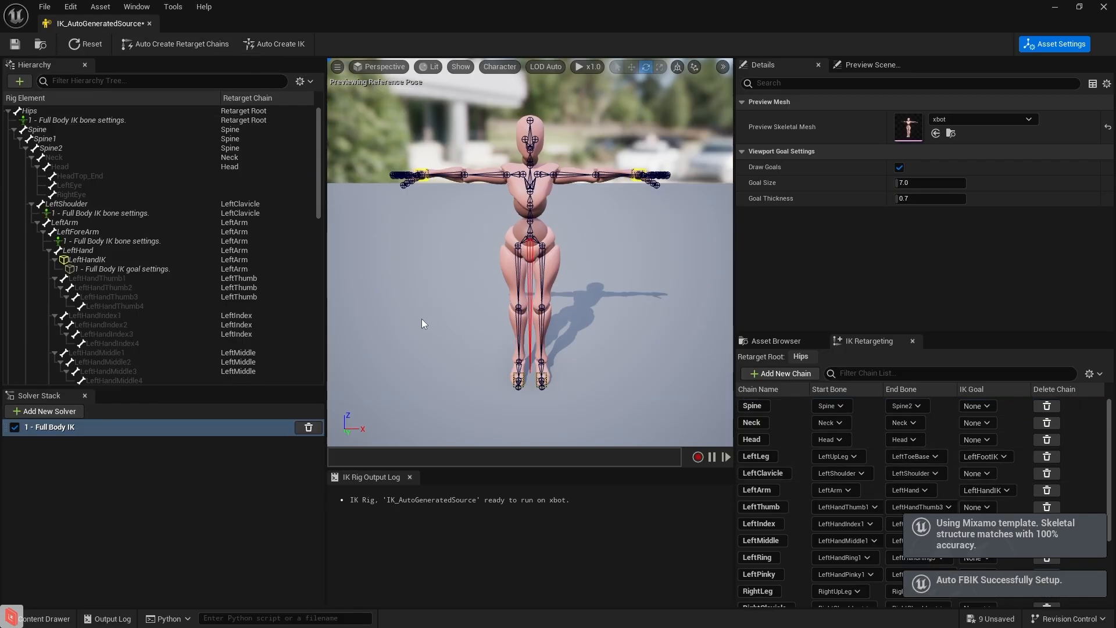
scroll(242, 316, down, 10)
scroll(242, 316, down, 4)
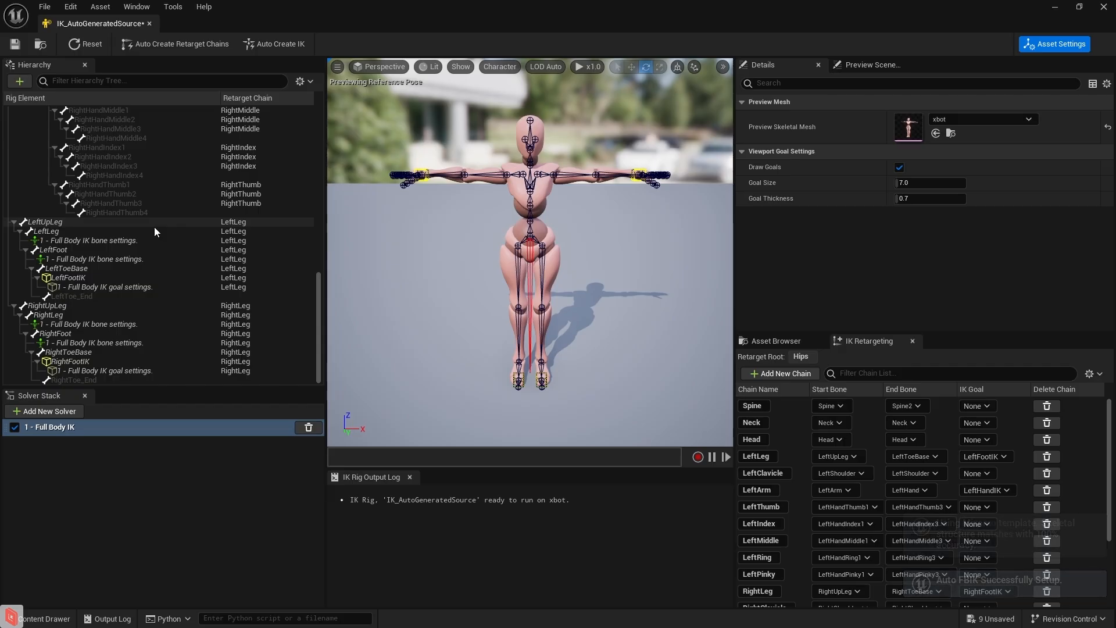
click(16, 44)
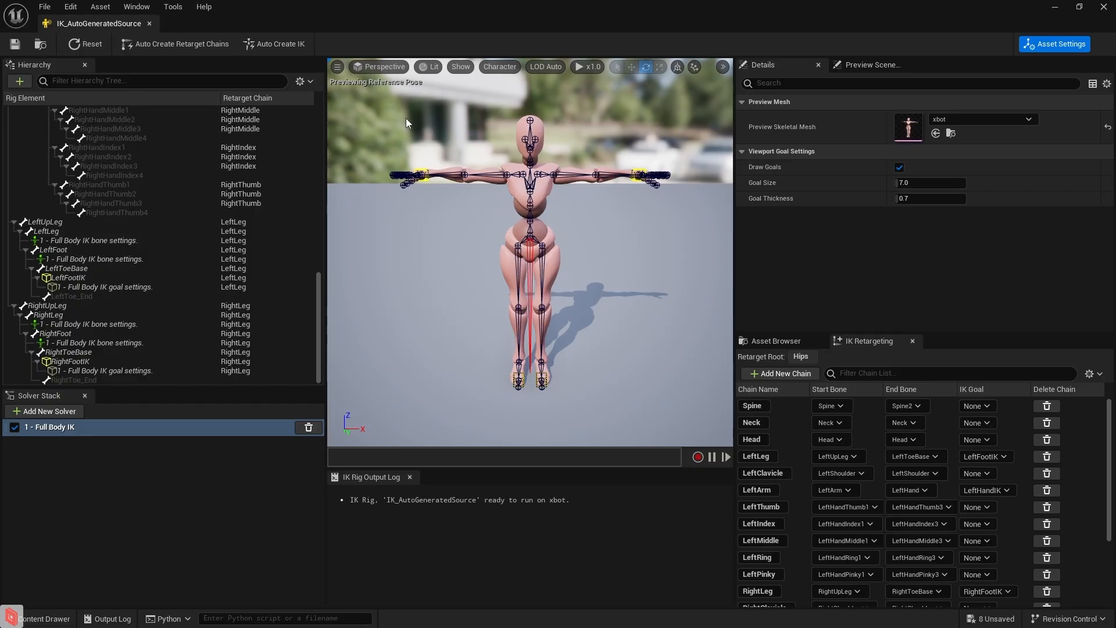
Close the source rig, open RTG_AutoGenerated, and review its auto-map options and chain mapping list.
click(1103, 7)
double_click(562, 240)
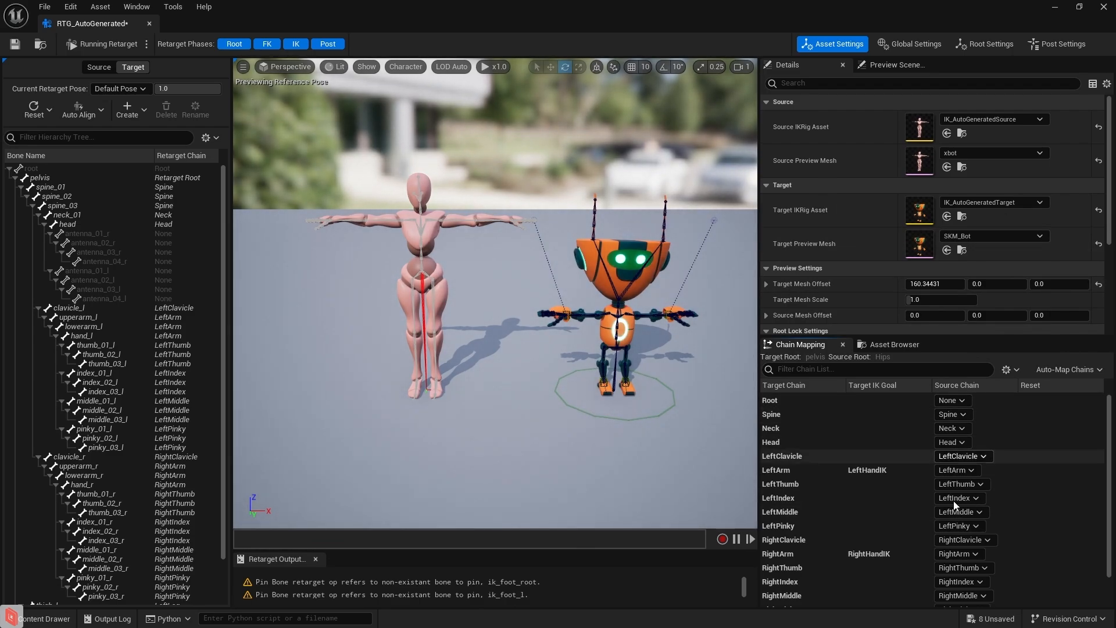
click(1060, 370)
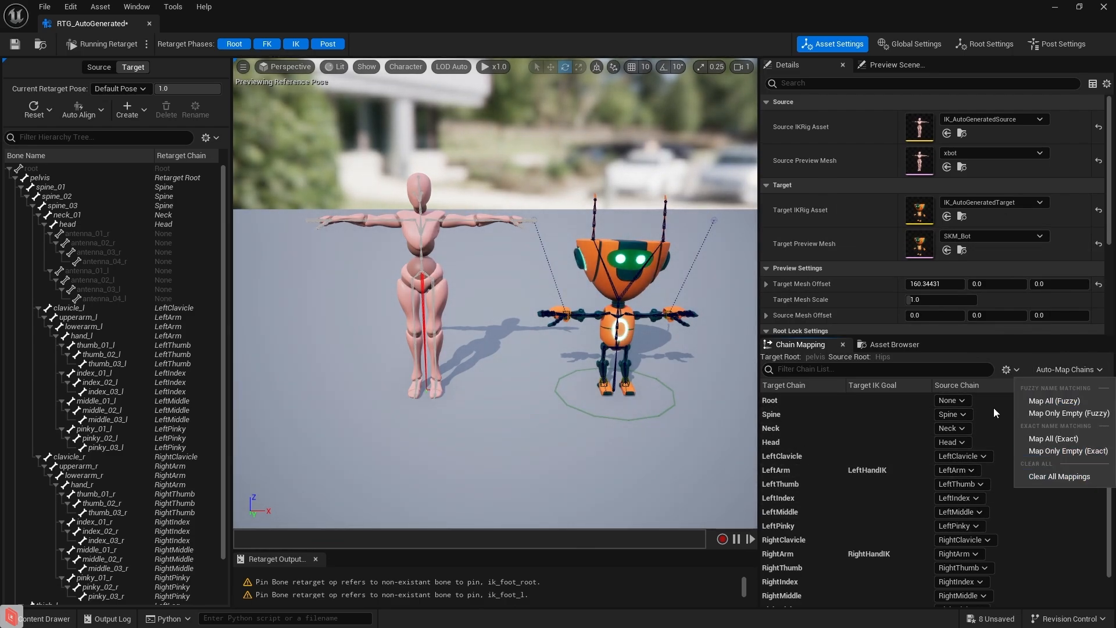
click(892, 410)
scroll(888, 408, down, 2)
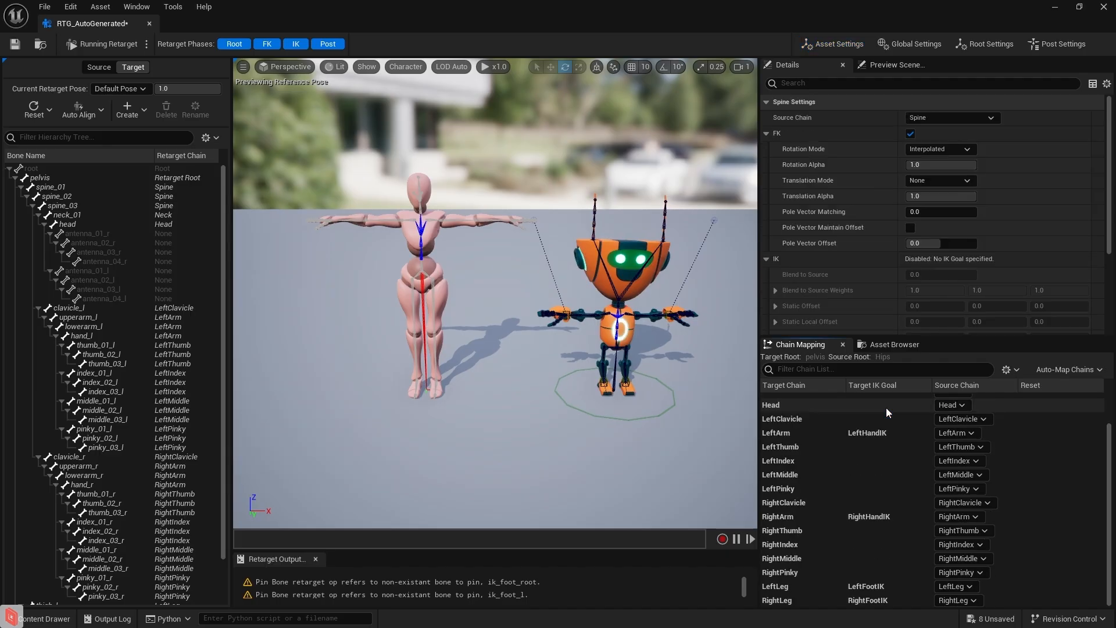
scroll(862, 582, up, 2)
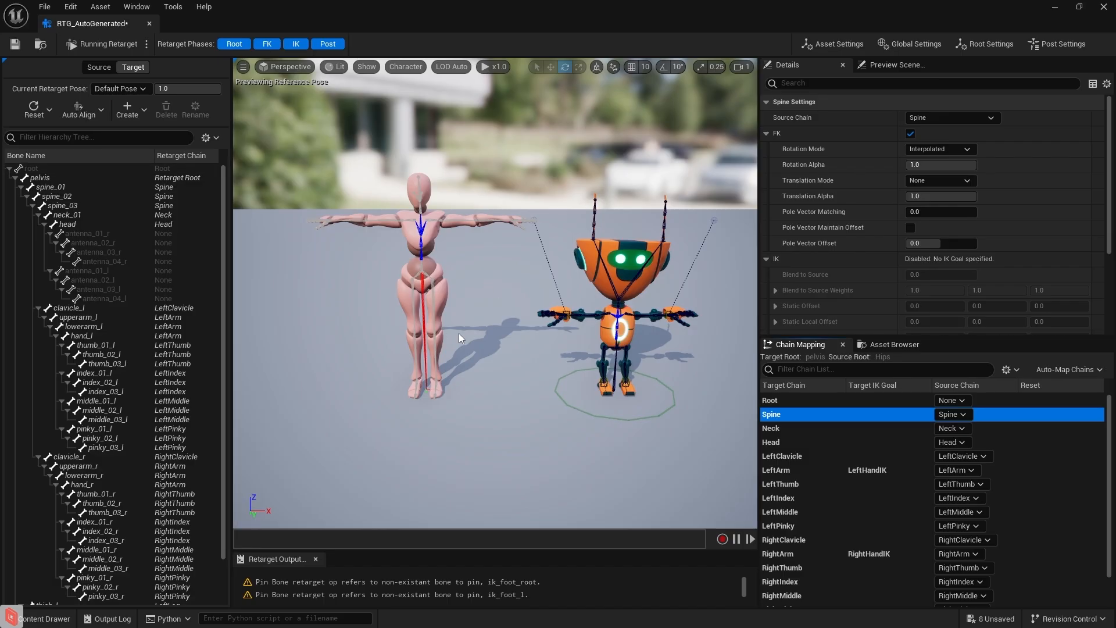
Check the Auto Align options with both characters in view and switch the retargeter to Edit Retarget Pose mode.
right_drag(497, 351, 503, 354)
scroll(512, 354, up, 2)
middle_drag(521, 354, 499, 338)
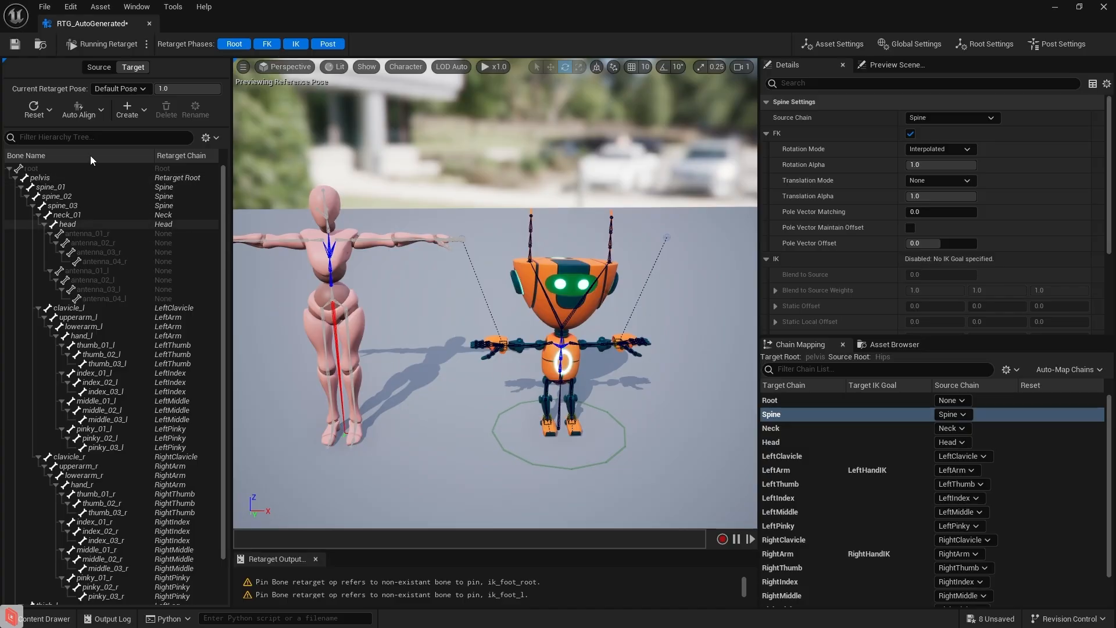
click(78, 113)
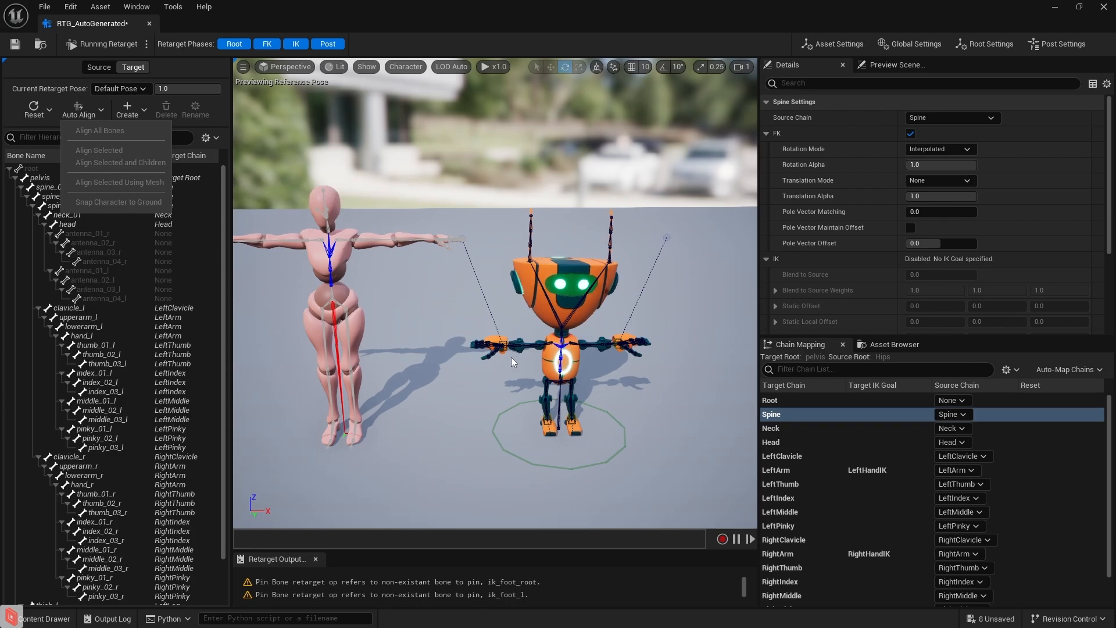
click(147, 44)
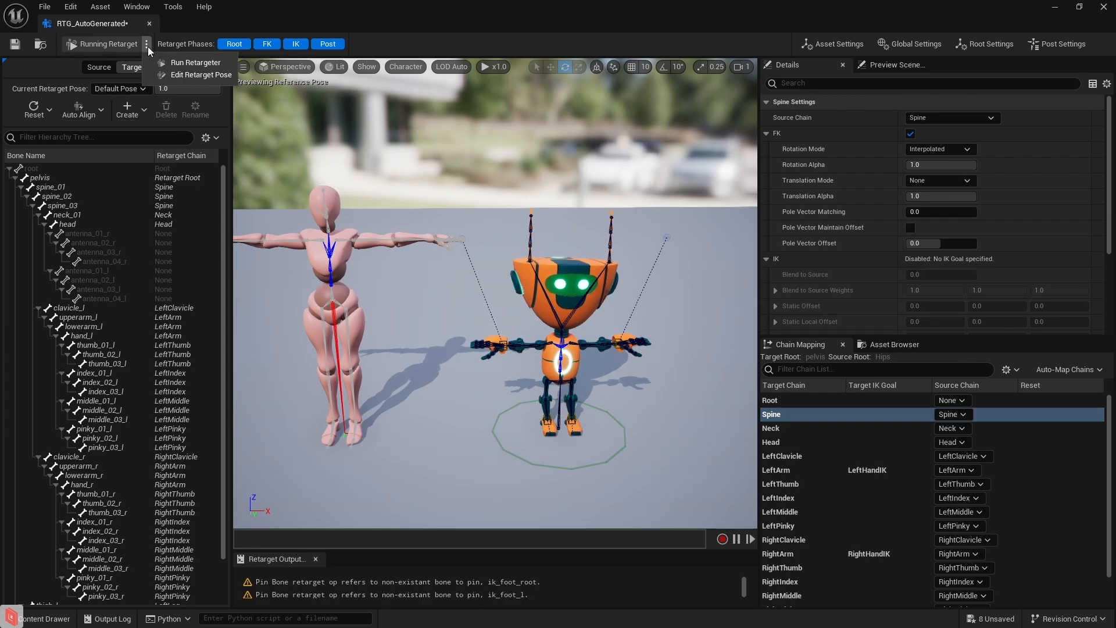
click(172, 76)
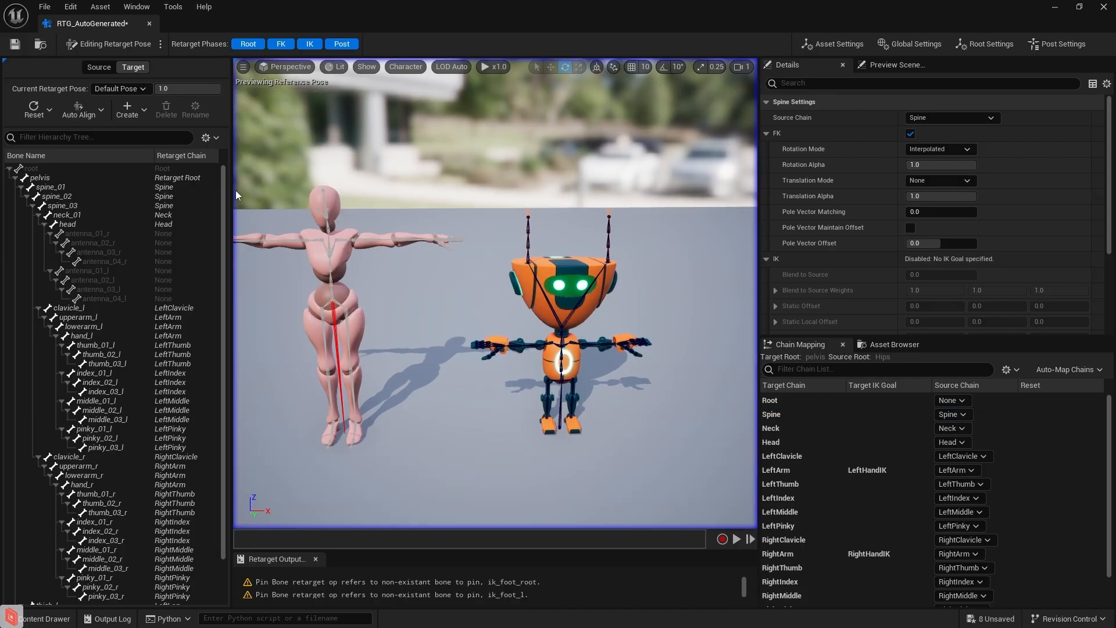
Reset the bot's default retarget pose and compare its arms with the source character's pose.
click(37, 111)
click(71, 157)
alt+drag(619, 453, 592, 433)
mouse_move(592, 432)
alt+right_down()
mouse_move(610, 433)
mouse_move(598, 432)
alt+right_up()
alt+drag(599, 431, 582, 426)
scroll(543, 361, up, 2)
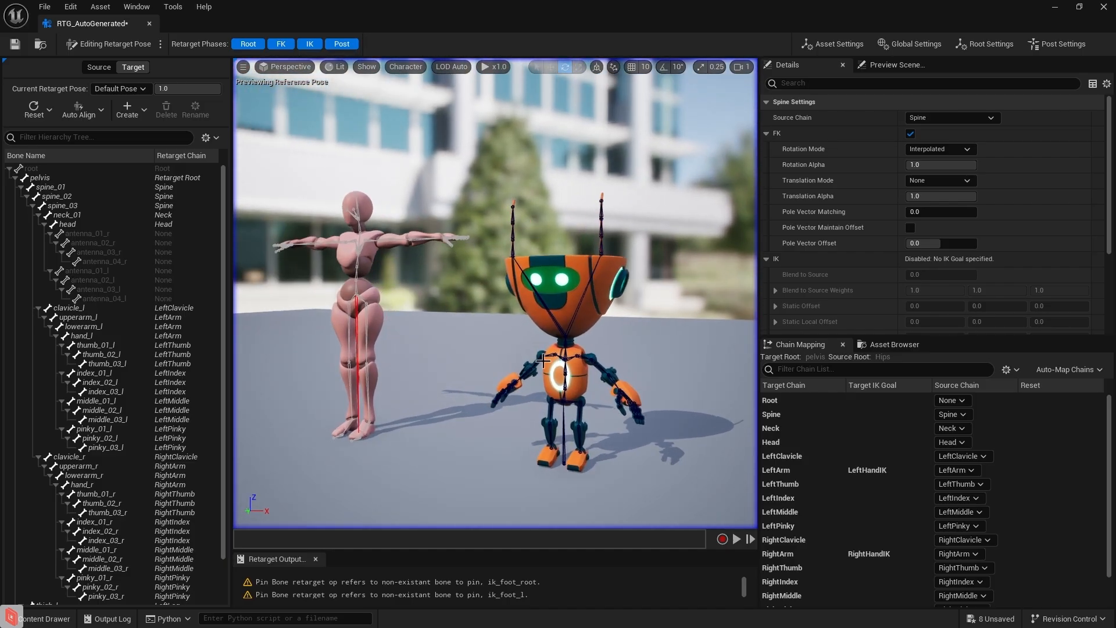
drag(468, 346, 462, 280)
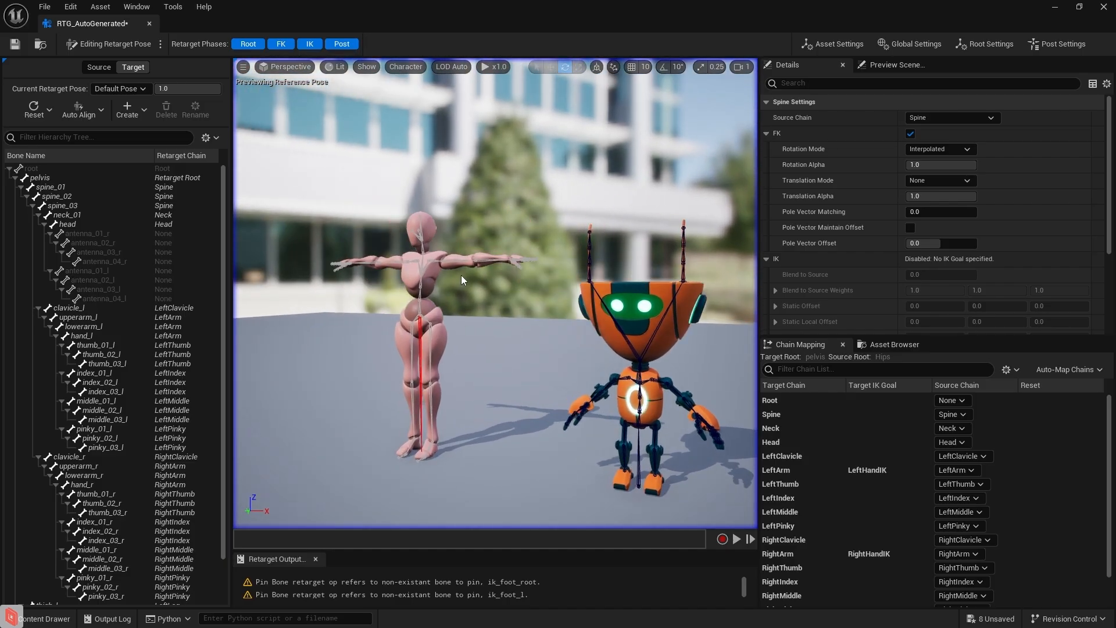
Auto-align all bones of the bot's retarget pose to the source skeleton and check the result around both characters.
click(92, 104)
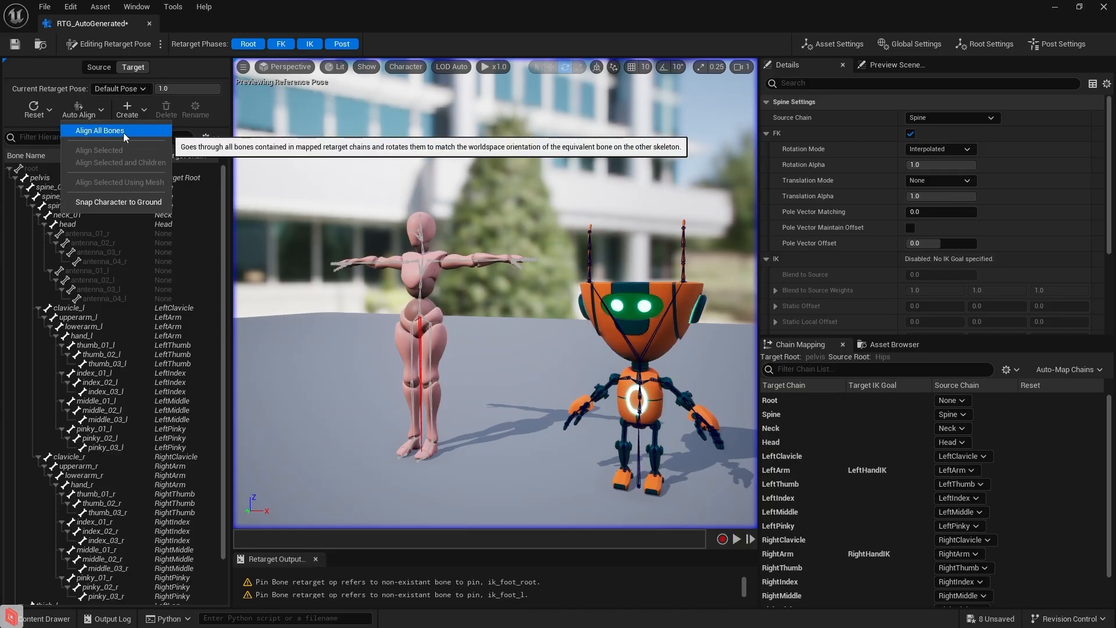
click(123, 131)
middle_drag(630, 417, 555, 364)
alt+right_drag(630, 417, 692, 417)
alt+drag(630, 417, 573, 417)
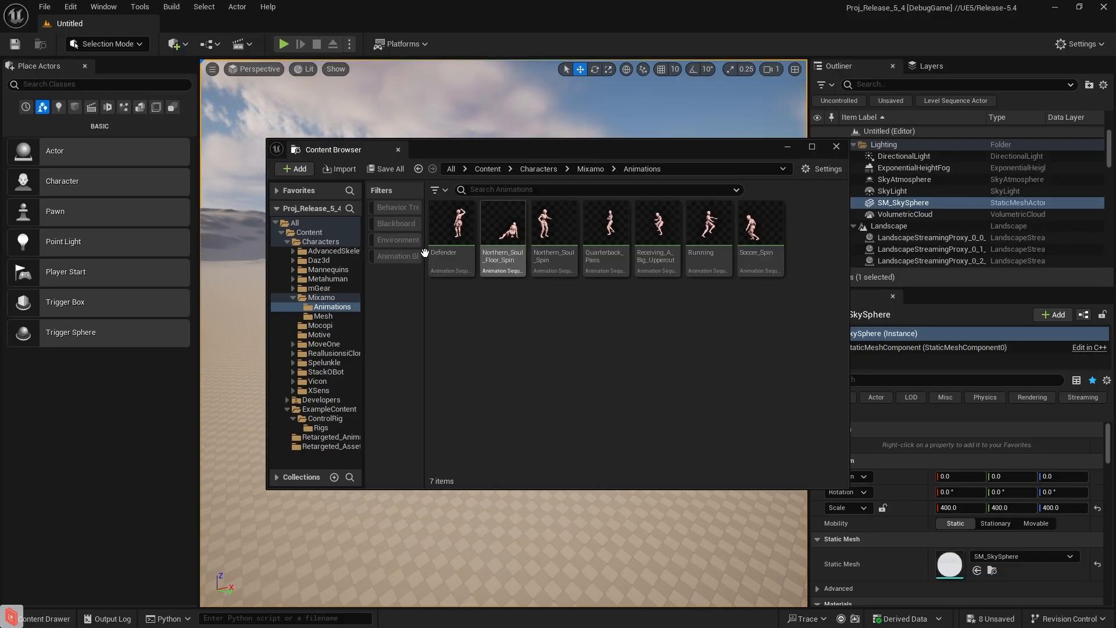
Start retargeting the Defender animation and choose ViconMaleFingers_v2 as the target skeletal mesh.
click(451, 229)
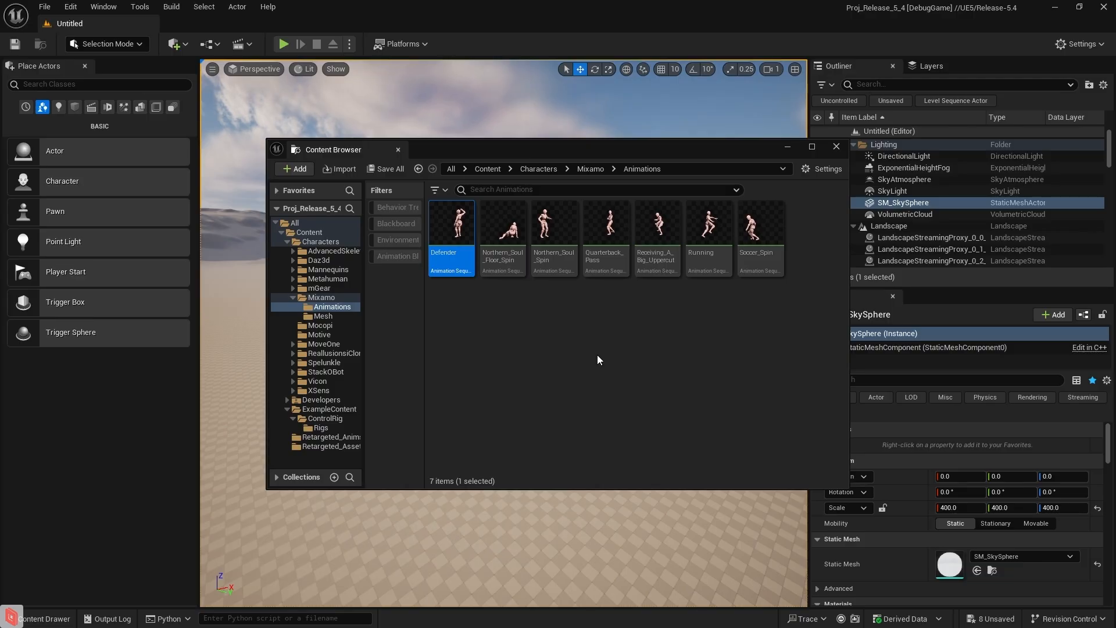
right_click(465, 264)
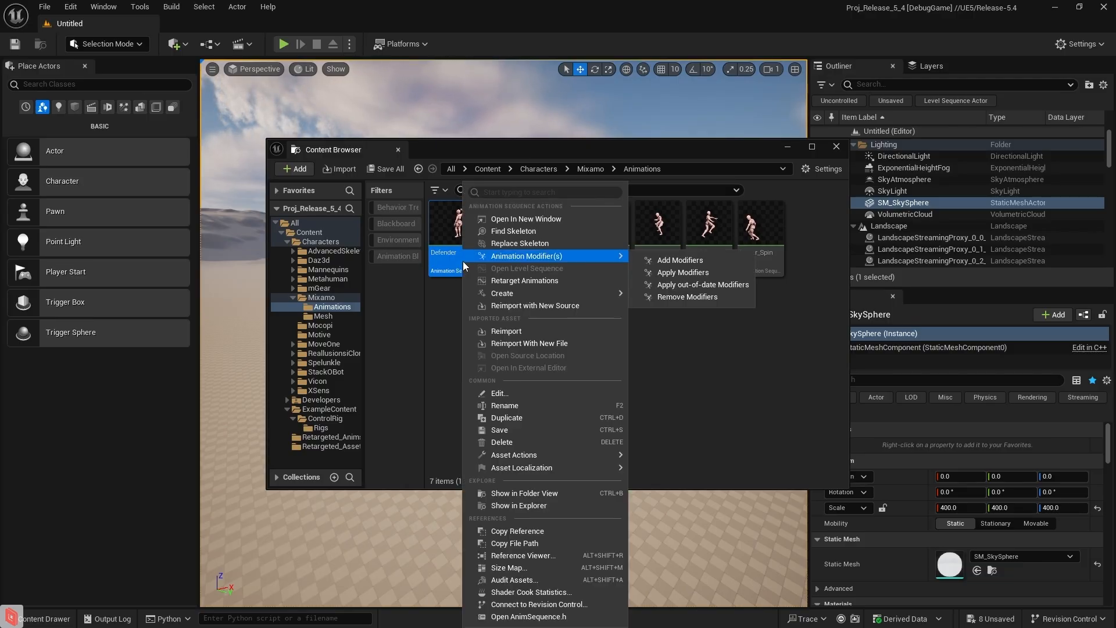
click(530, 281)
click(843, 190)
text(vicon)
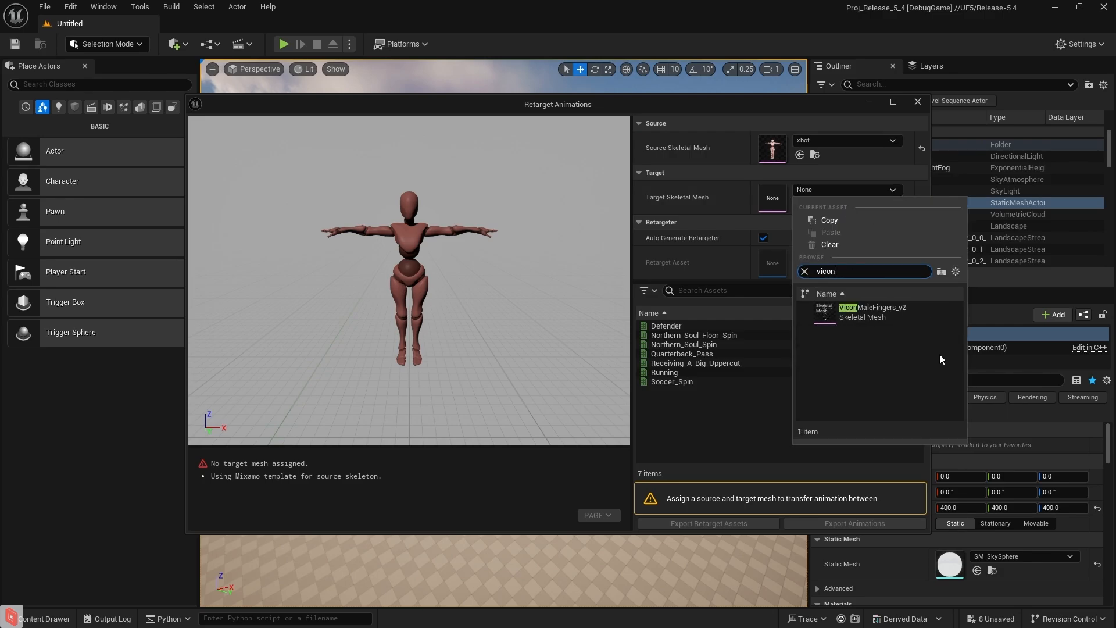
click(912, 314)
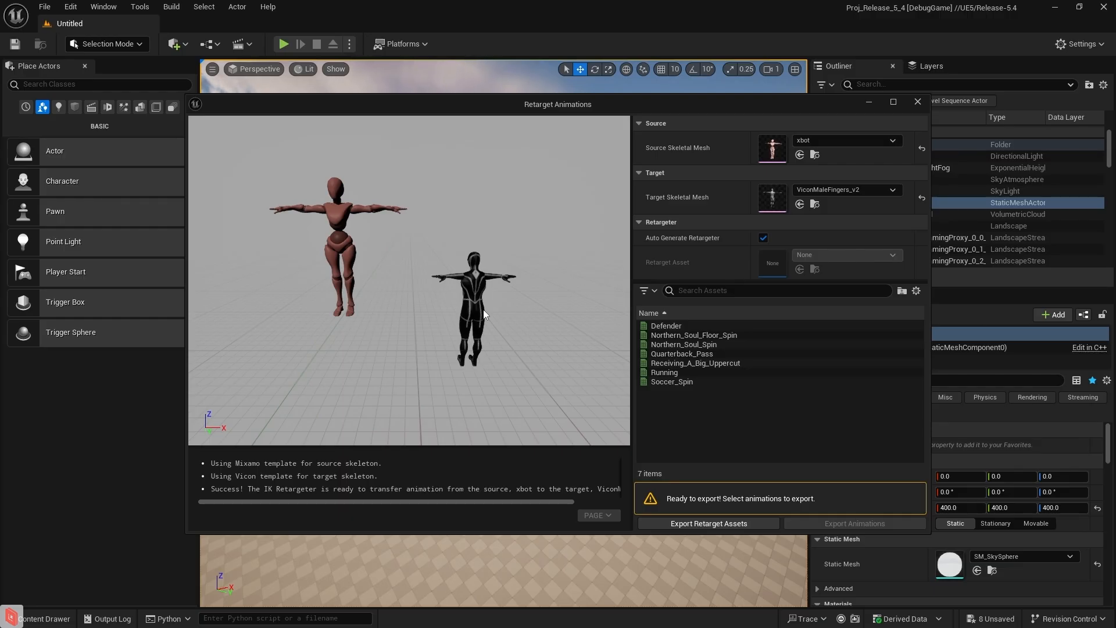
Export the retarget assets for xbot and ViconMaleFingers_v2 to the Retargeted_Assets folder.
click(742, 522)
click(581, 343)
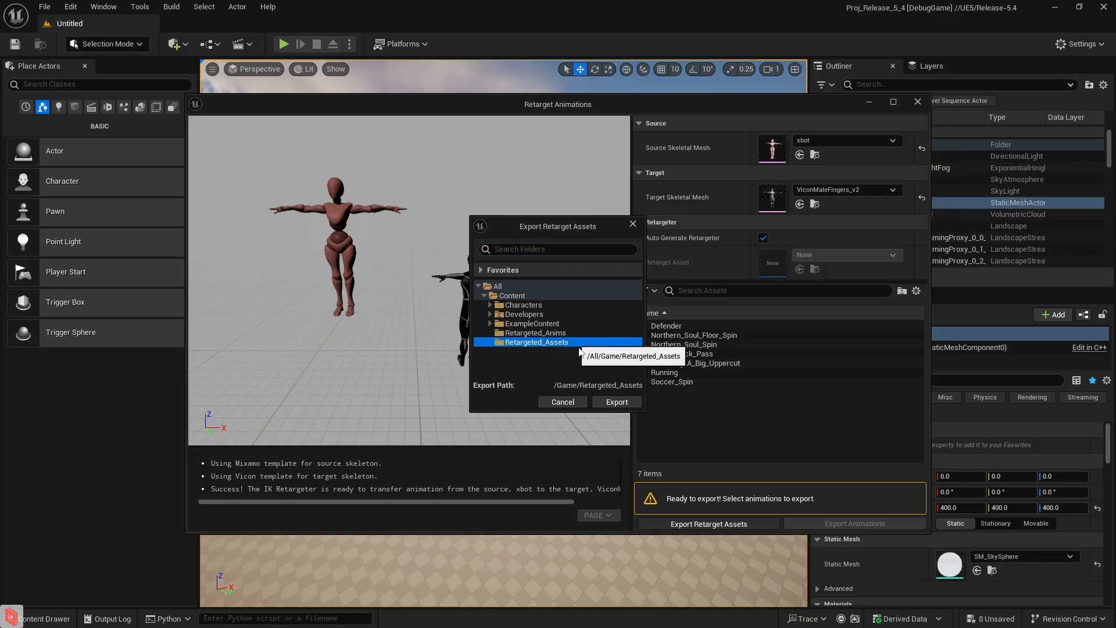
click(603, 402)
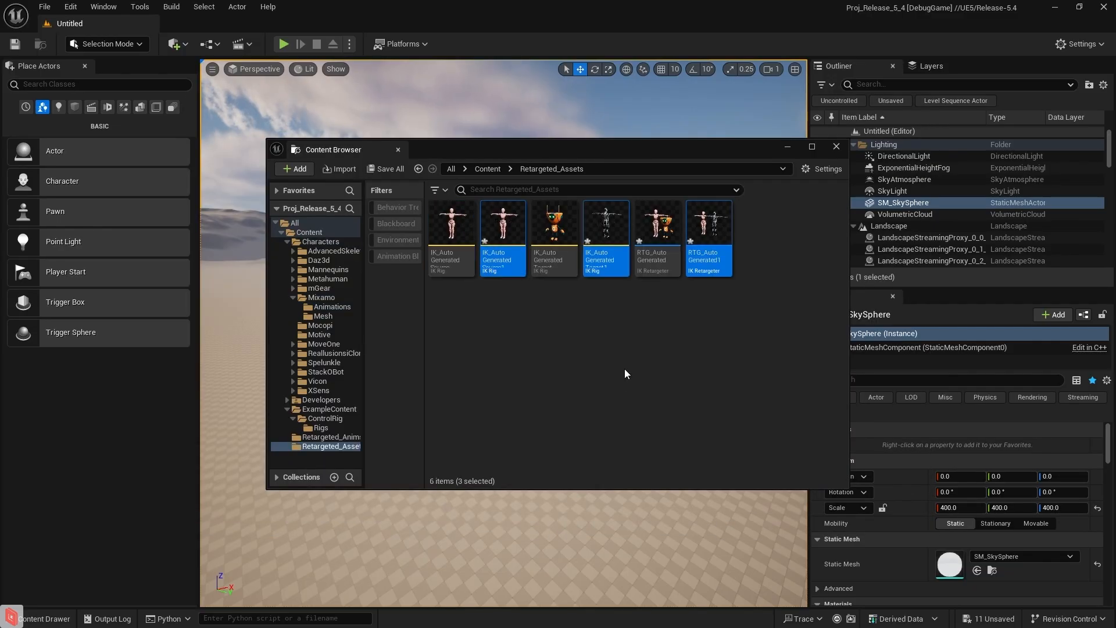
click(509, 324)
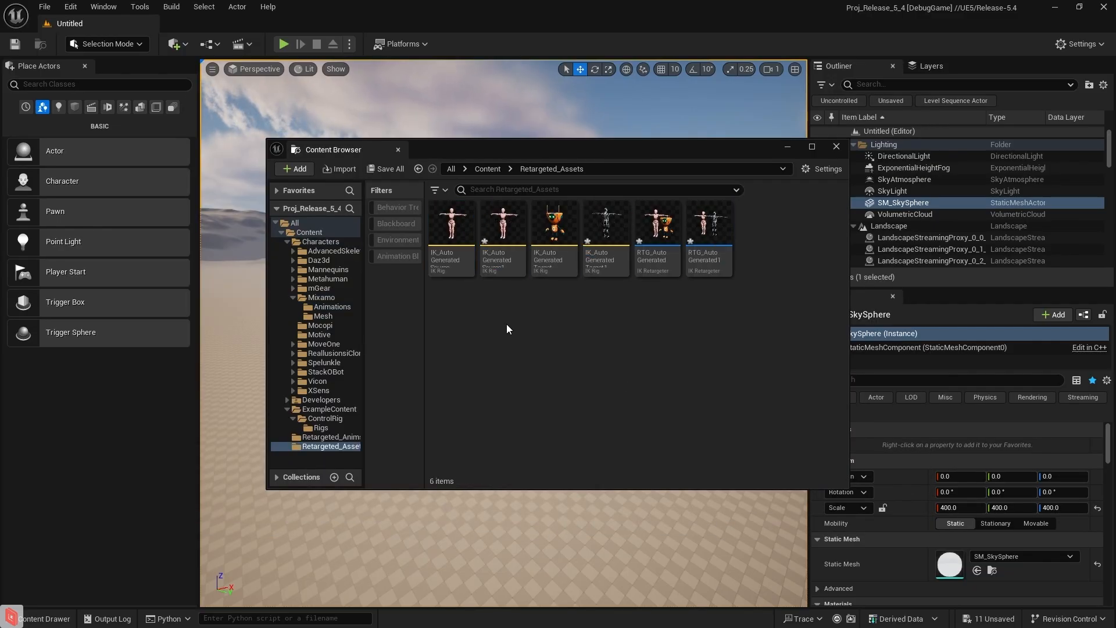
Open RTG_AutoGenerated1 with the vertical root offset applied, and set the target mesh's X offset to about 174 to separate the characters.
double_click(704, 233)
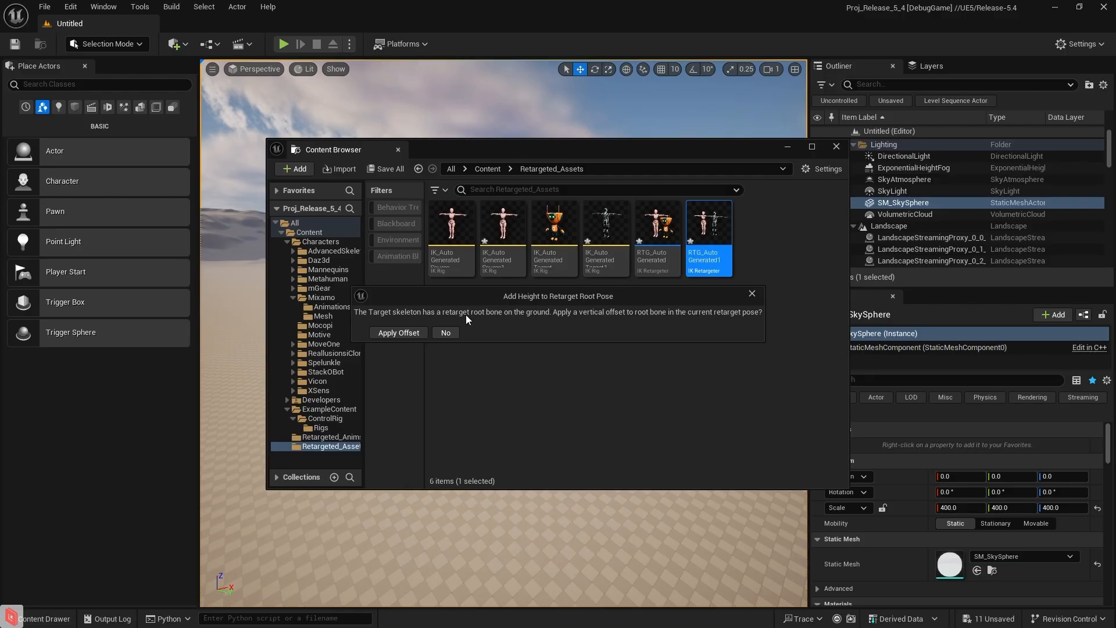
click(400, 333)
alt+drag(596, 327, 567, 317)
drag(917, 283, 983, 283)
middle_drag(473, 338, 698, 320)
mouse_move(577, 362)
alt+mouse_down()
mouse_move(372, 337)
mouse_move(569, 343)
alt+mouse_up()
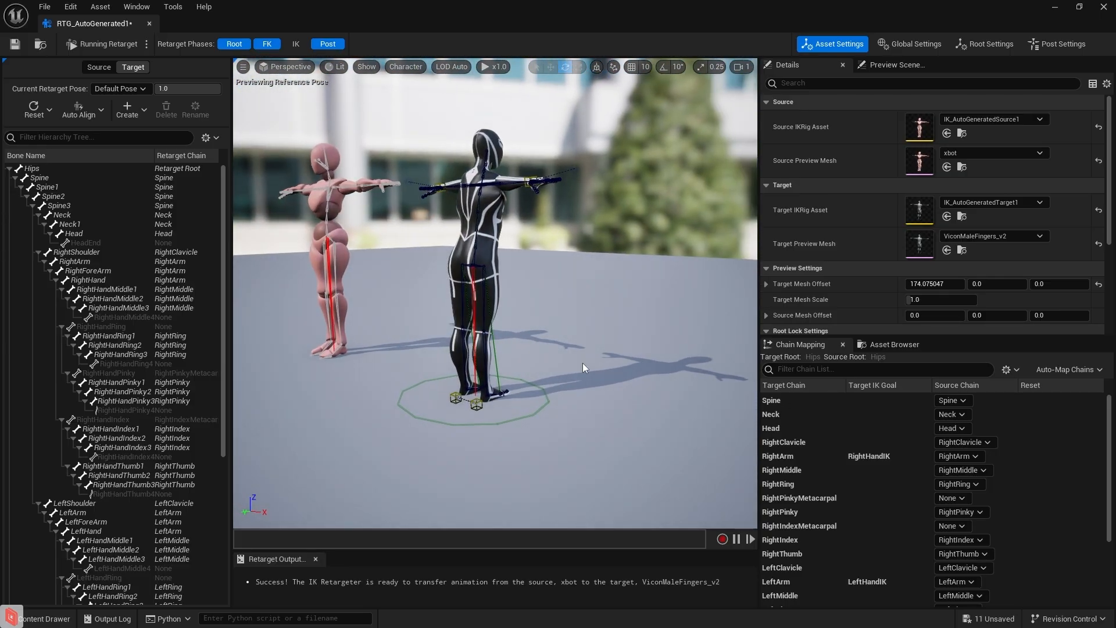
alt+drag(535, 246, 564, 247)
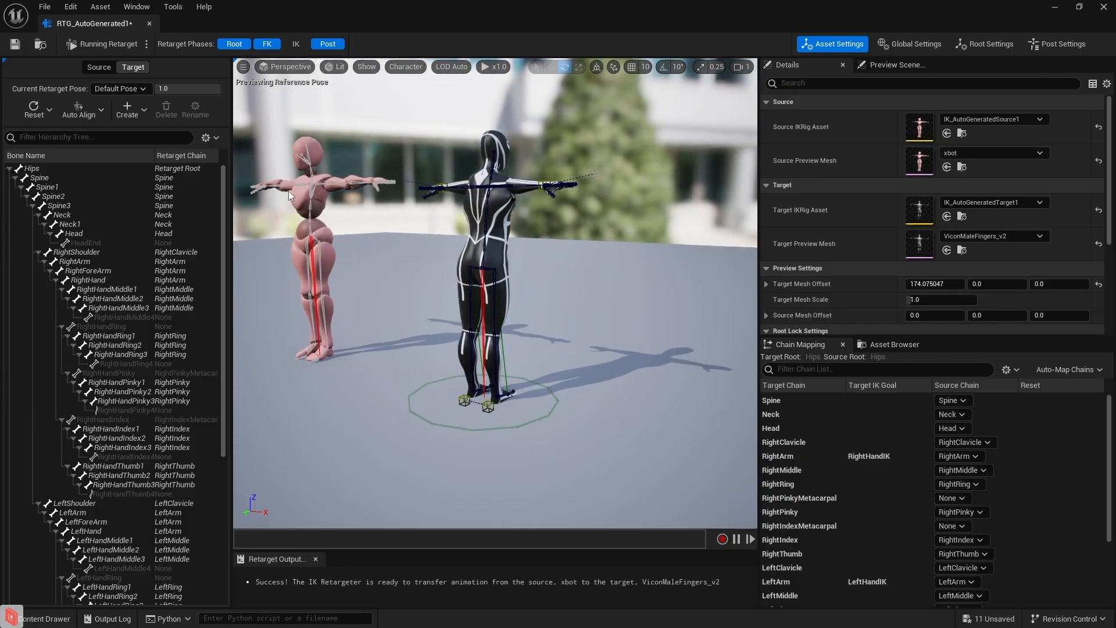
Switch the retargeter to Edit Retarget Pose mode and reset all bones of the Vicon character's default pose.
click(147, 45)
click(178, 74)
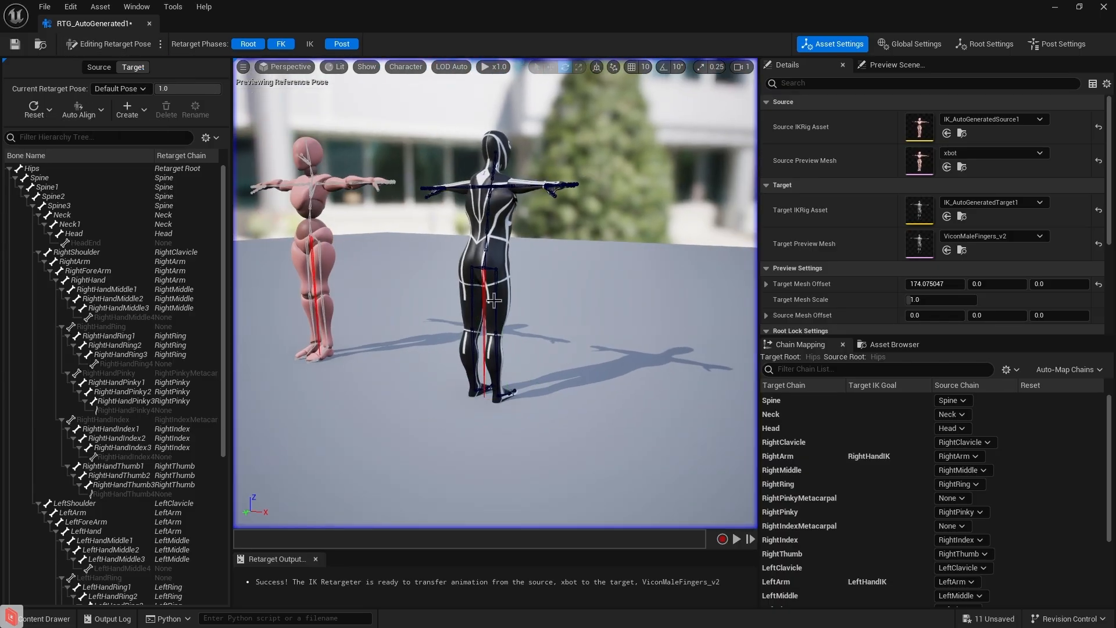
click(51, 106)
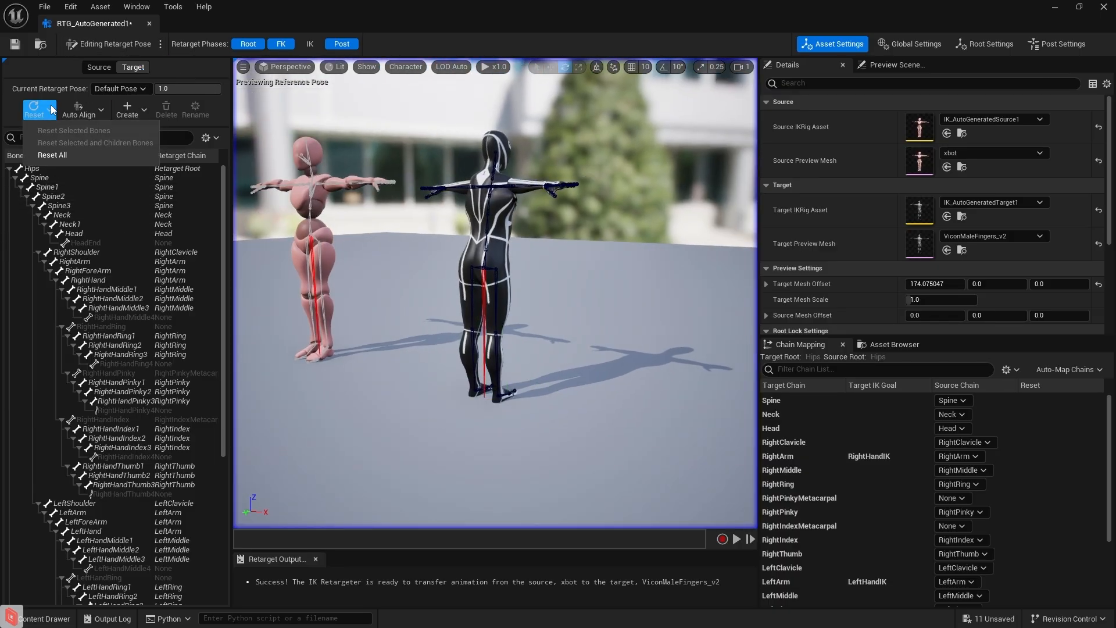
click(68, 152)
middle_drag(578, 407, 591, 459)
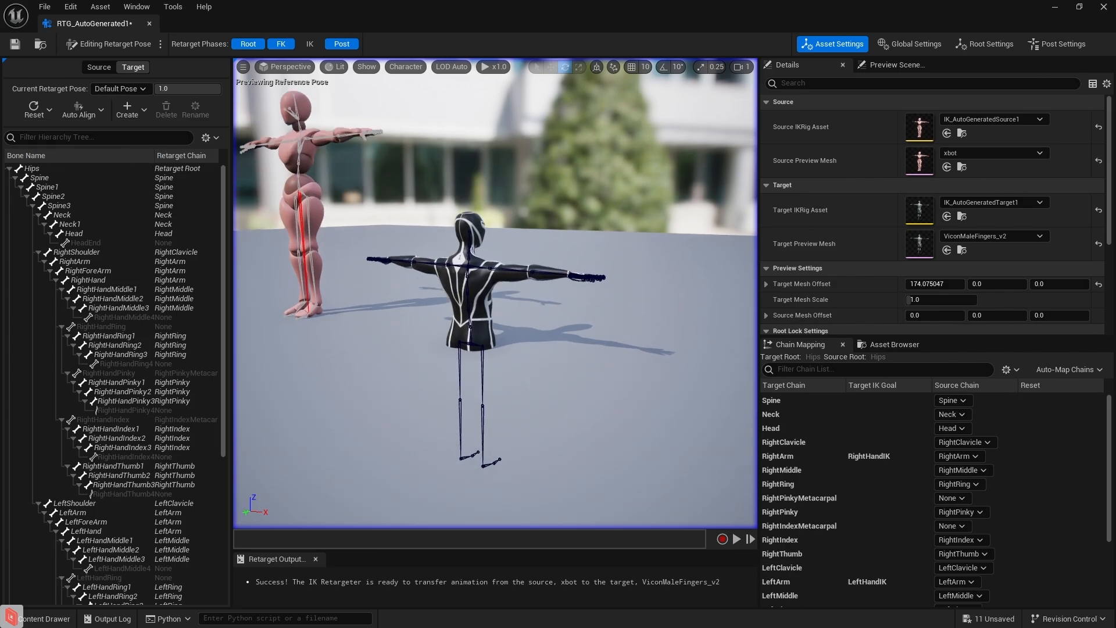
alt+drag(590, 460, 575, 391)
middle_drag(574, 384, 523, 346)
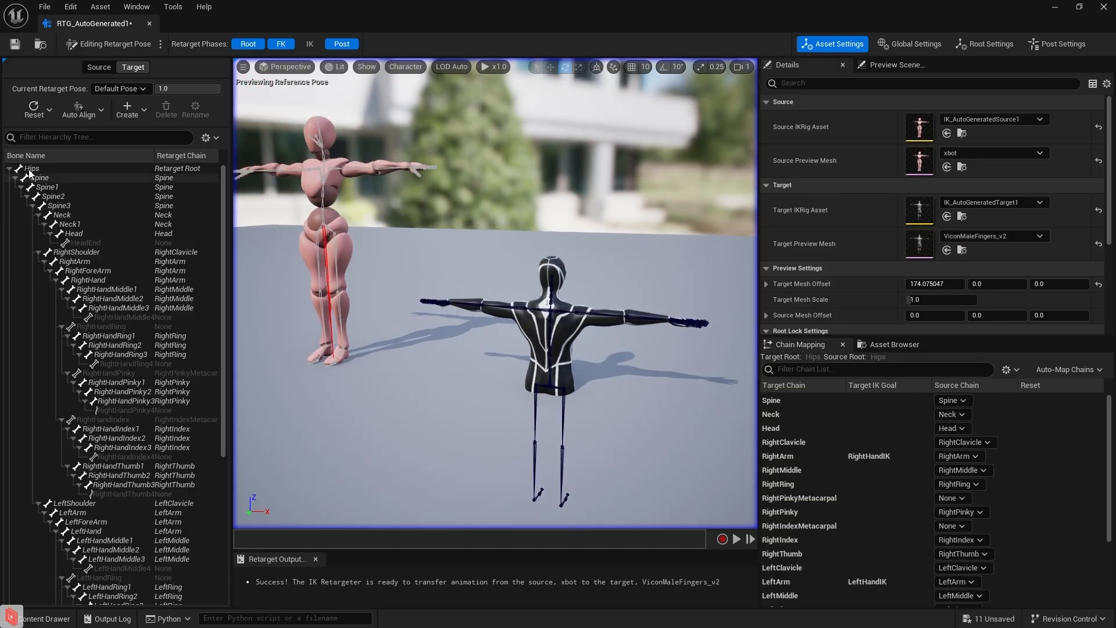
Set the Hips bone's relative offset to 90 in Z location and 180° in Z rotation.
click(30, 169)
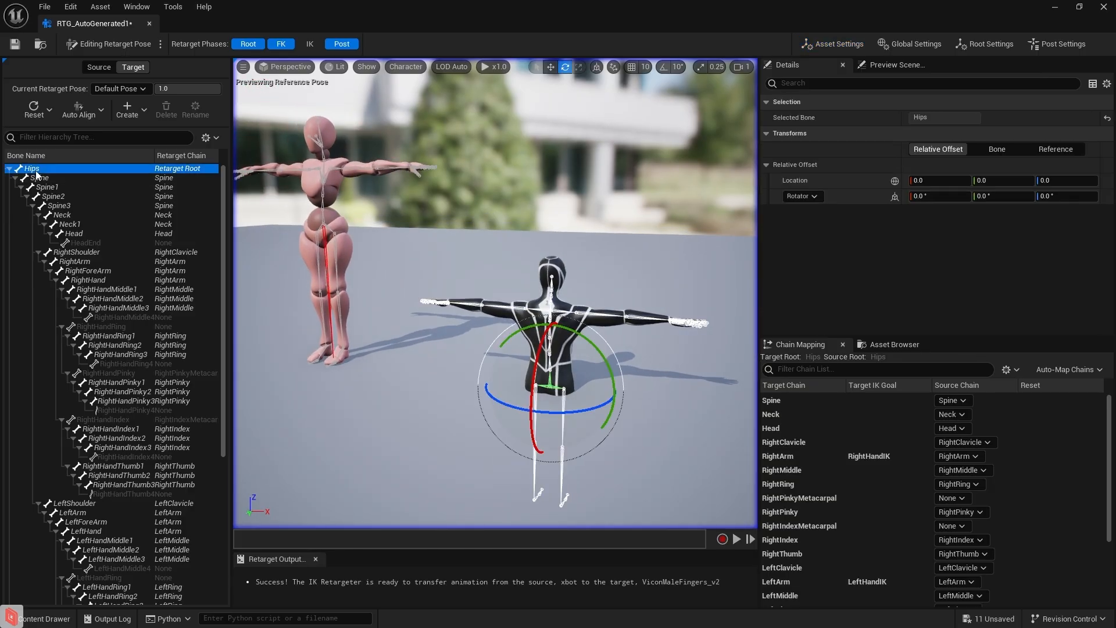
click(1059, 181)
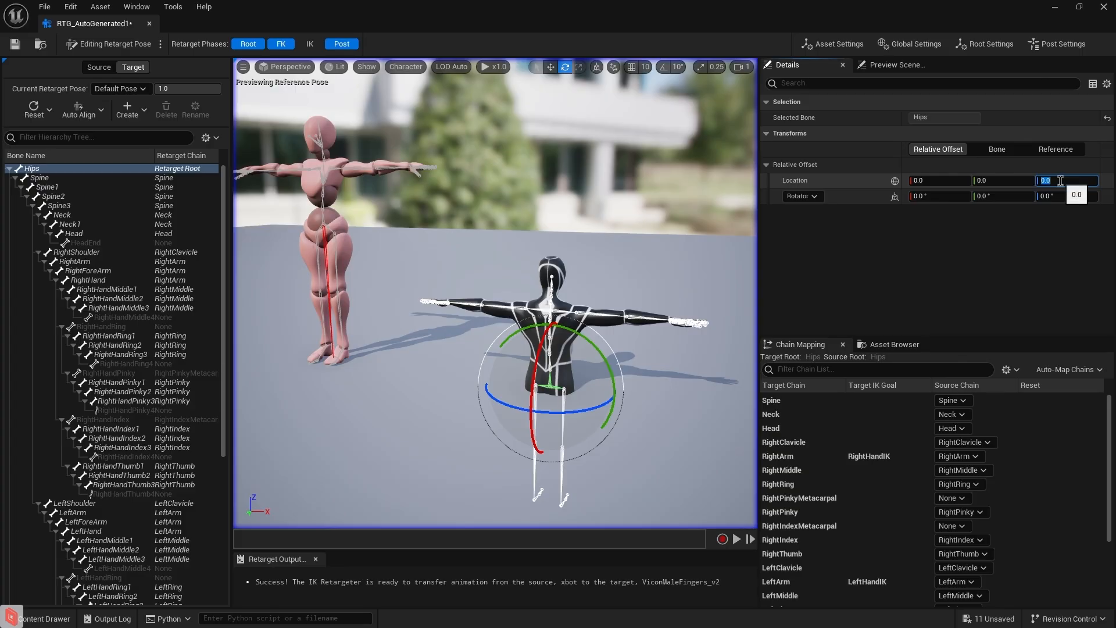
text(90)
key(Return)
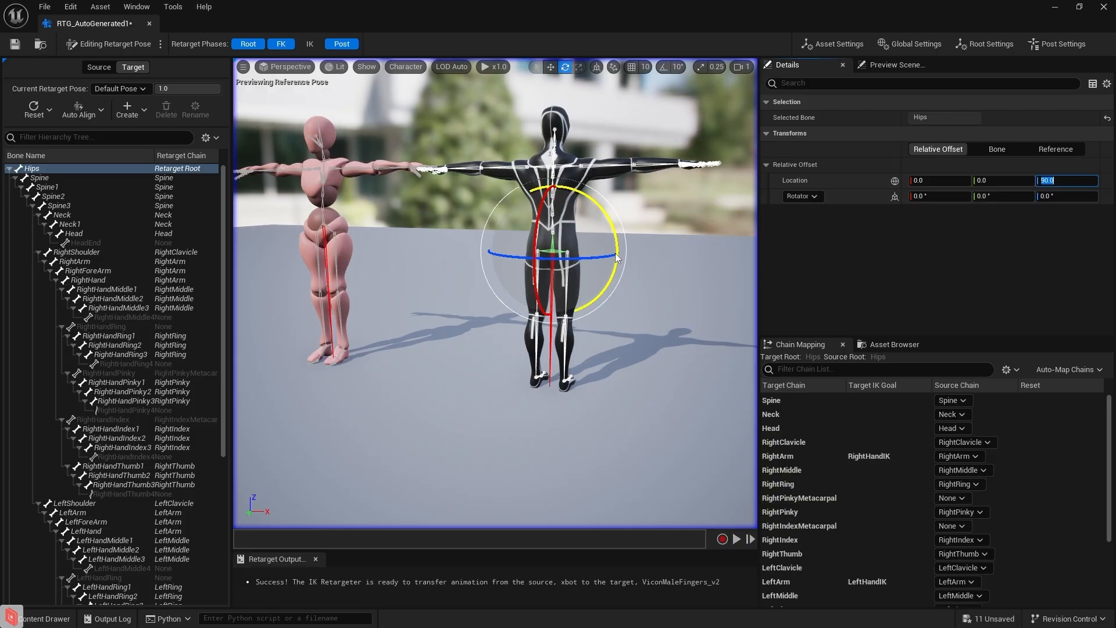
click(1076, 197)
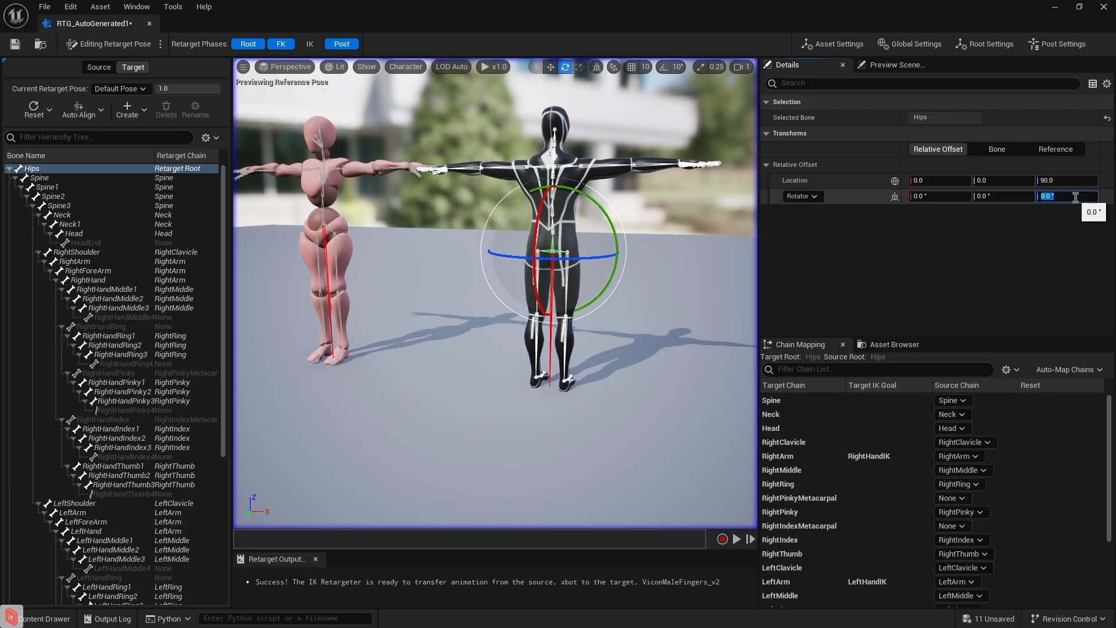
key(Return)
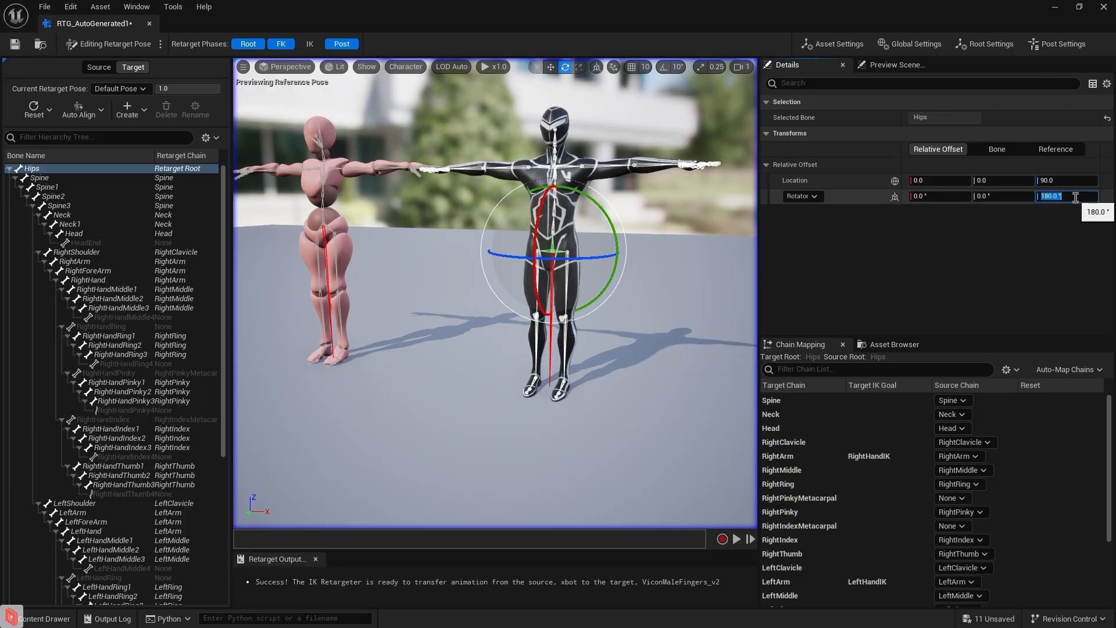
alt+drag(666, 286, 263, 411)
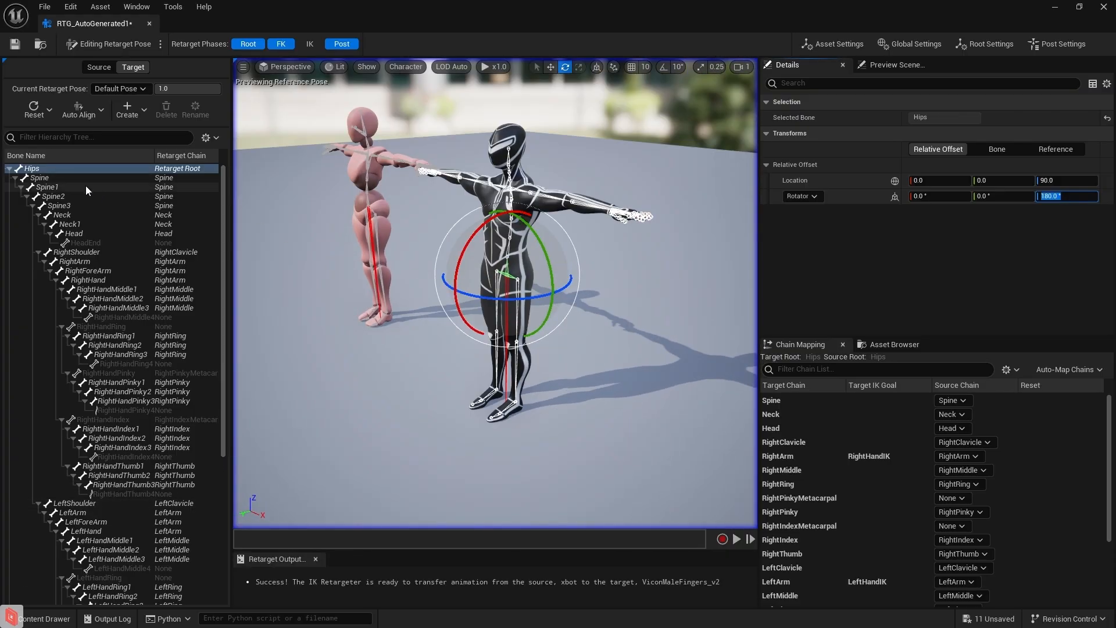
Select the target bones from Spine through LeftToeBase and auto-align only the selected ones to the source skeleton.
click(63, 178)
scroll(50, 366, down, 8)
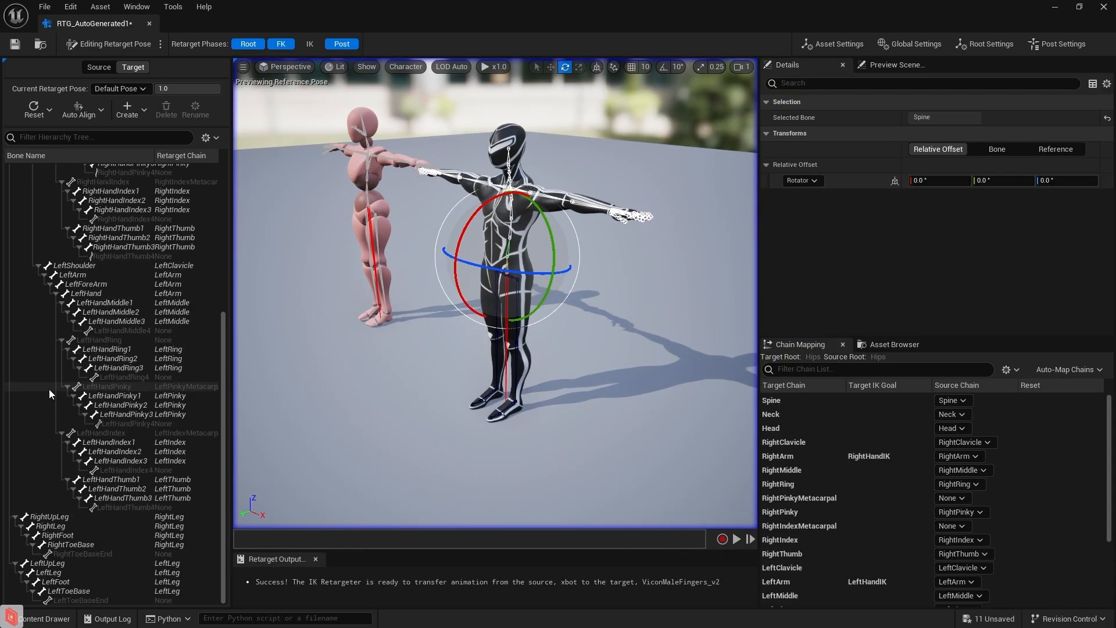
shift+click(95, 591)
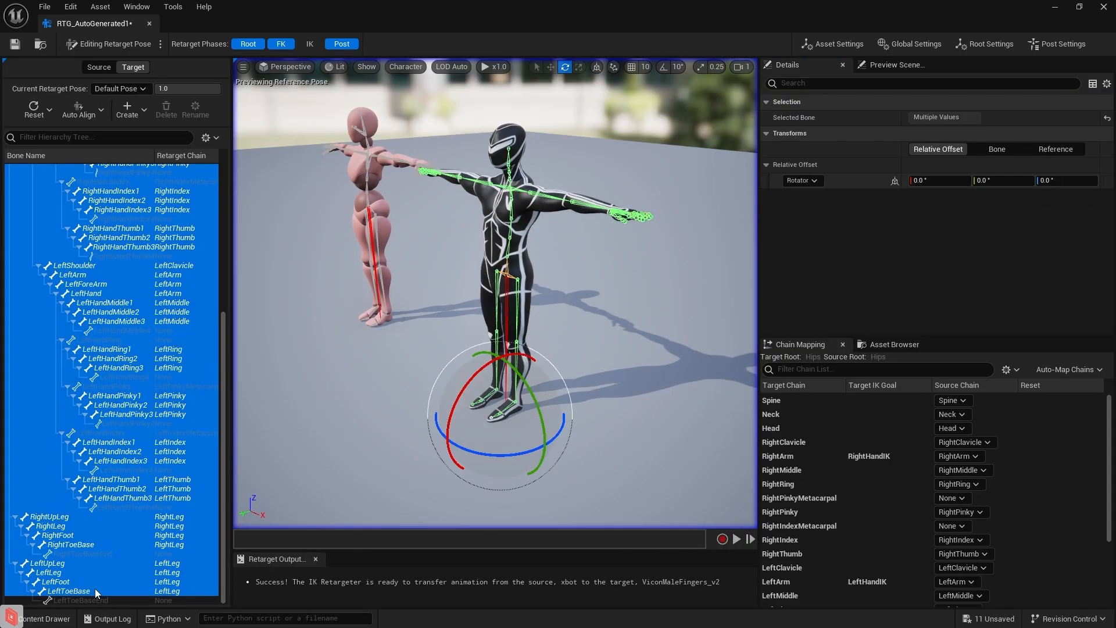
click(100, 112)
click(126, 152)
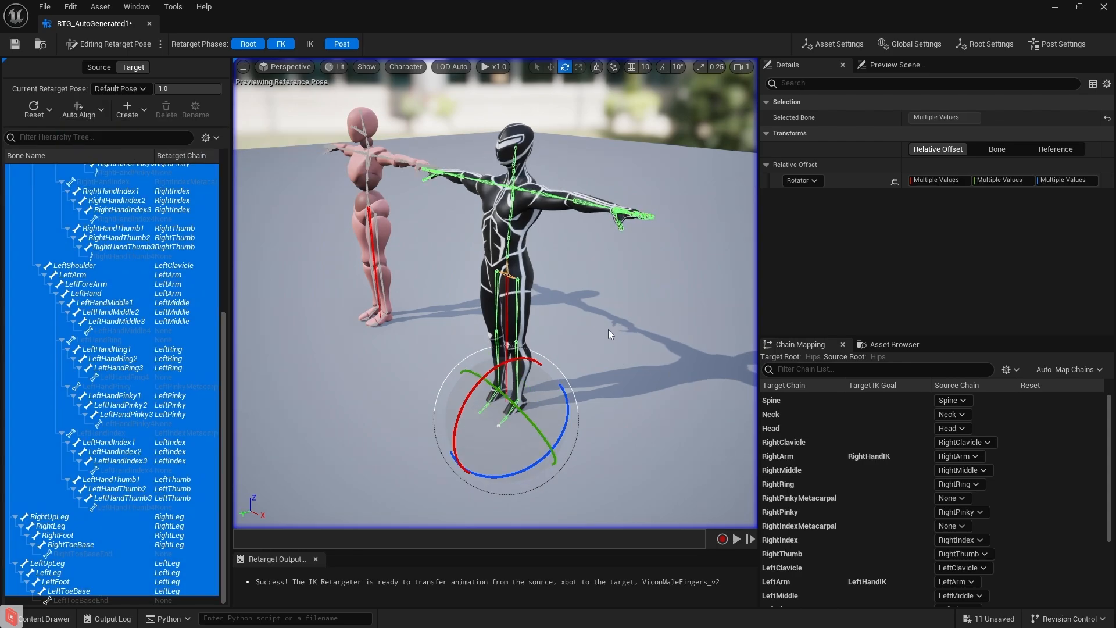
mouse_move(608, 330)
alt+mouse_down()
mouse_move(532, 291)
mouse_move(599, 326)
alt+mouse_up()
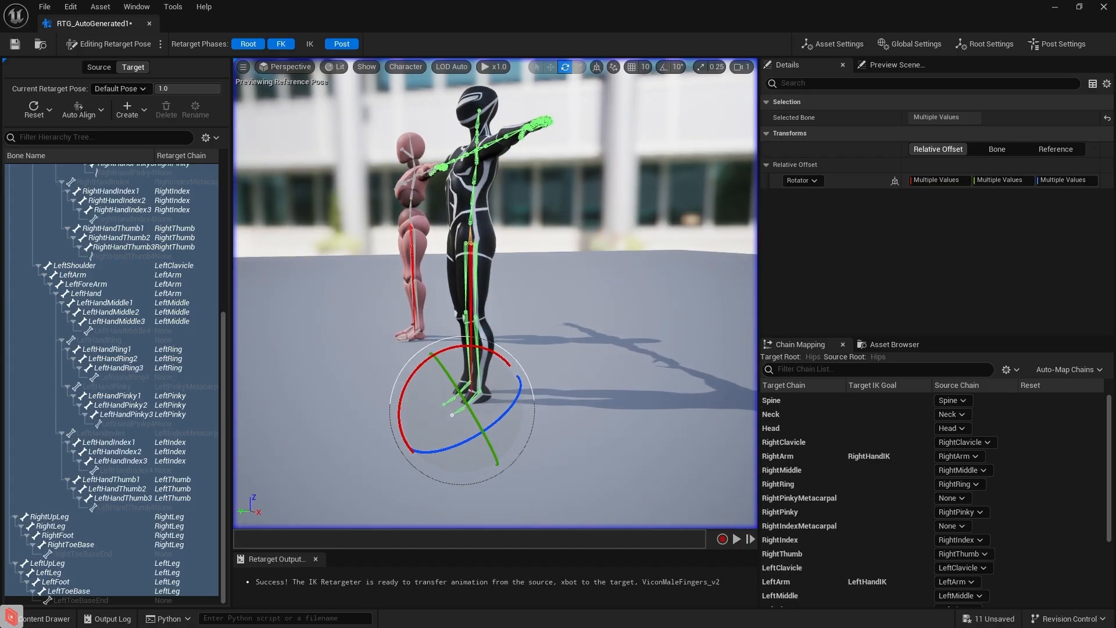
Try auto-aligning the LeftFoot and RightFoot bones using the mesh, and undo that alignment.
click(90, 580)
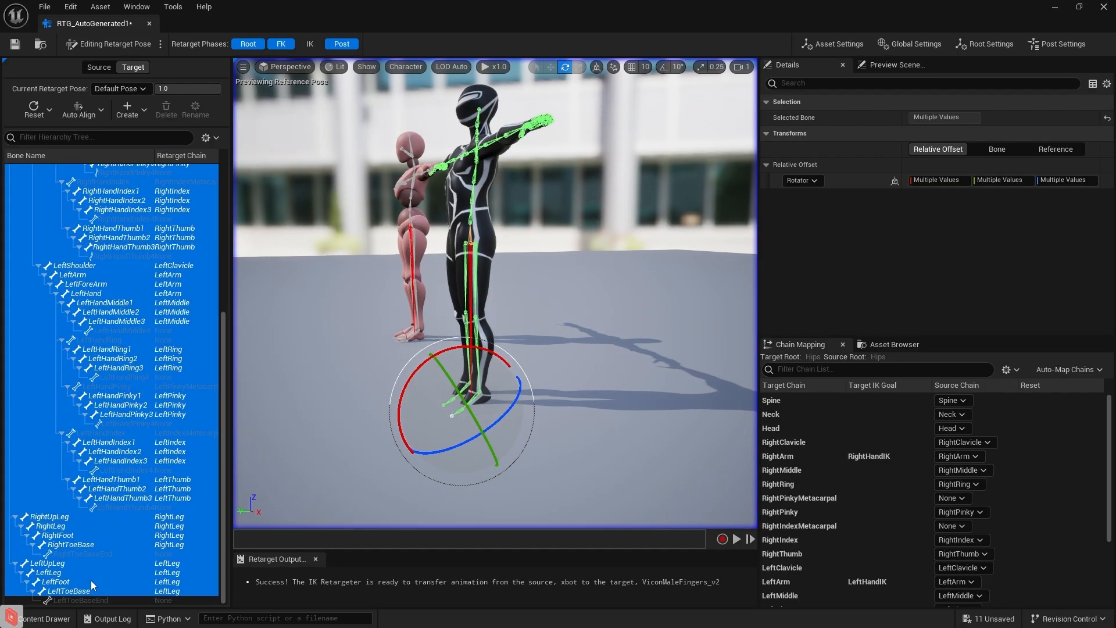
click(91, 581)
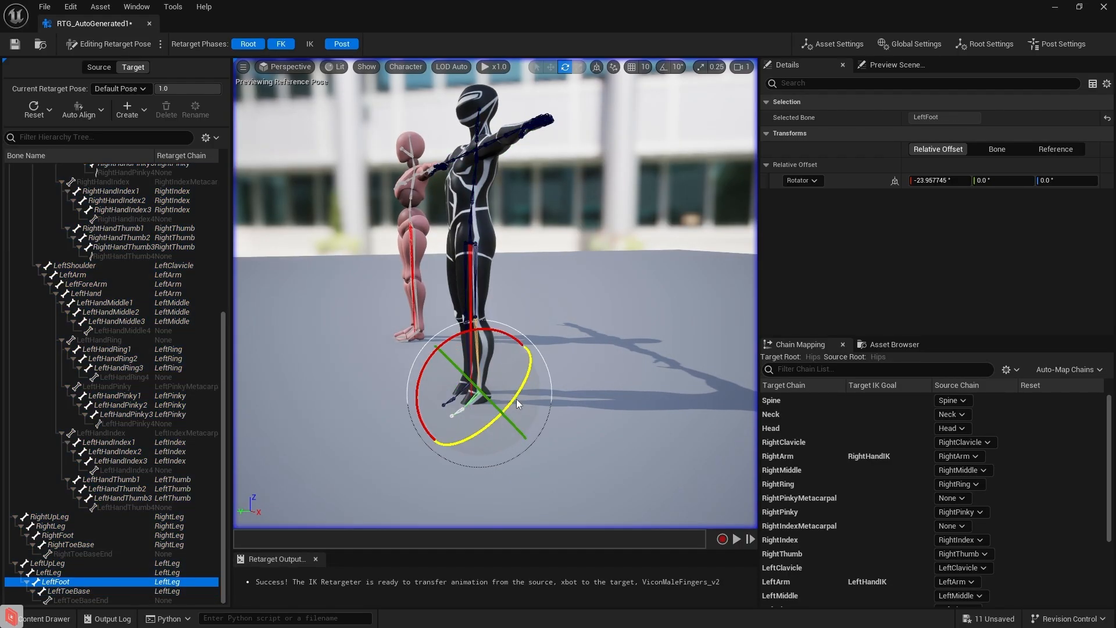
ctrl+click(93, 534)
click(95, 115)
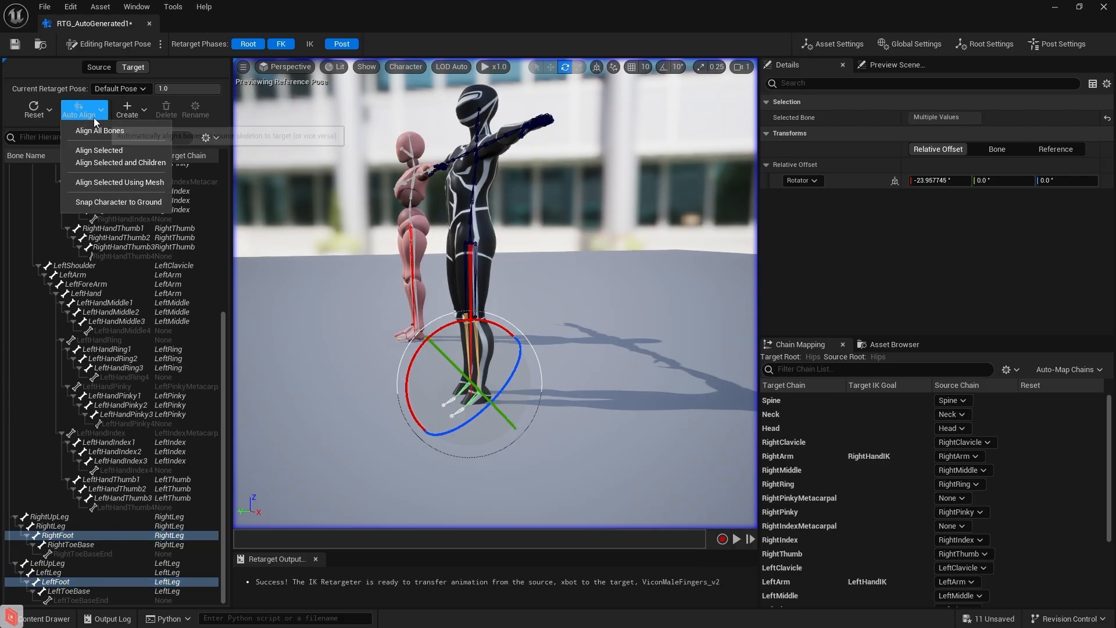
click(106, 187)
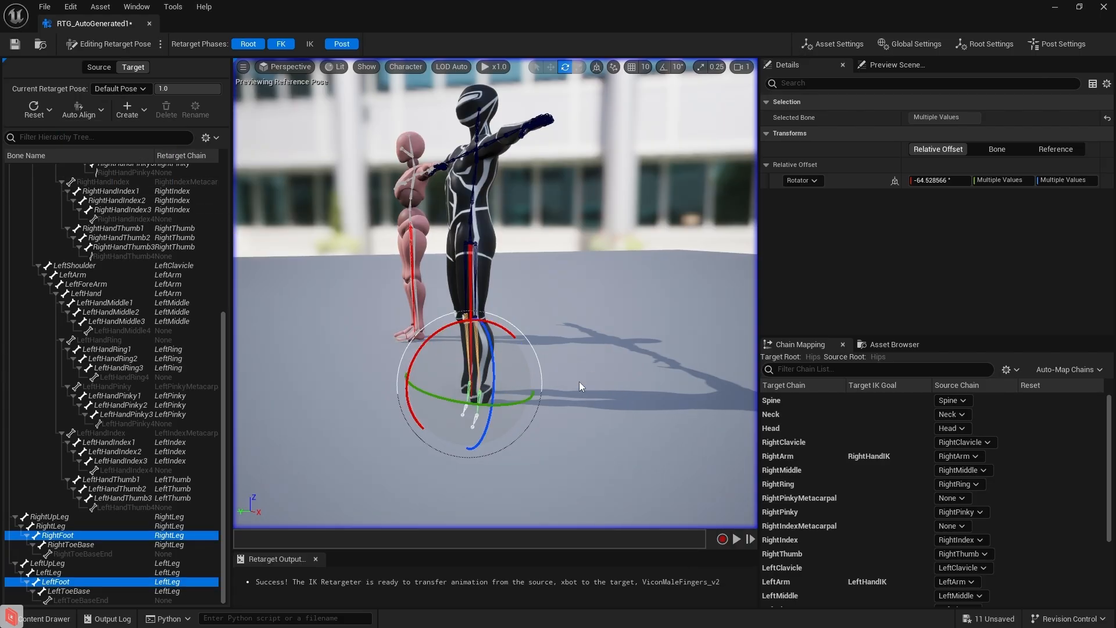
alt+drag(615, 339, 593, 289)
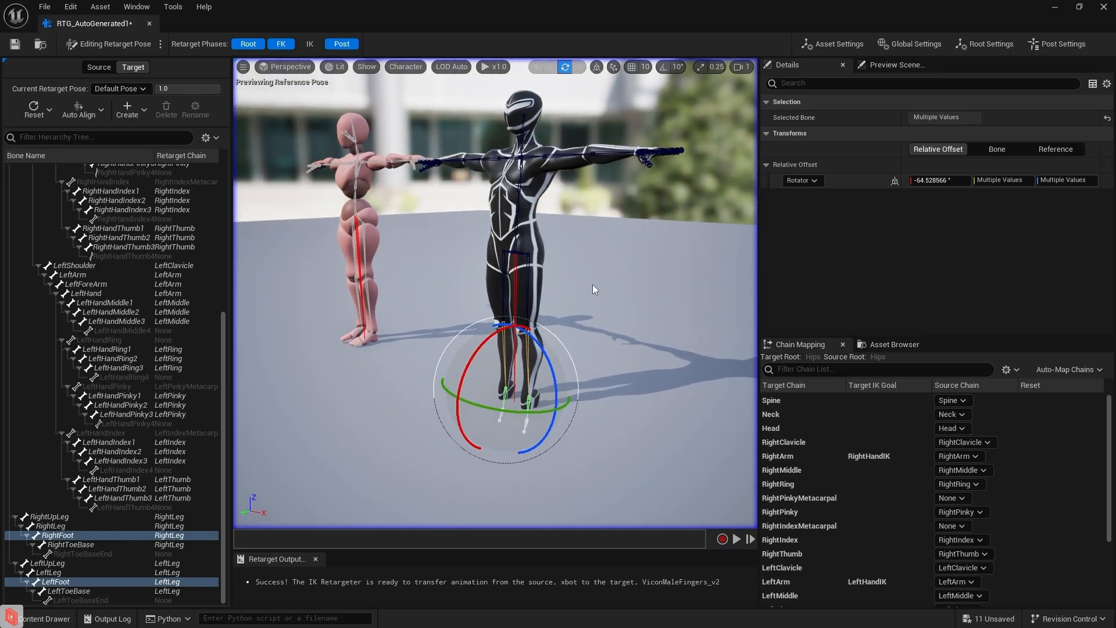
key(ctrl+z)
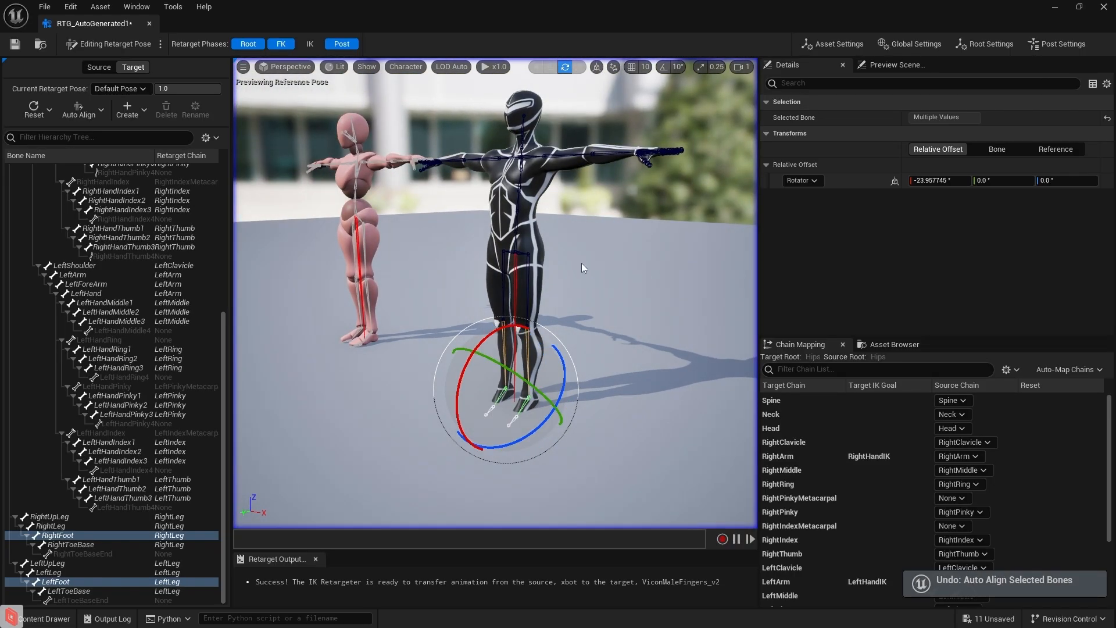
alt+drag(554, 232, 574, 242)
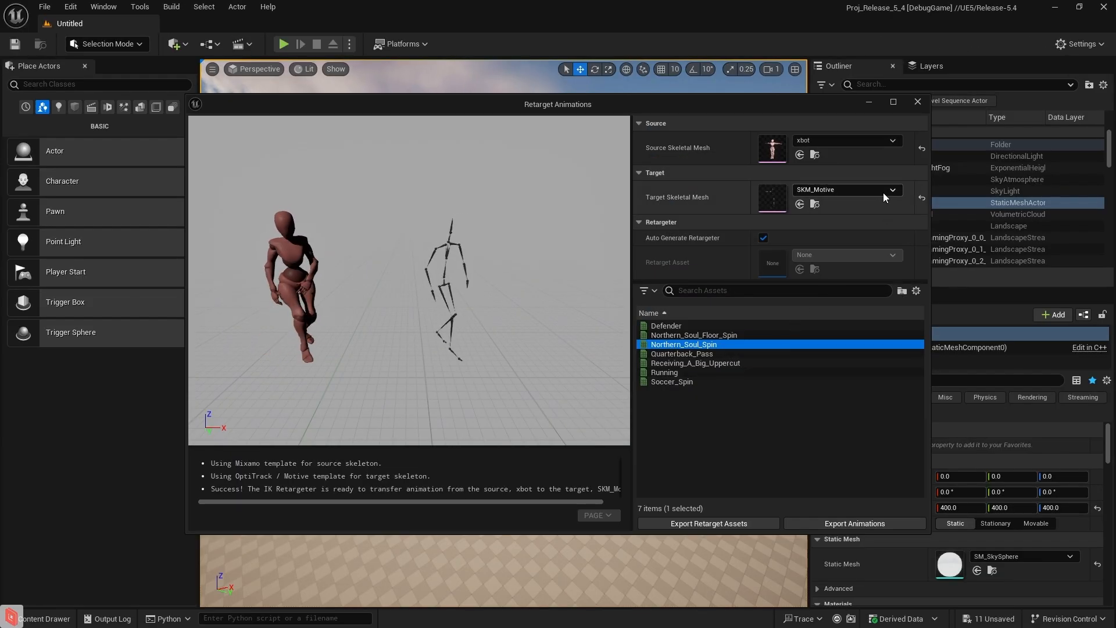
Preview Northern_Soul_Spin retargeted from xbot to the SK_AdvancedSkeleton and move-one target meshes.
click(884, 191)
scroll(888, 341, down, 2)
click(898, 334)
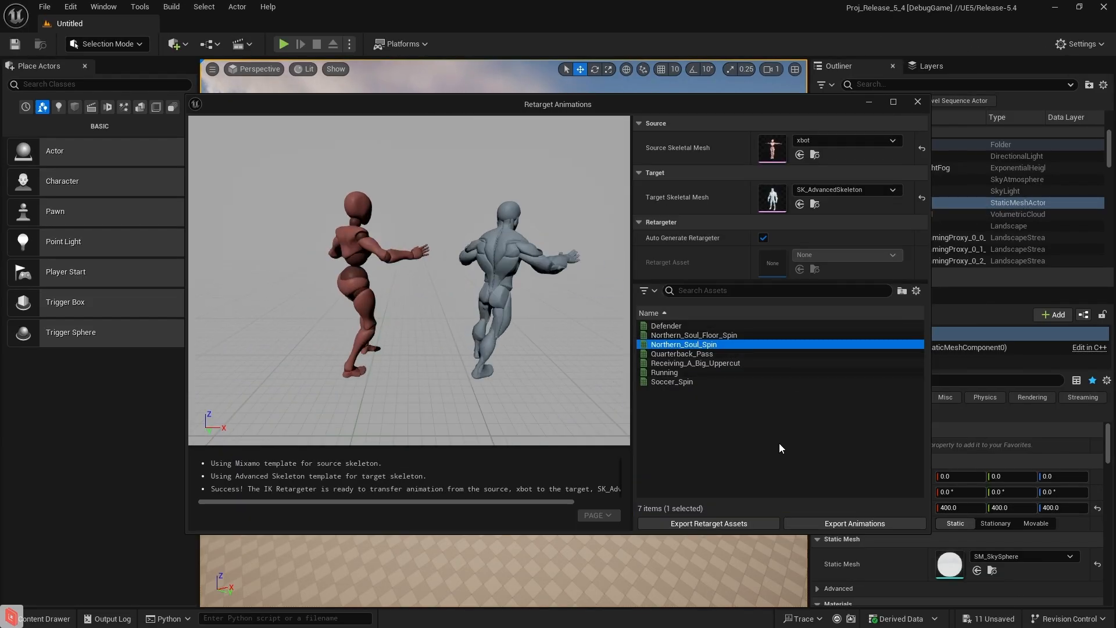
click(846, 190)
click(896, 341)
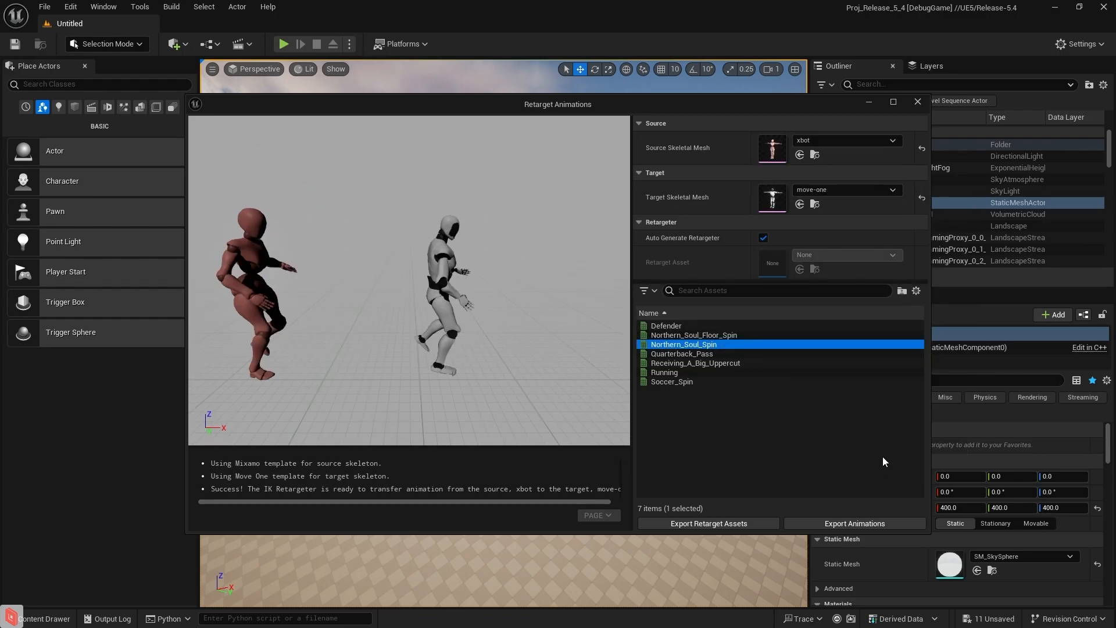
Preview Northern_Soul_Spin on the m_tal_msc_body target mesh and browse the available meshes for another target.
click(881, 190)
click(906, 389)
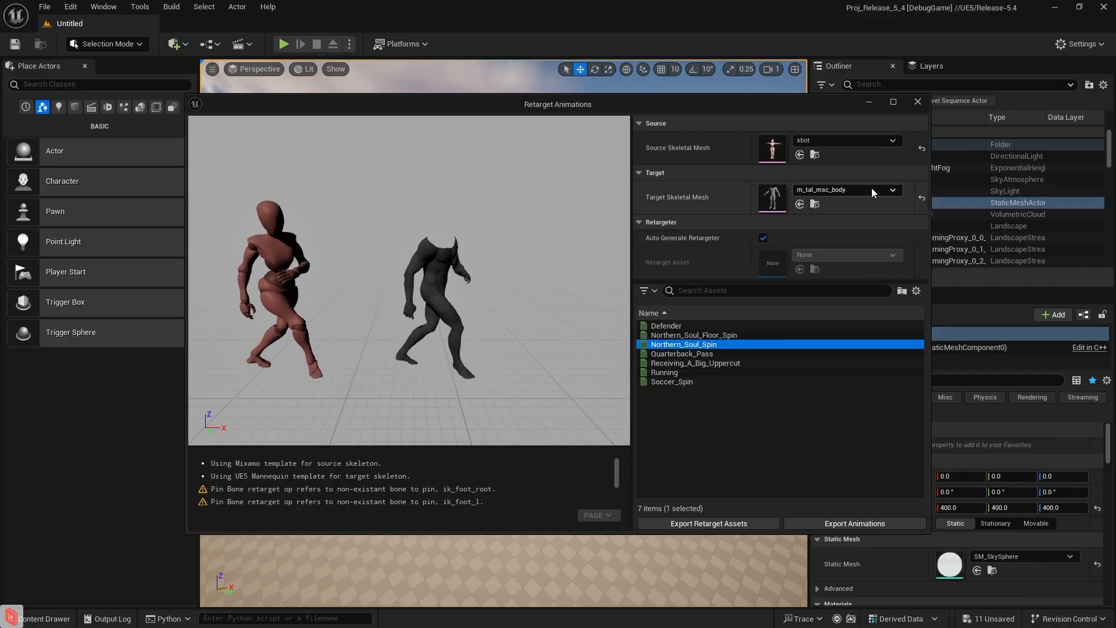
click(873, 191)
scroll(907, 366, up, 5)
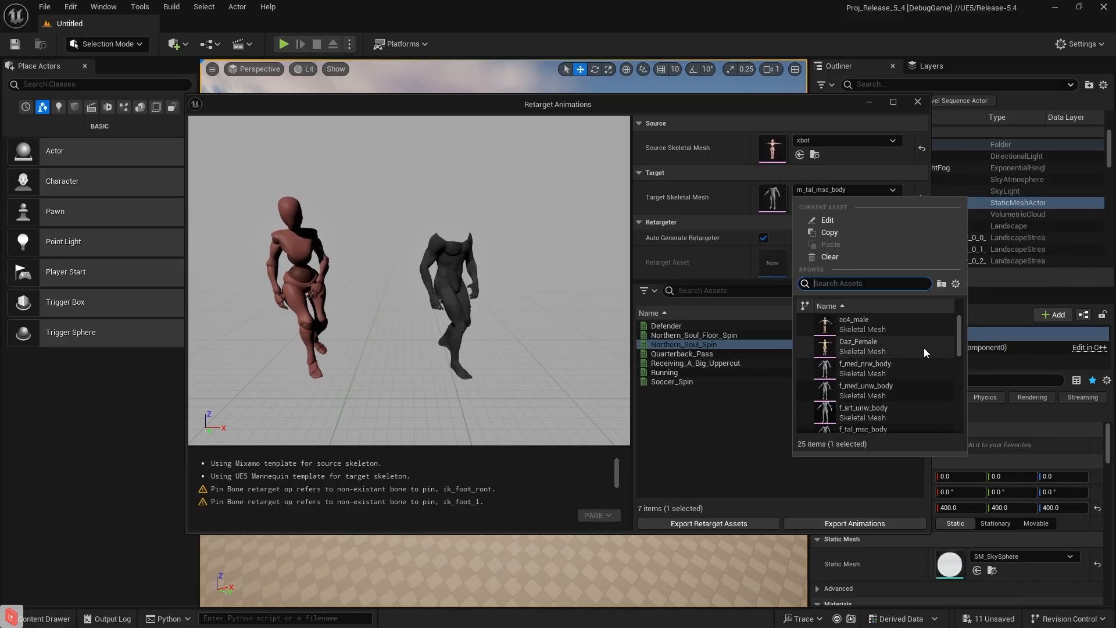